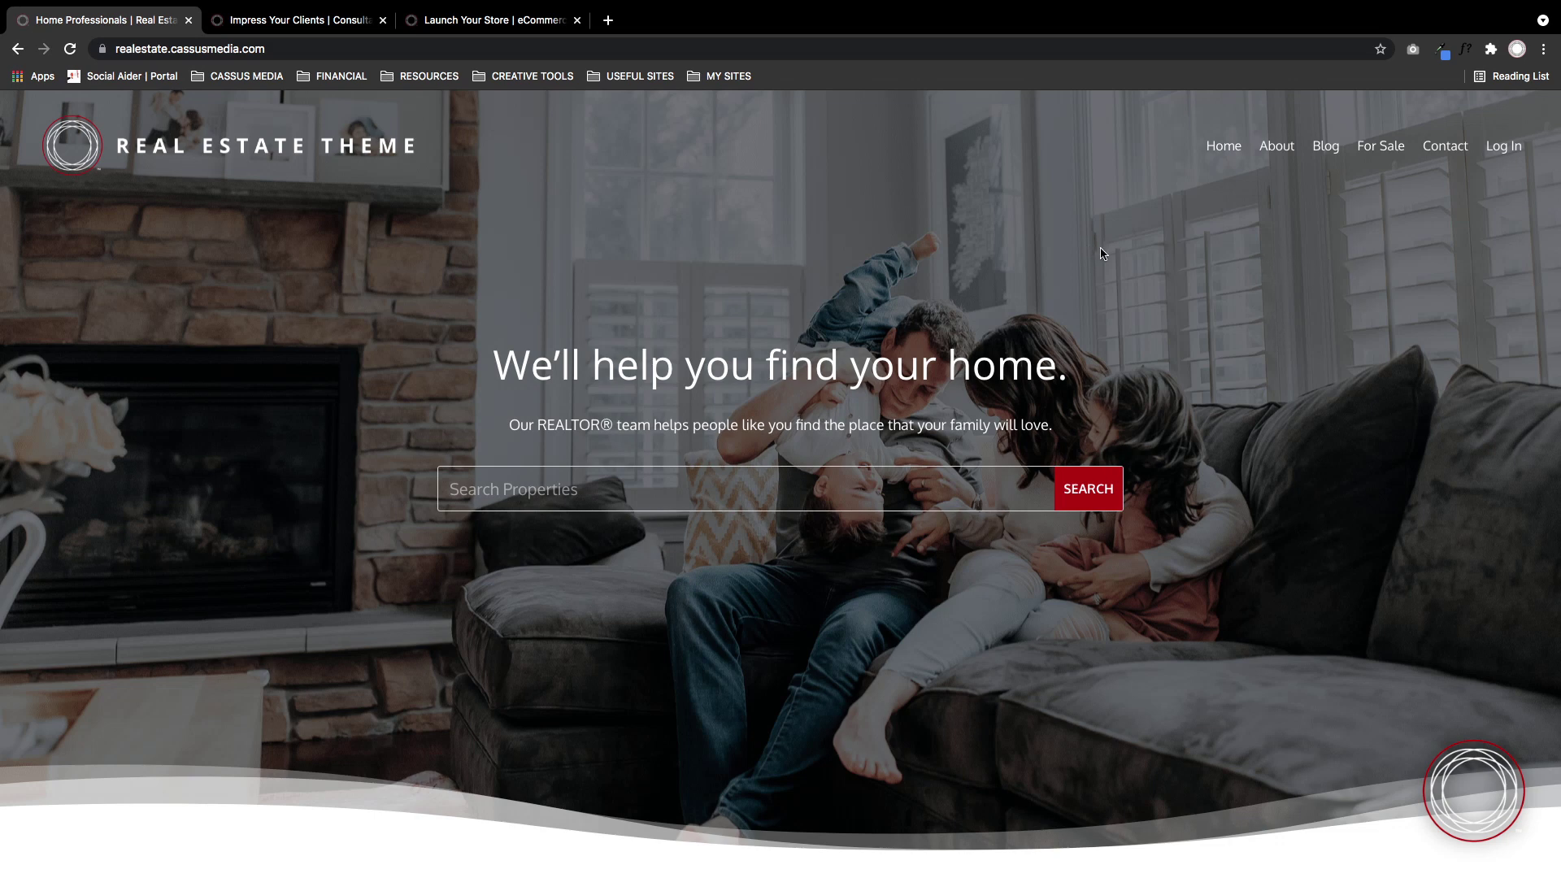
scroll(1228, 320, down, 1)
scroll(1230, 320, up, 1)
scroll(1235, 356, down, 6)
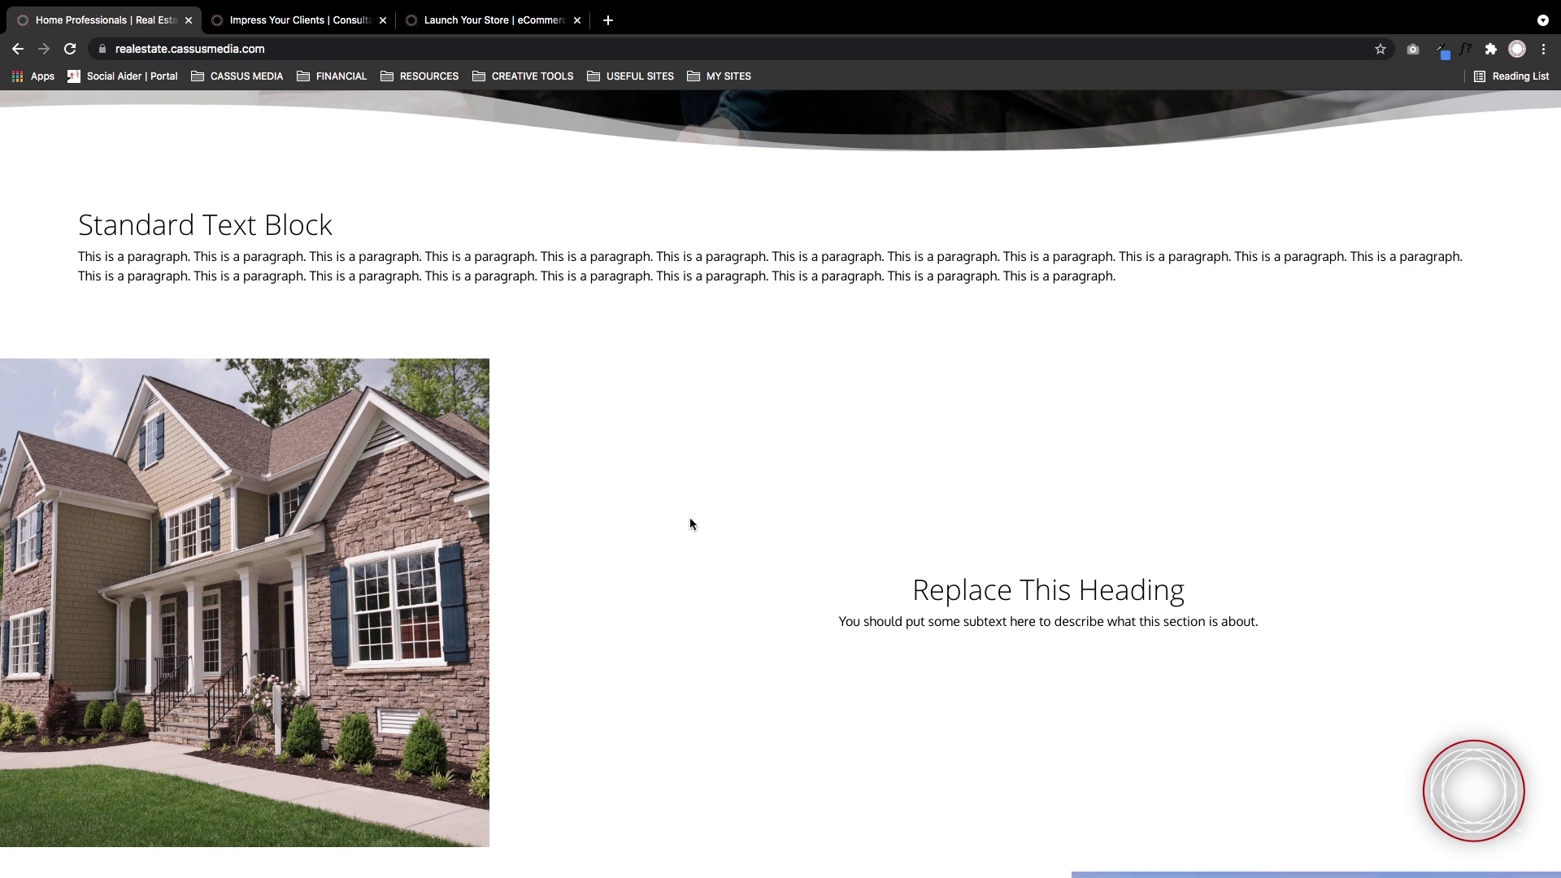
scroll(690, 523, down, 1)
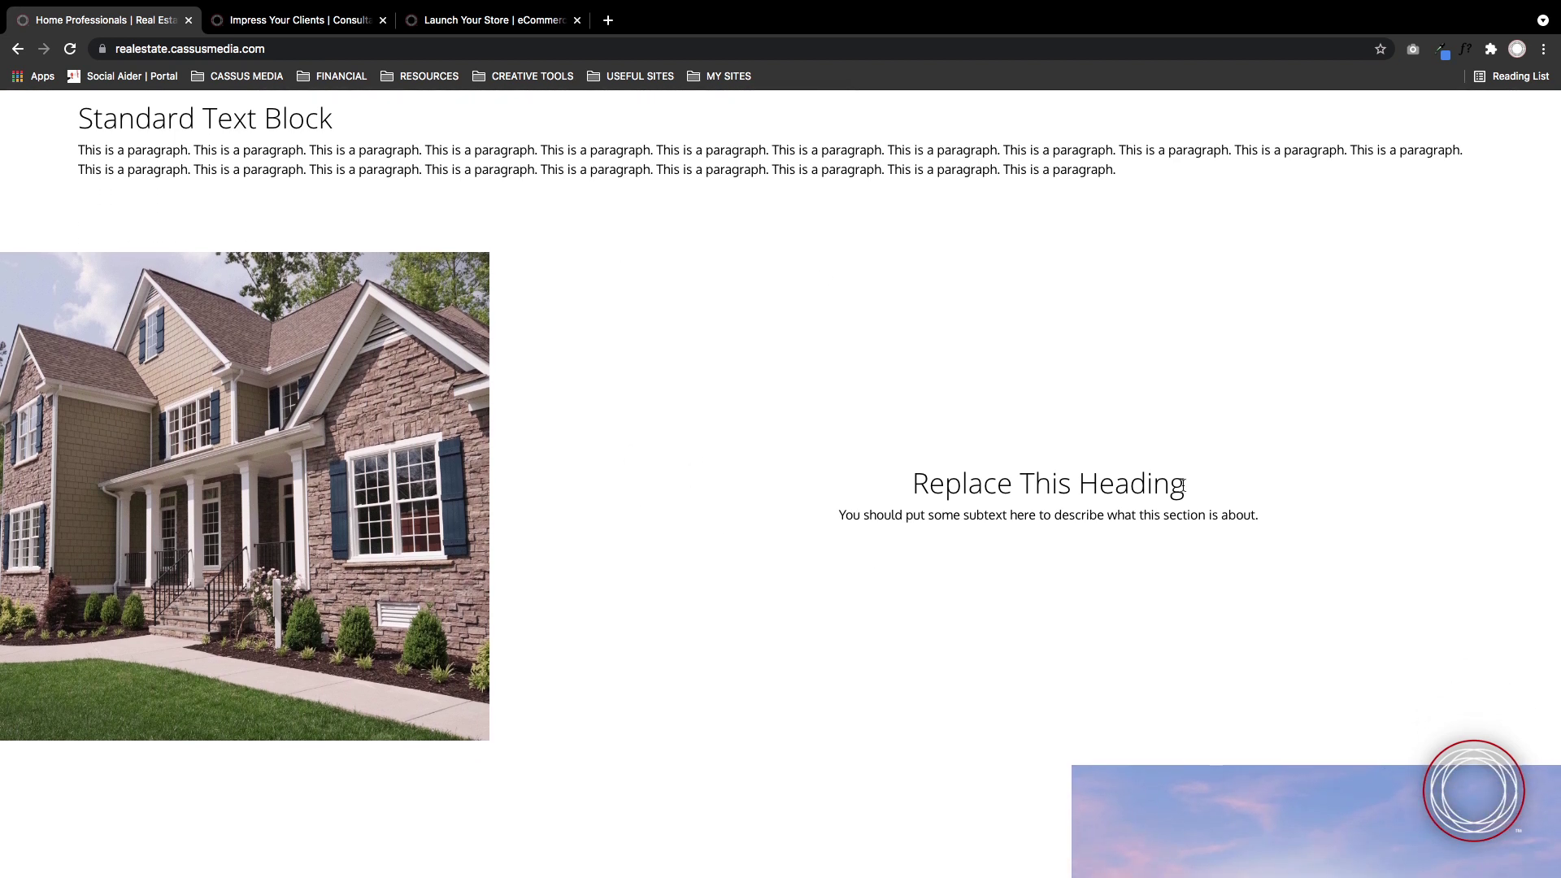
scroll(806, 490, down, 1)
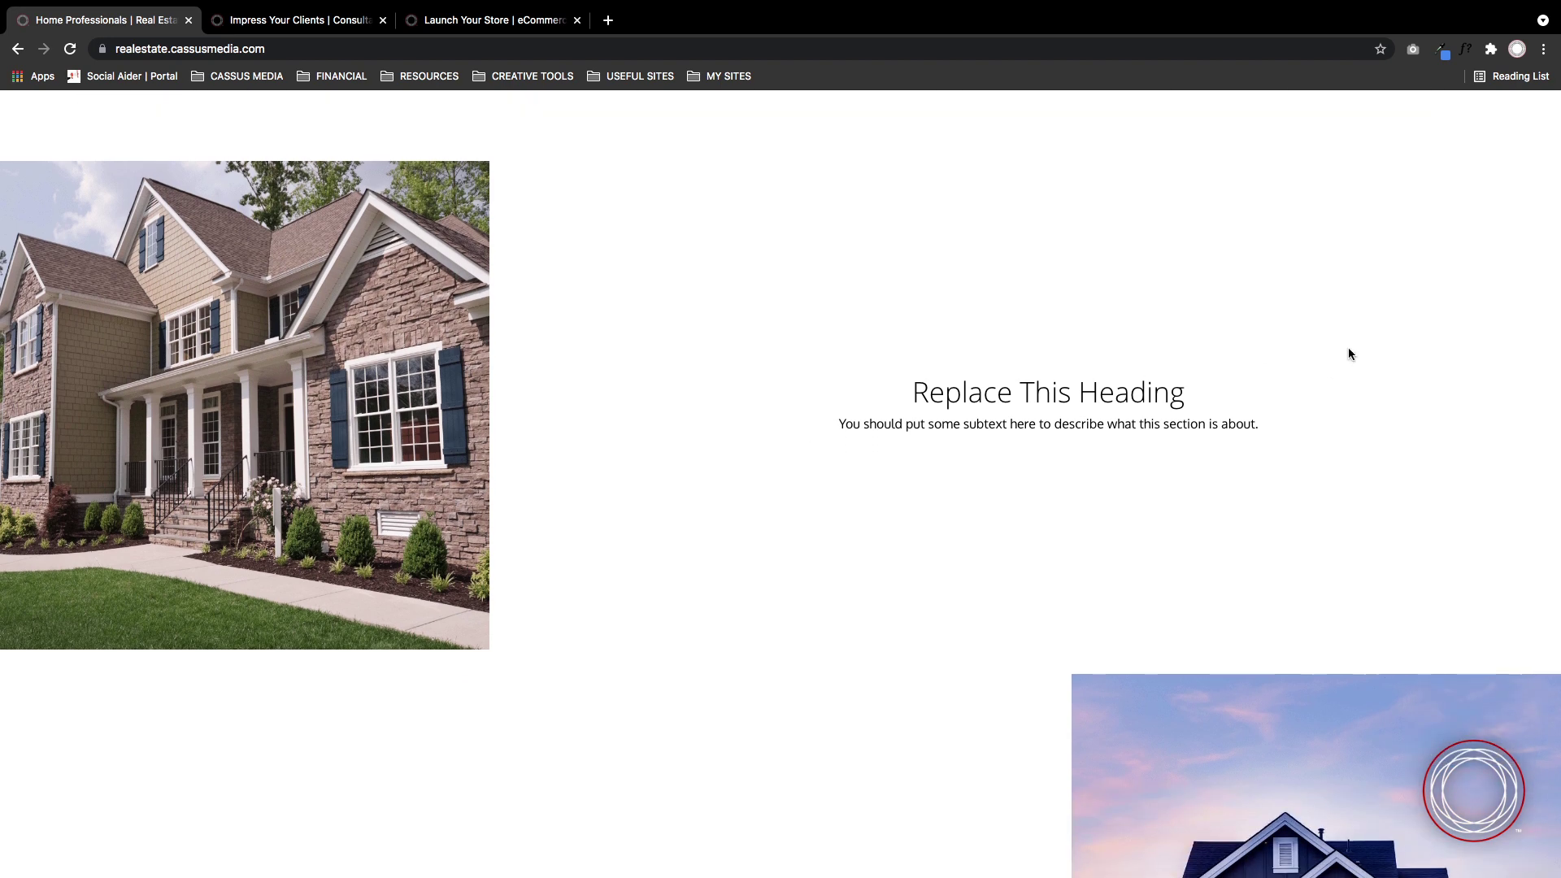
scroll(1347, 348, up, 1)
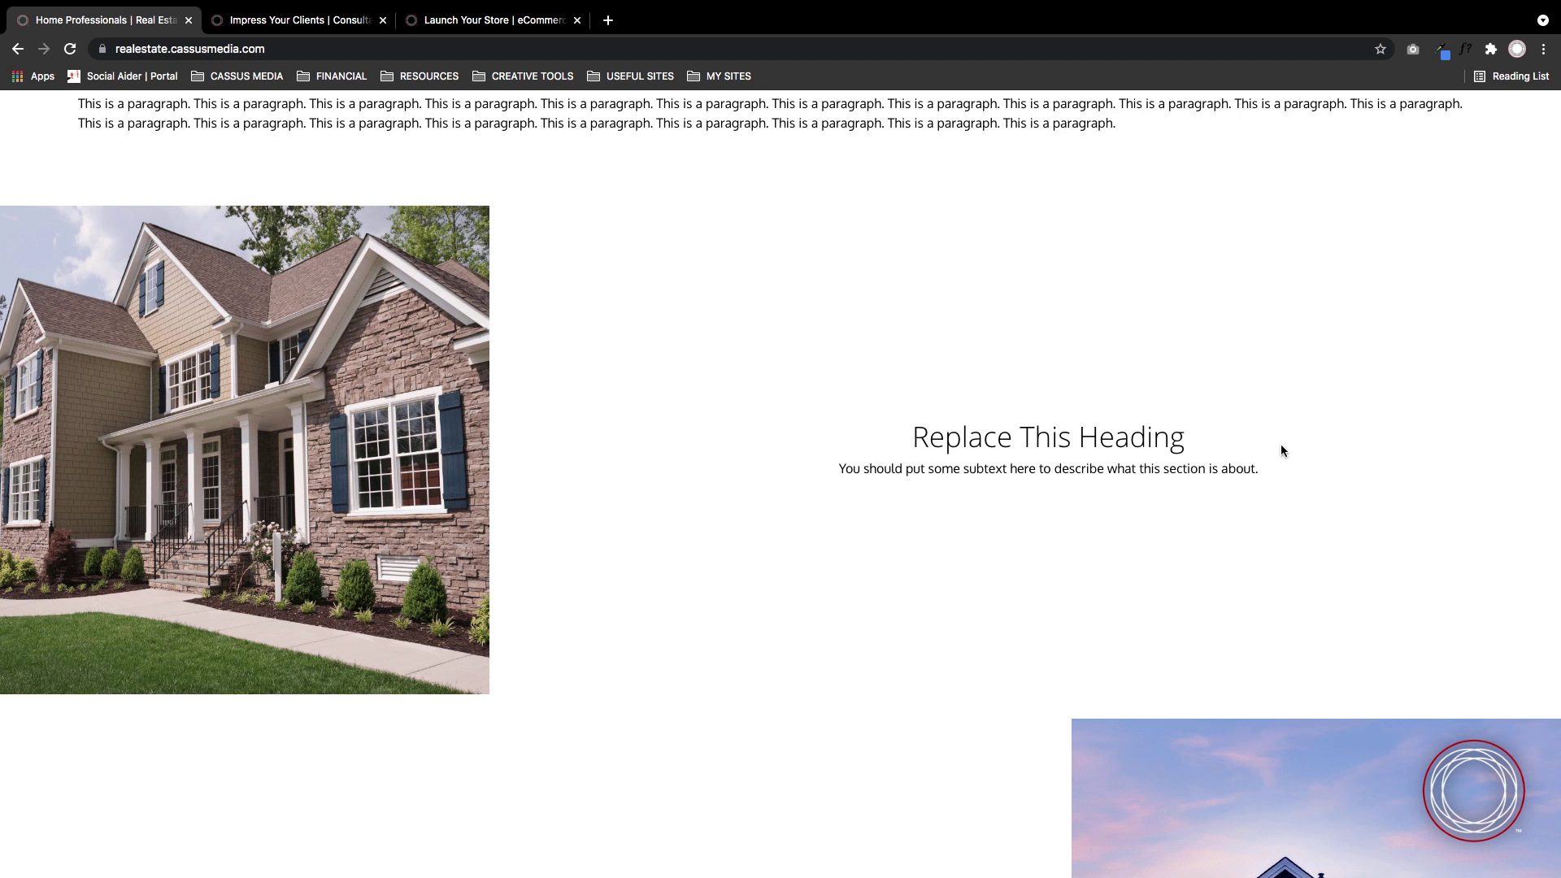
Select and clear the heading text and the three title cards' text while scrolling to the Quote 2 slider.
mouse_move(1203, 434)
mouse_down()
mouse_move(905, 439)
mouse_move(1264, 432)
mouse_up()
click(912, 431)
click(1307, 493)
scroll(679, 538, down, 2)
scroll(638, 544, down, 2)
scroll(680, 529, down, 1)
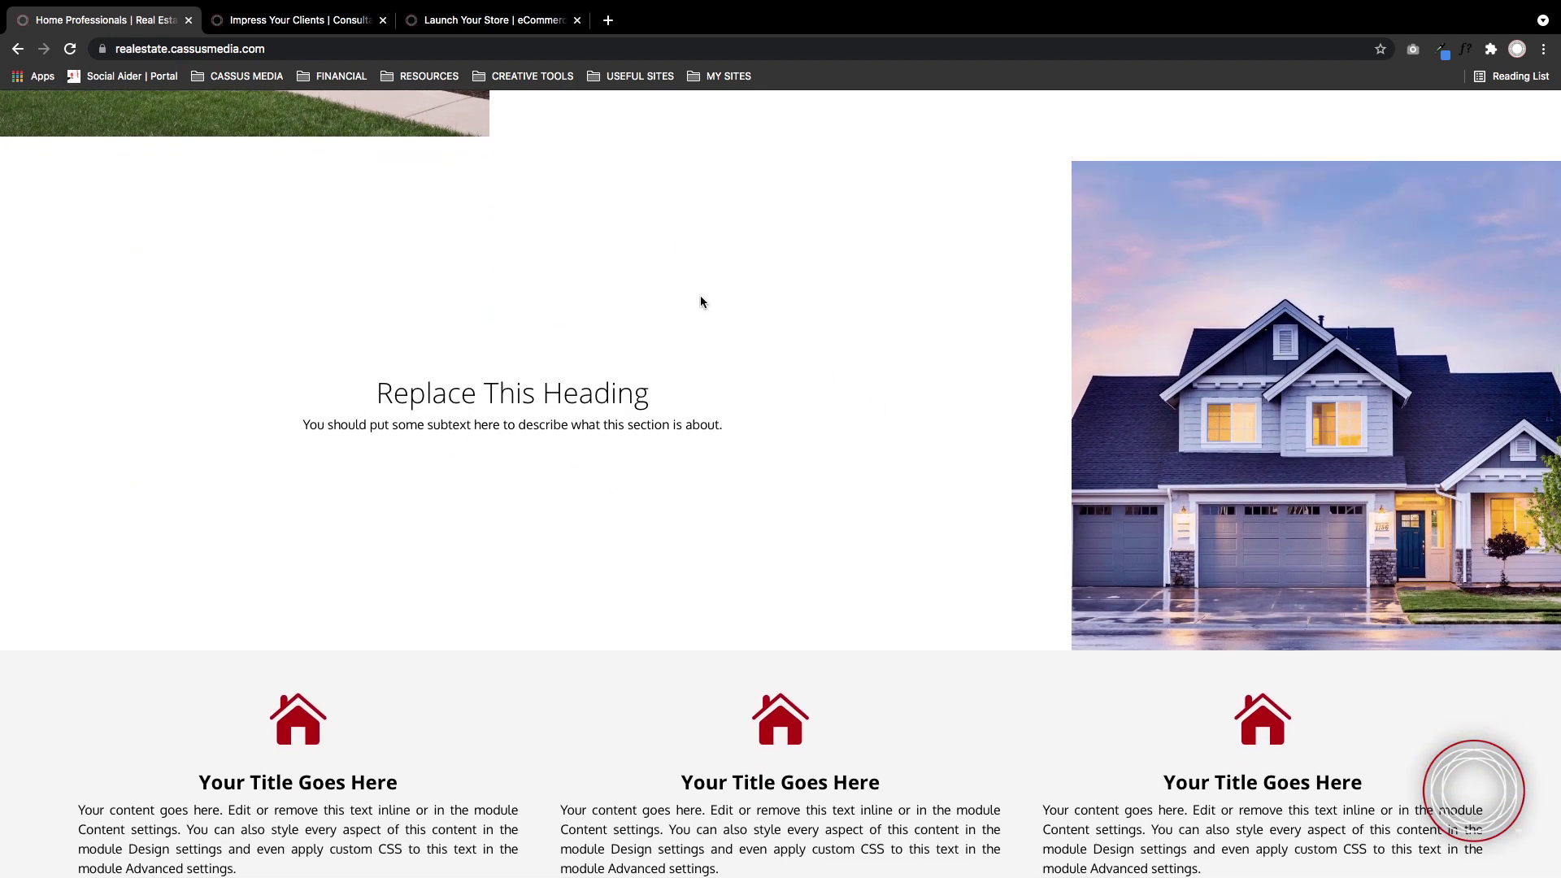
scroll(856, 504, down, 2)
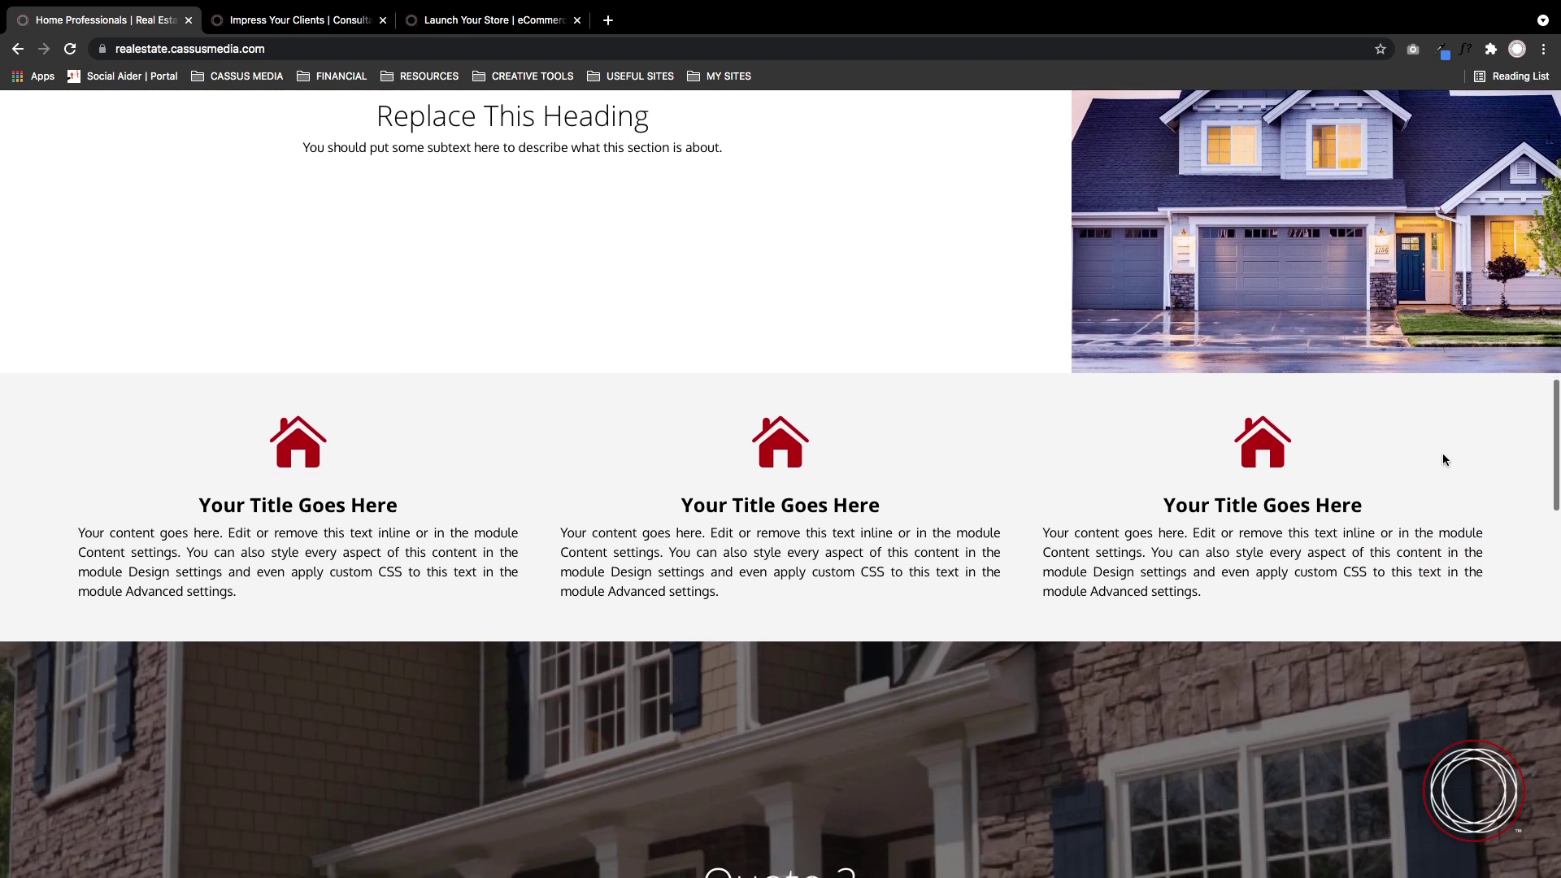
mouse_move(1216, 593)
mouse_down()
mouse_move(517, 510)
mouse_move(206, 439)
mouse_up()
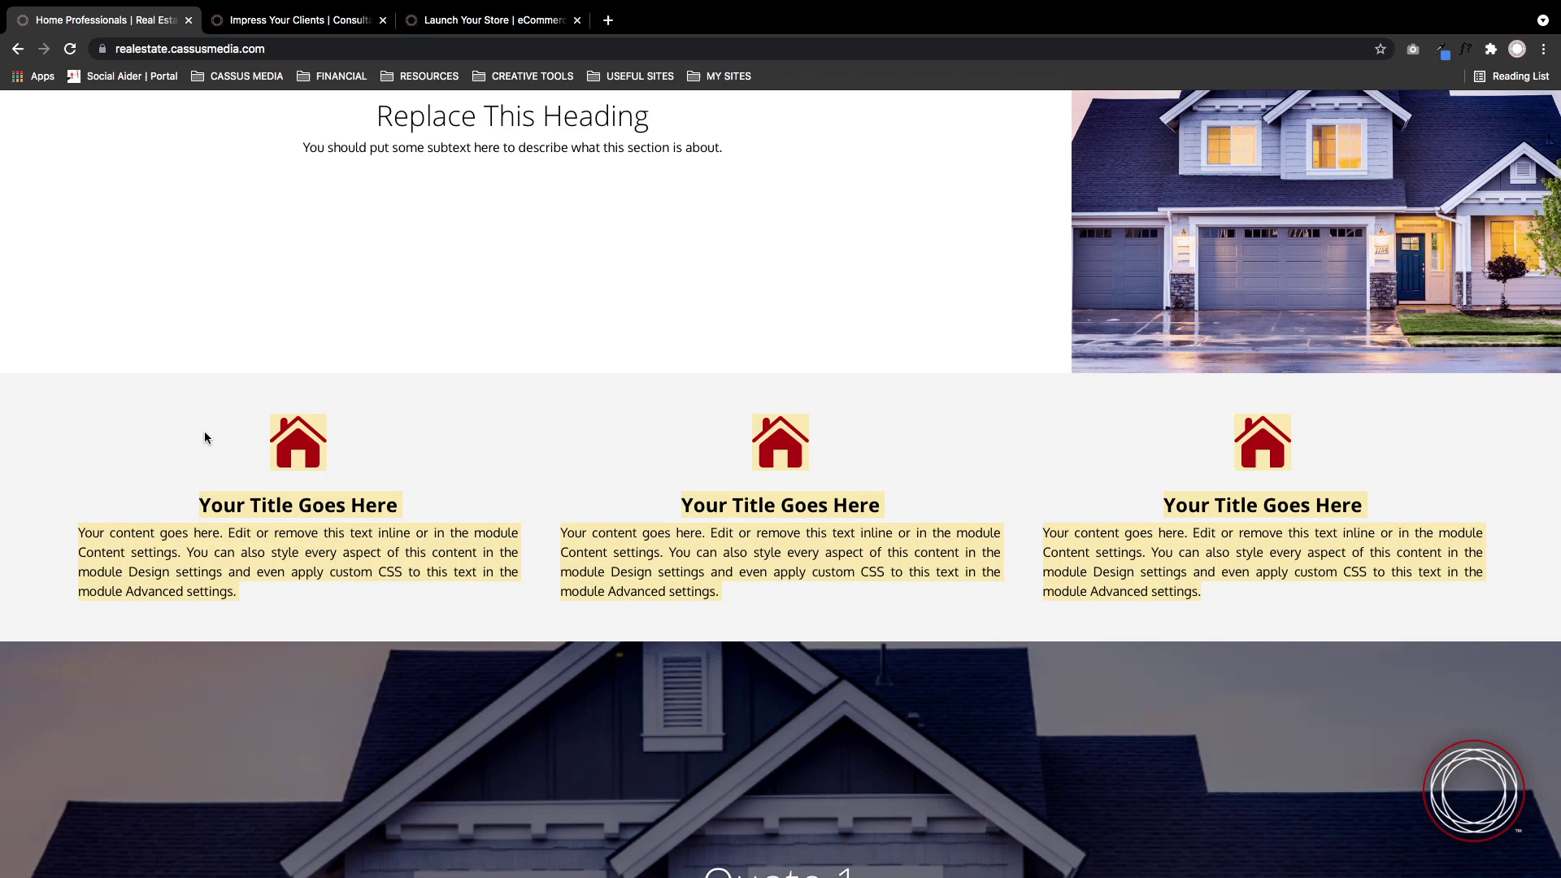
click(204, 436)
scroll(203, 436, down, 3)
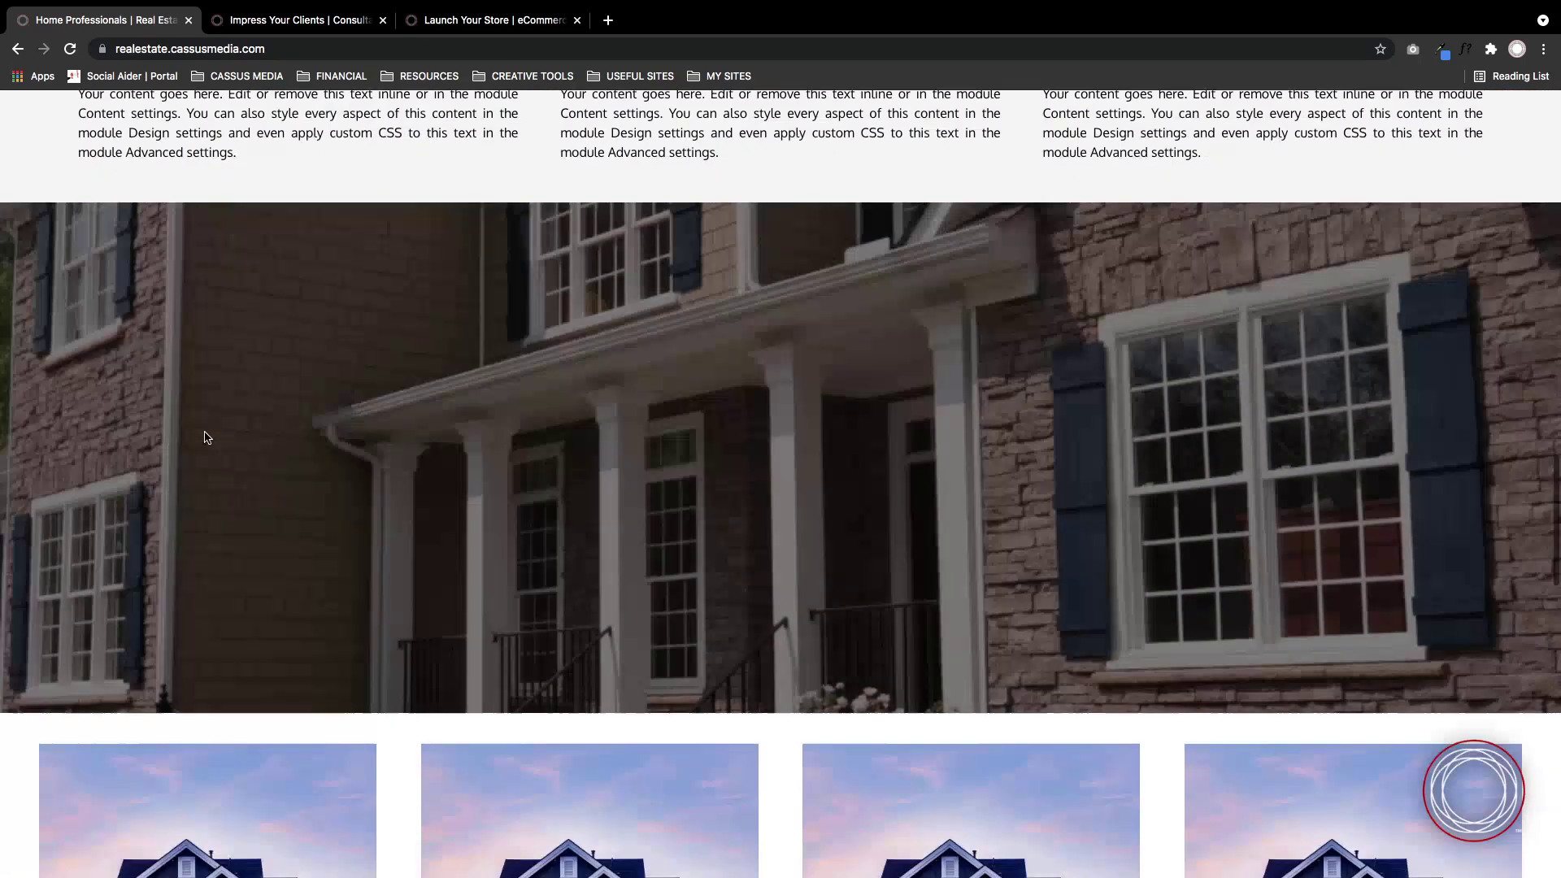
scroll(570, 373, up, 1)
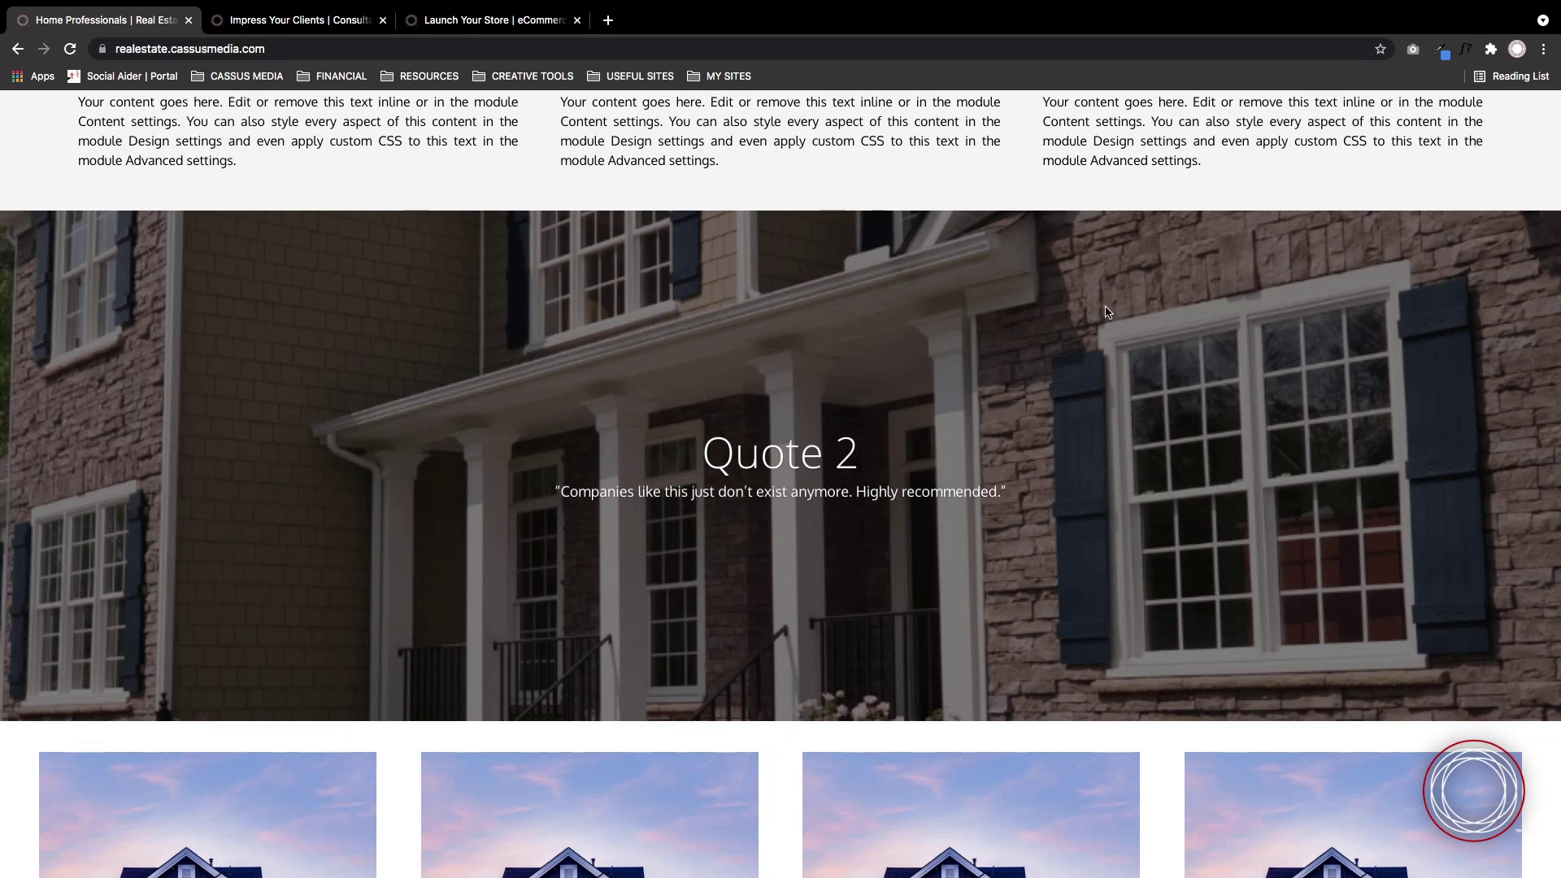
scroll(1106, 312, down, 2)
scroll(1134, 300, down, 2)
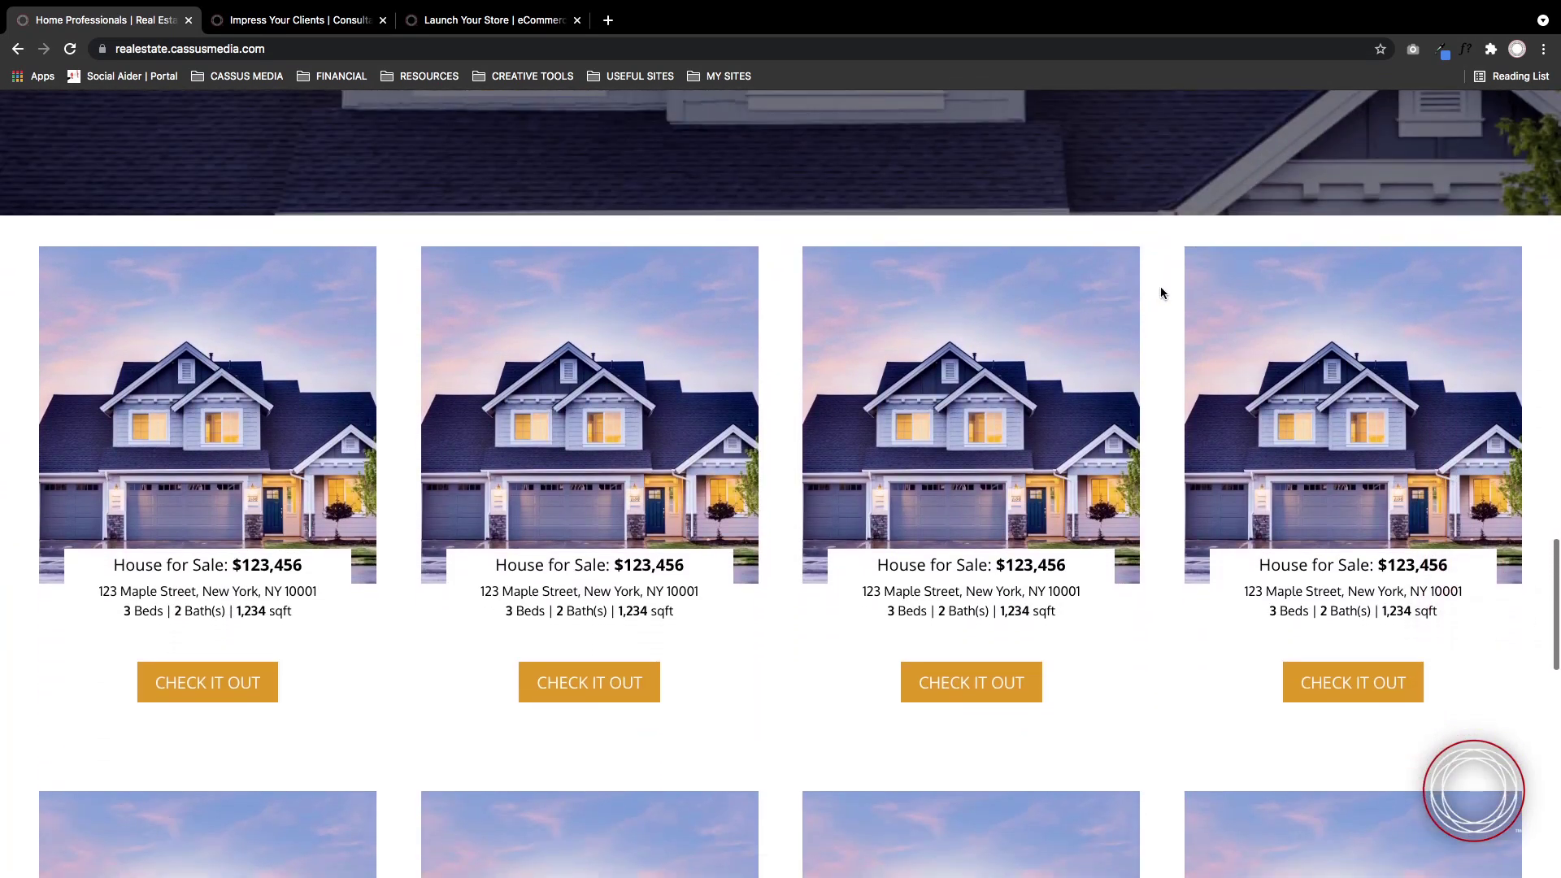
scroll(1159, 292, down, 1)
scroll(1171, 366, down, 2)
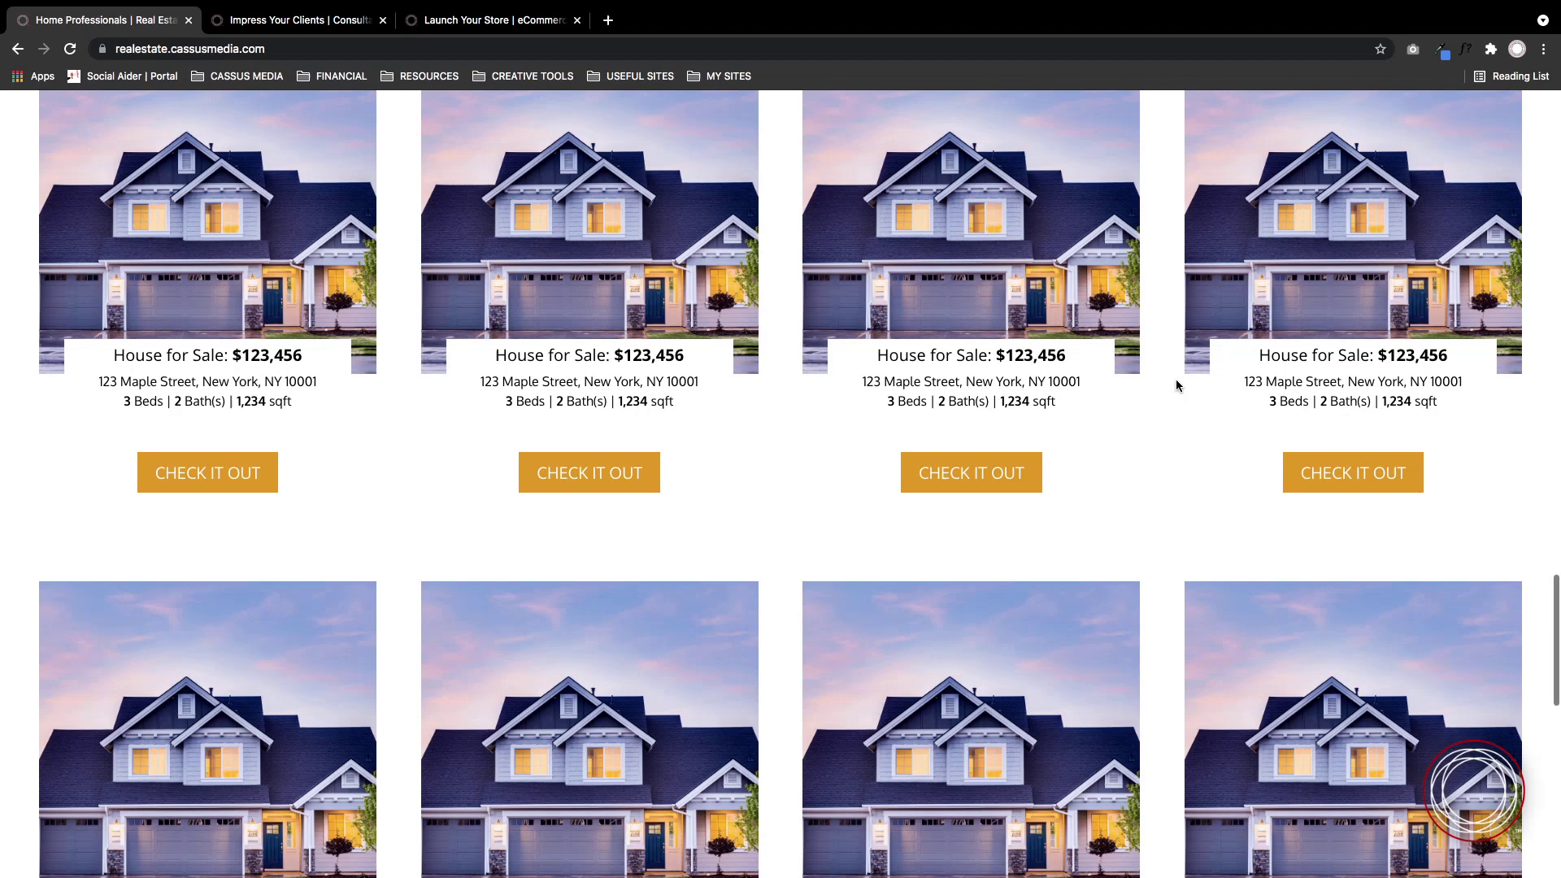
scroll(1175, 380, down, 1)
scroll(1176, 379, down, 2)
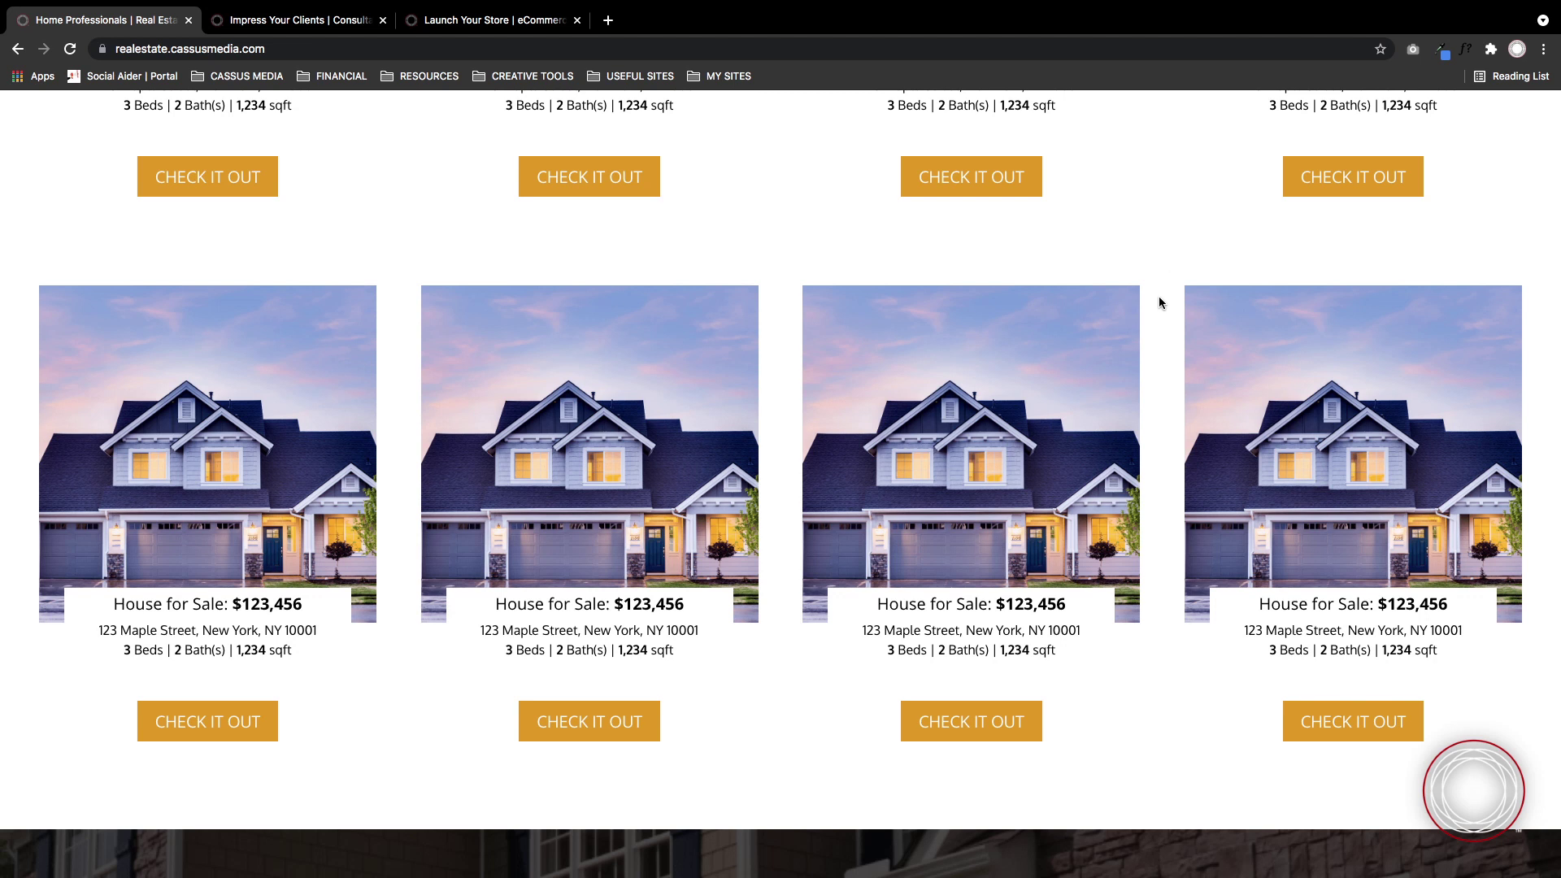
scroll(1153, 297, down, 1)
scroll(1153, 298, down, 1)
scroll(1152, 297, down, 1)
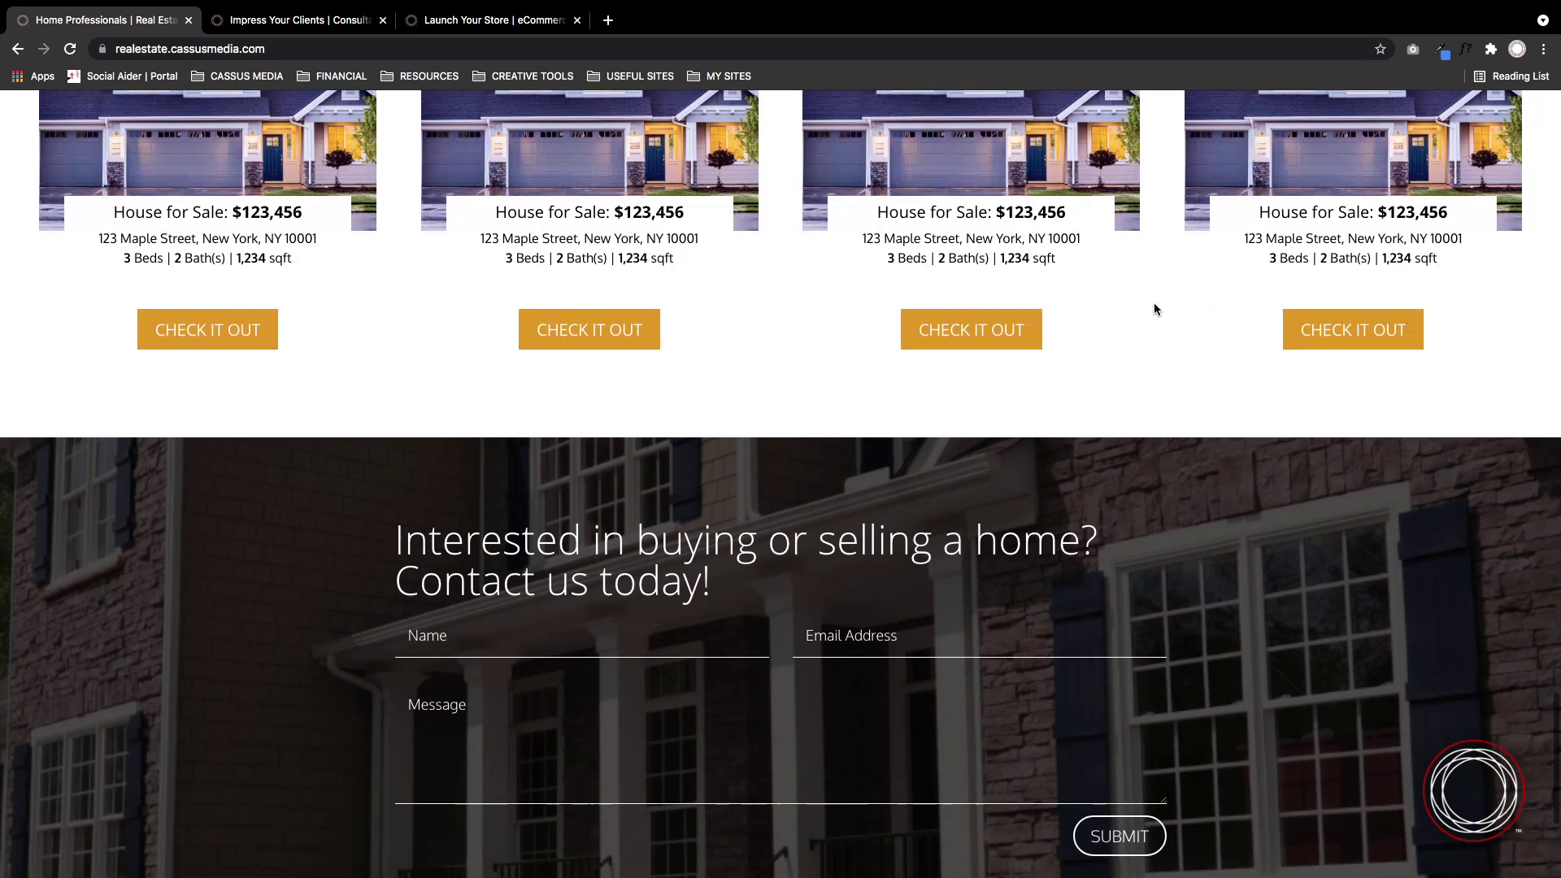
scroll(1153, 303, up, 3)
scroll(1154, 304, up, 2)
scroll(1155, 306, up, 1)
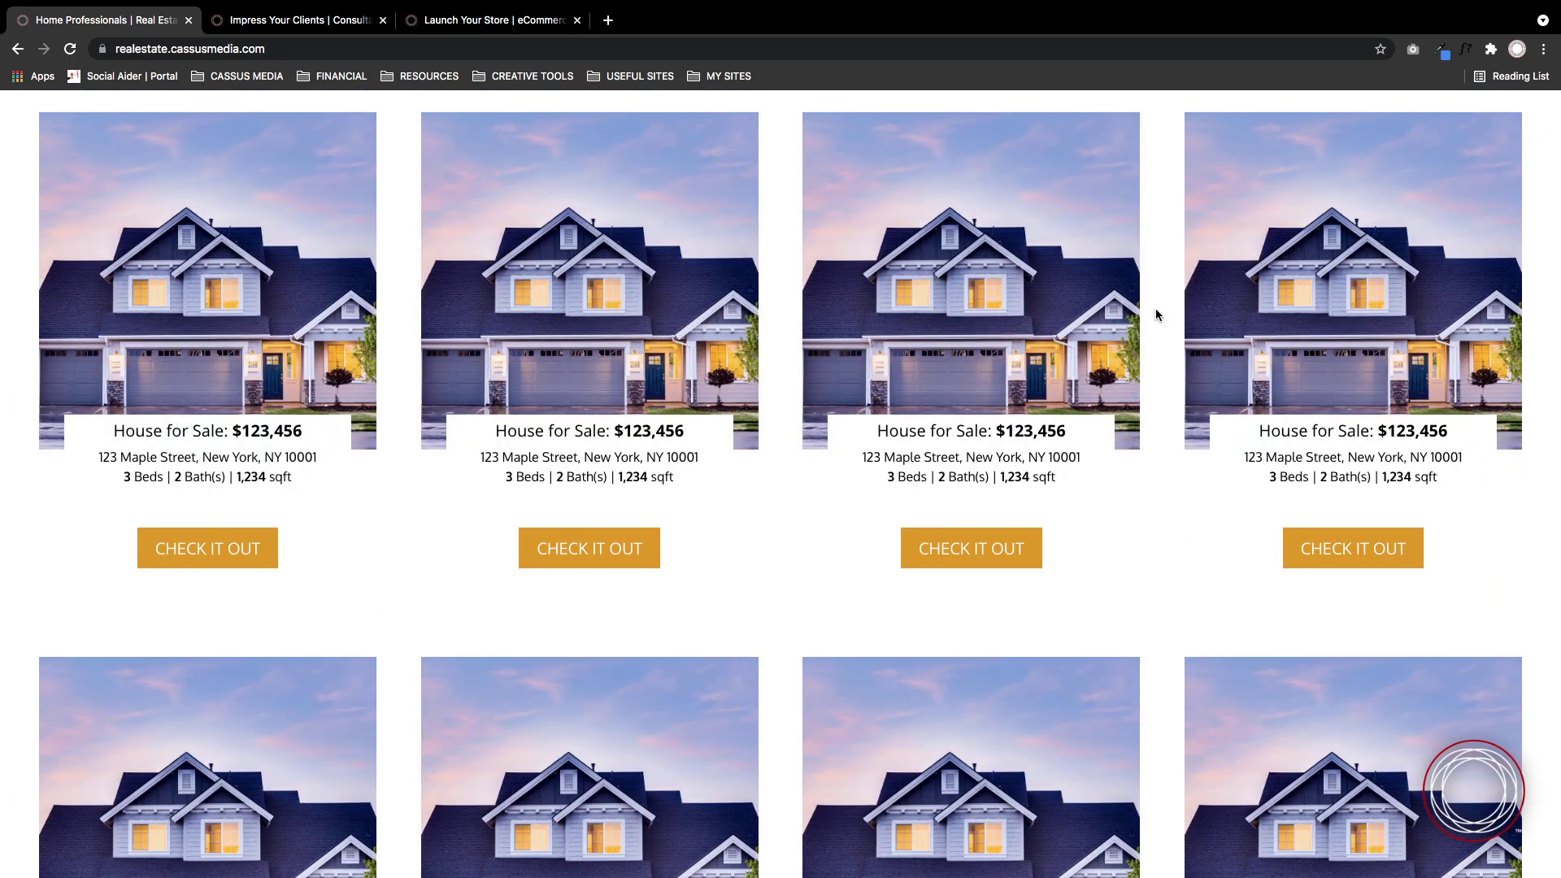
scroll(1156, 309, down, 1)
scroll(1156, 310, down, 3)
scroll(1156, 311, down, 2)
scroll(1156, 310, down, 2)
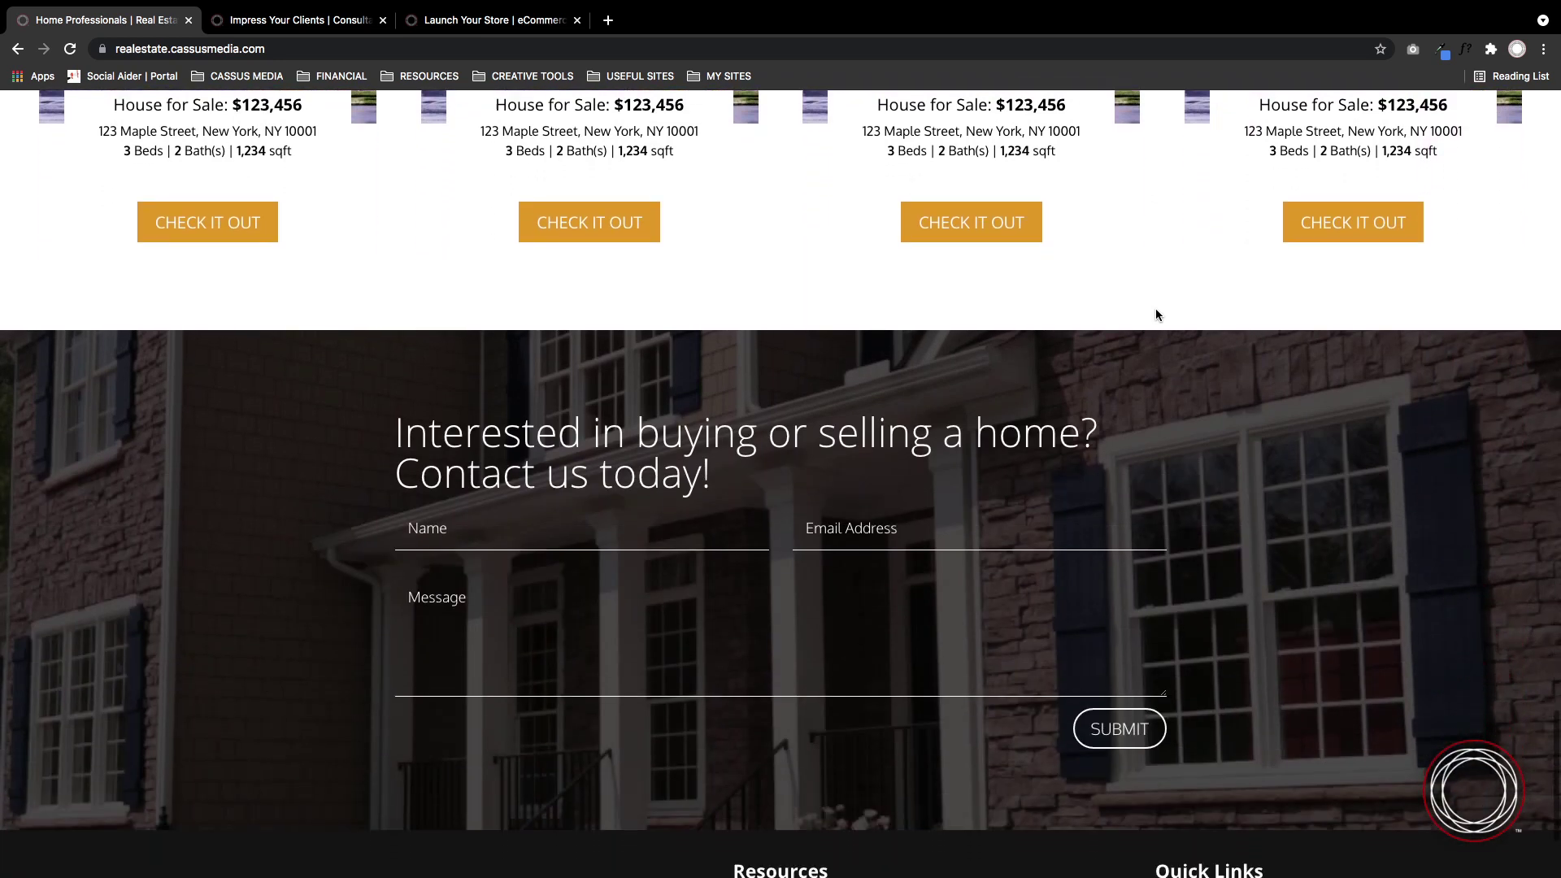
scroll(1156, 315, down, 2)
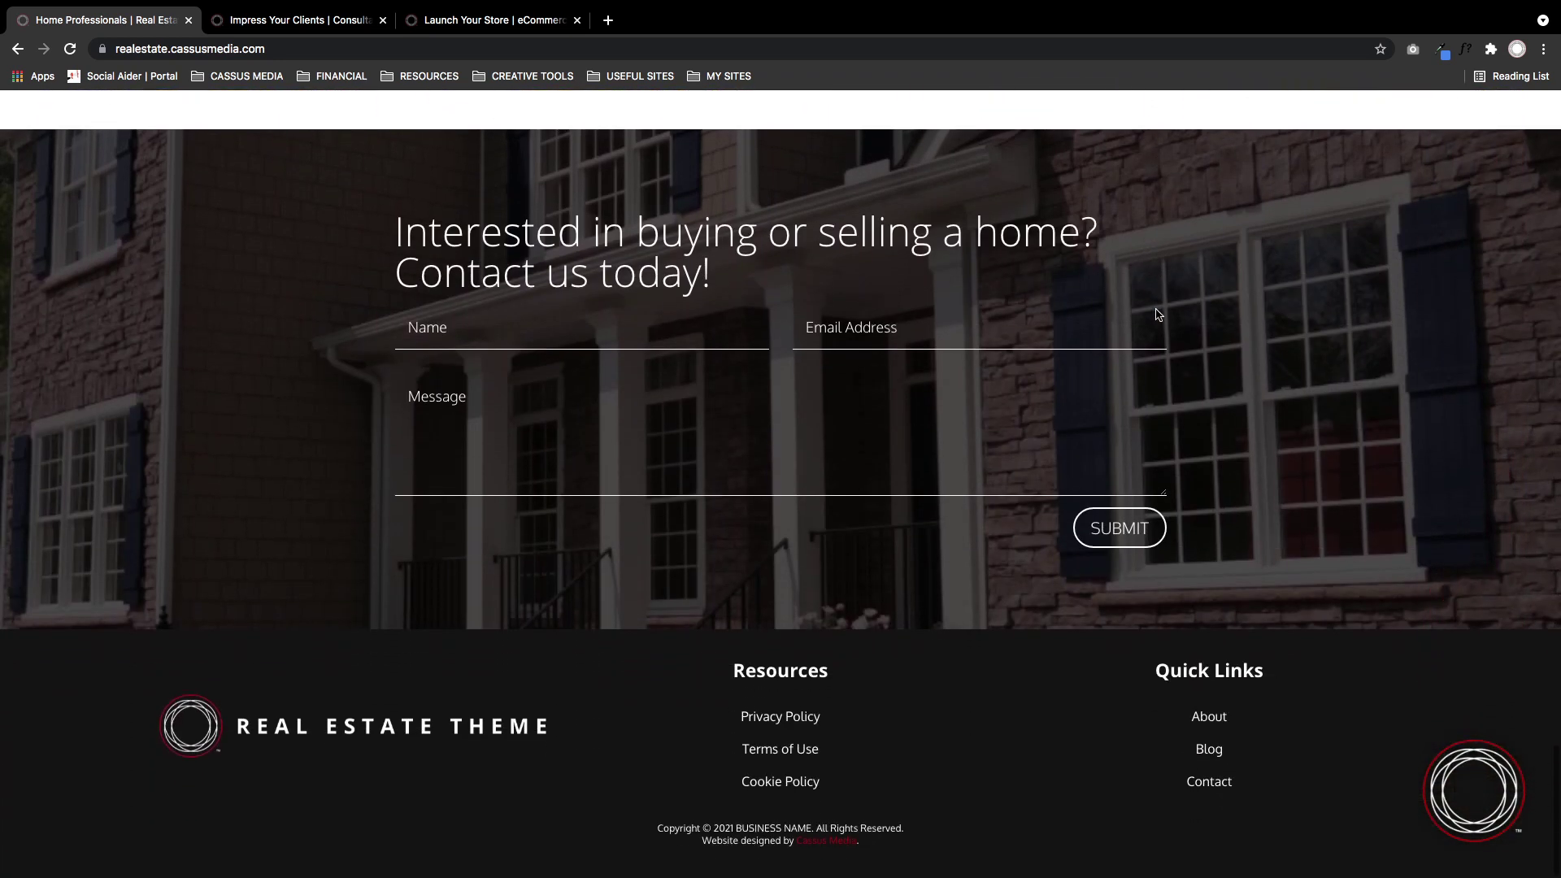
Place the caret in the Name, Email Address and Message fields of the contact form.
click(534, 332)
click(923, 332)
click(587, 450)
View and dismiss the Privacy Policy and Terms of Use footer popups.
click(774, 723)
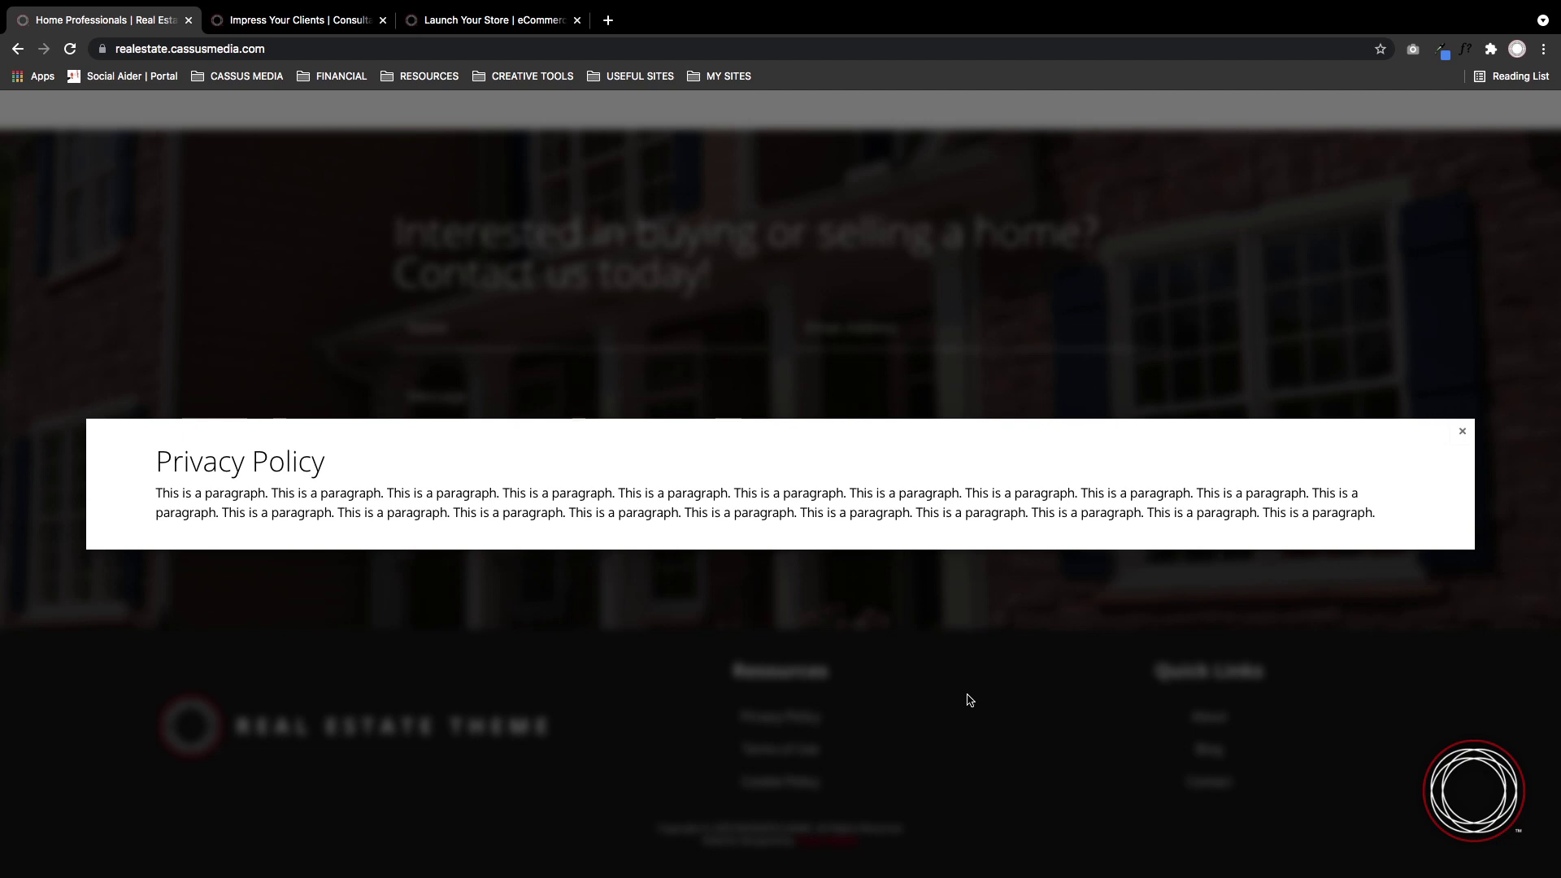
click(967, 700)
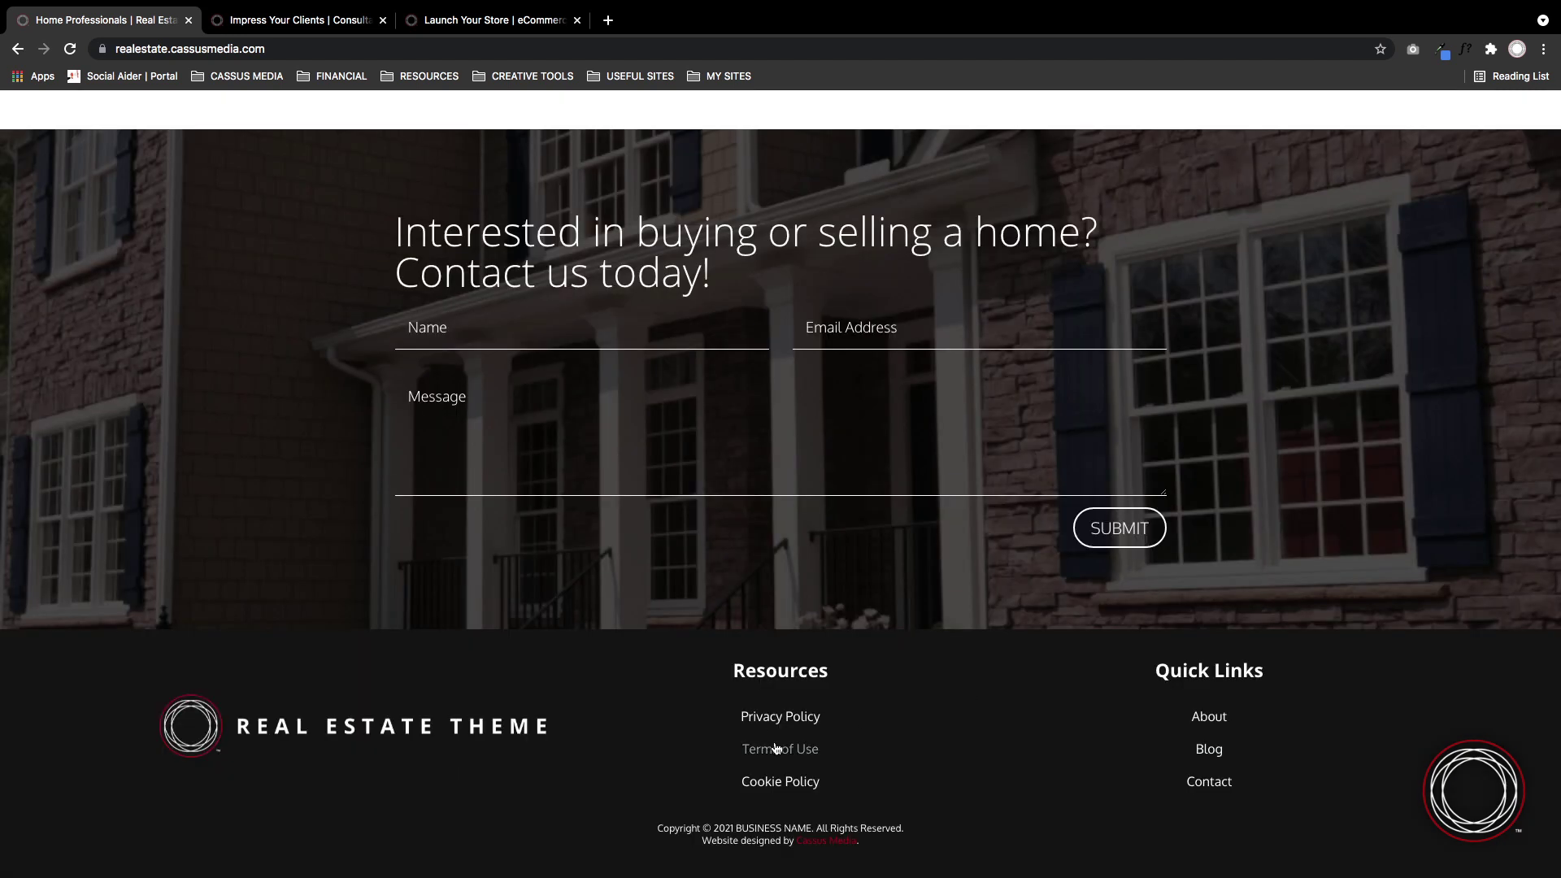
click(955, 731)
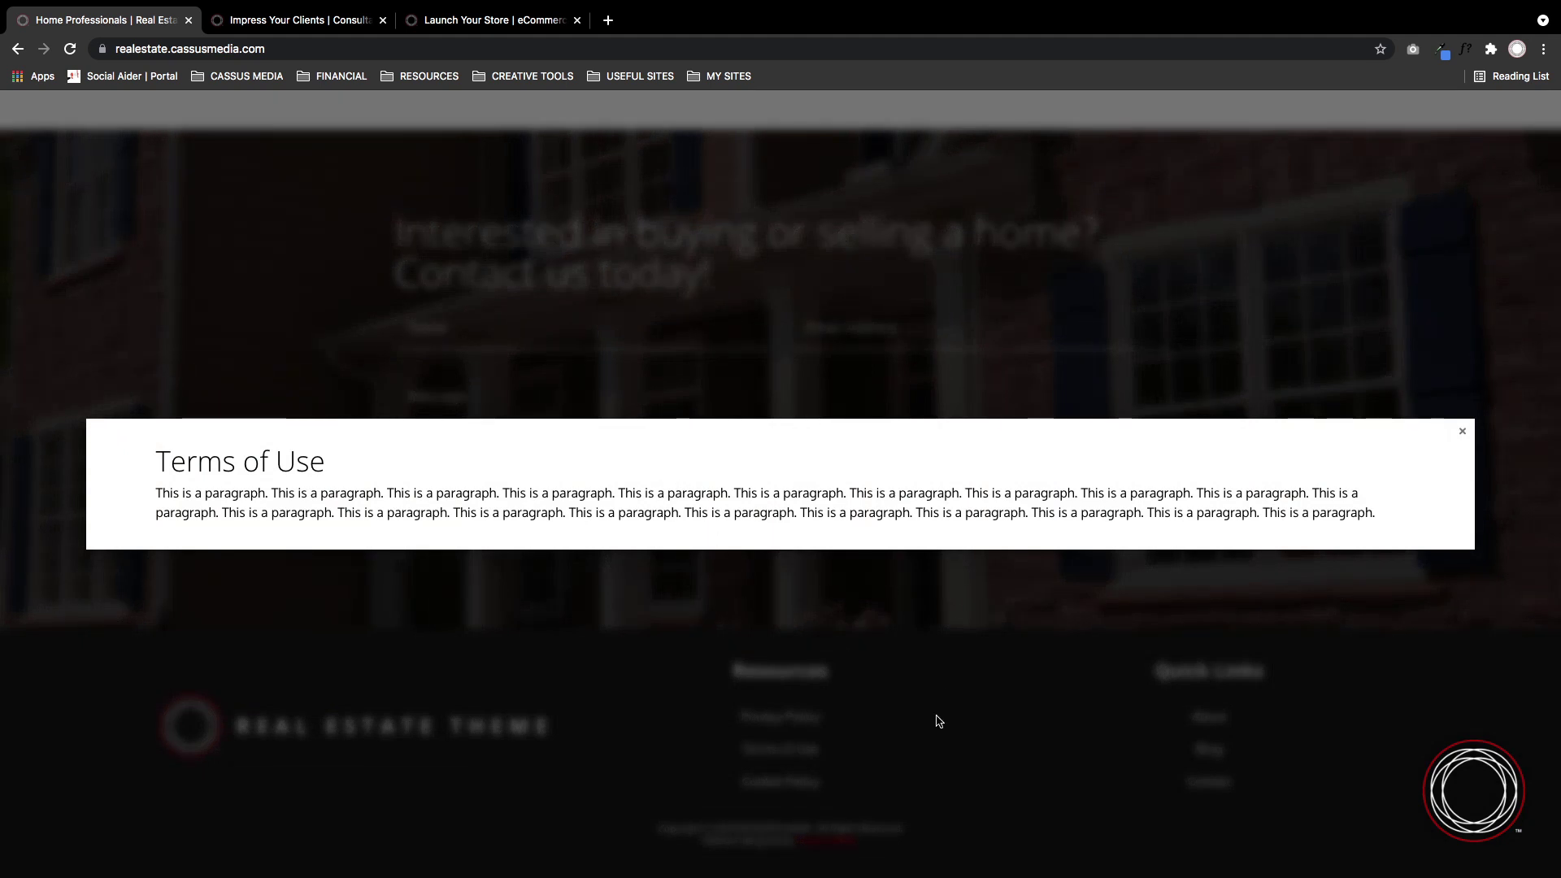
click(937, 718)
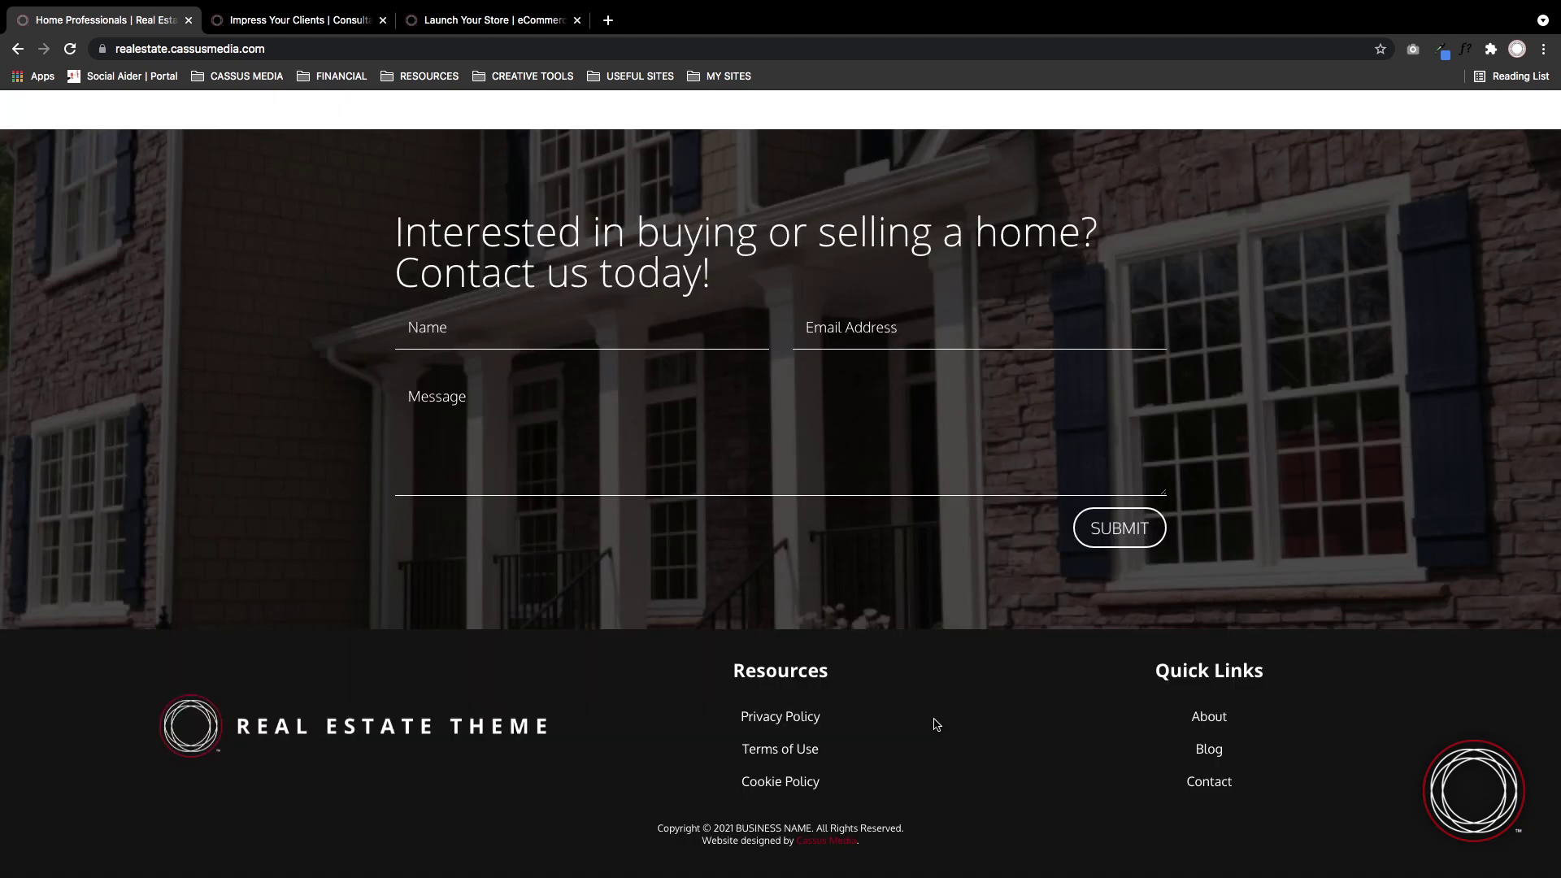
View and dismiss the Cookie Policy popup, then go to the About page via Quick Links.
click(804, 790)
click(890, 685)
click(1220, 720)
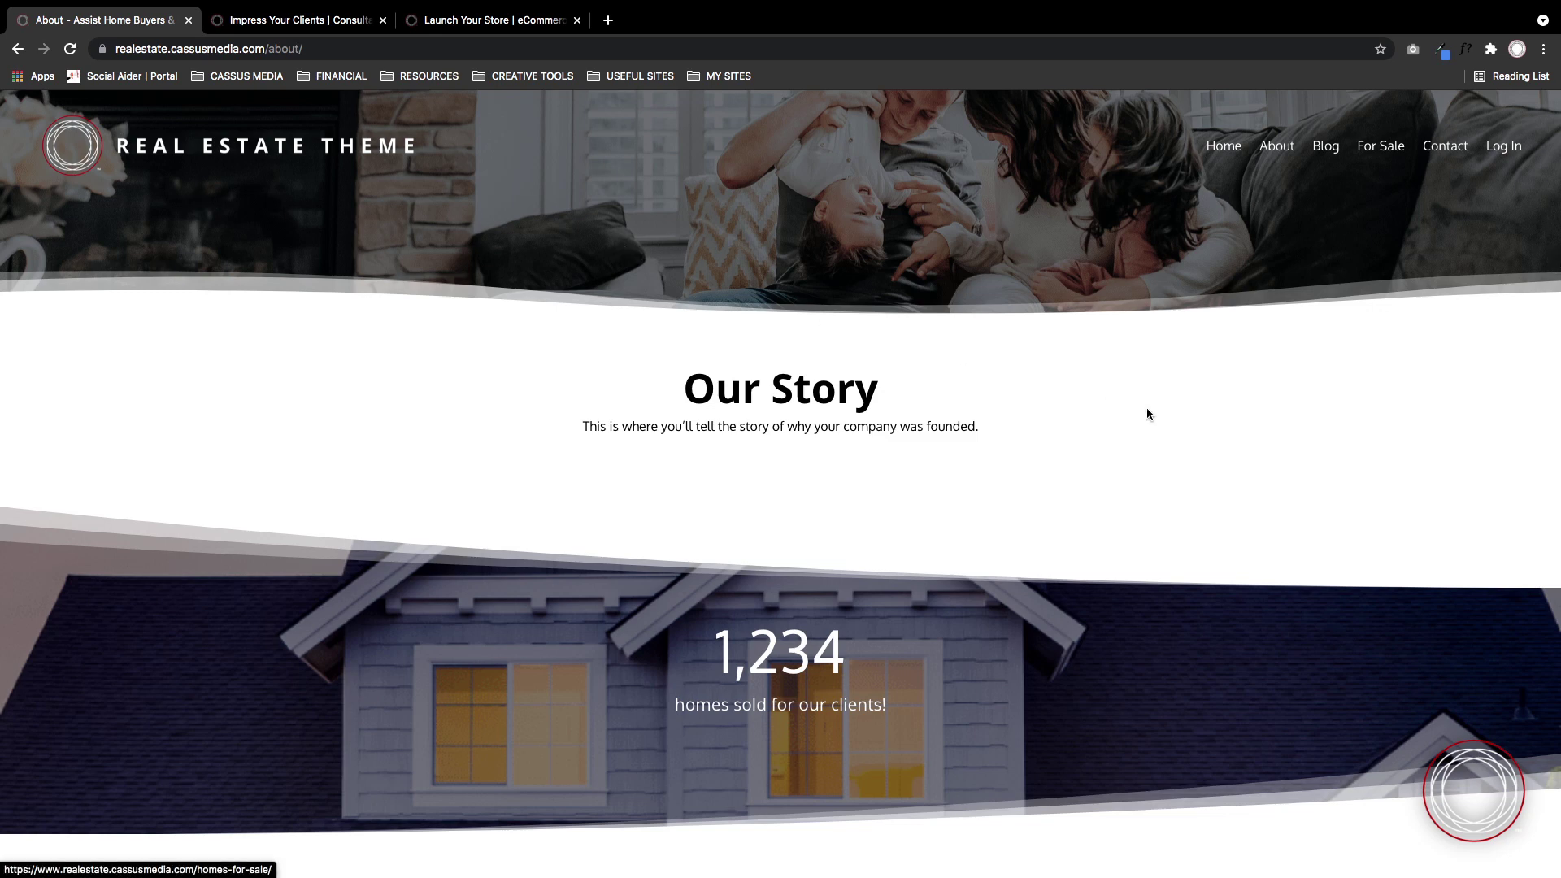
scroll(1146, 413, down, 3)
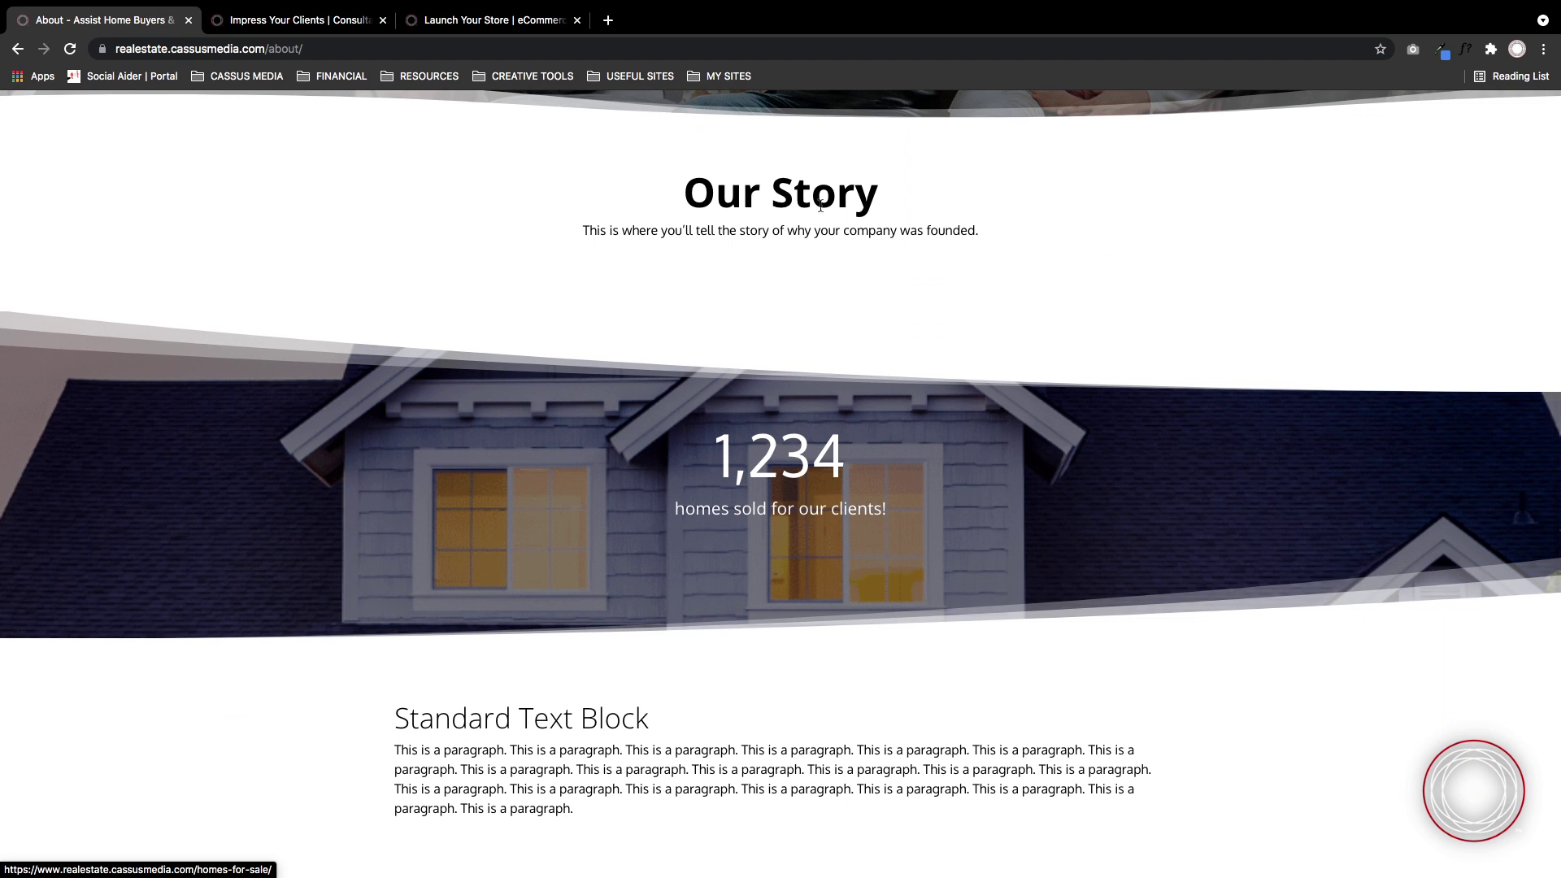
Select the Our Story heading text on the About page.
drag(654, 192, 1010, 242)
scroll(937, 521, down, 1)
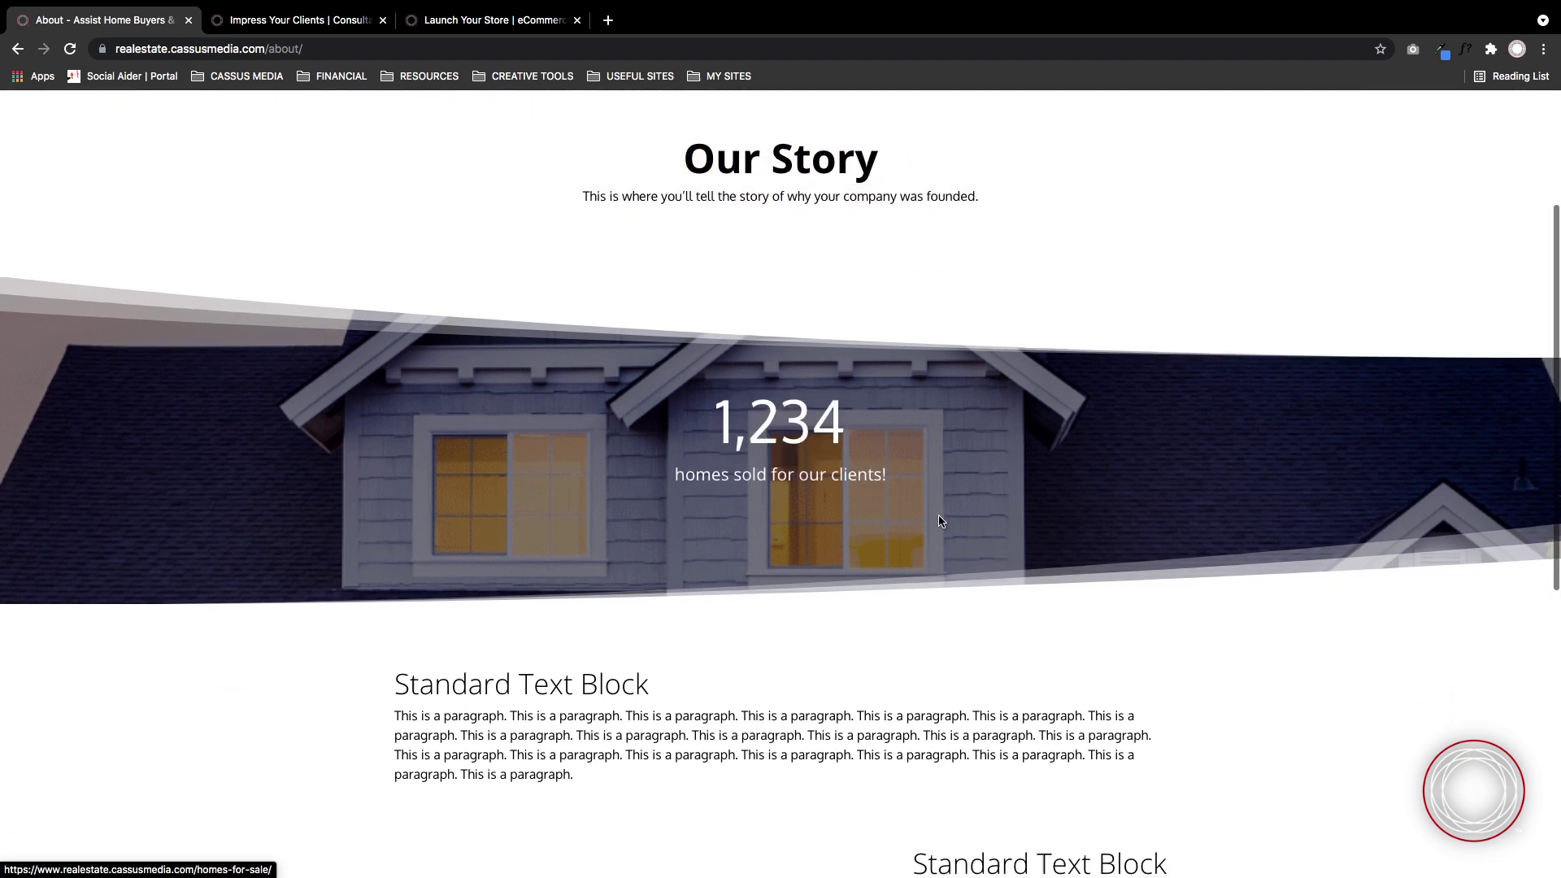
scroll(938, 516, down, 2)
scroll(938, 516, down, 3)
scroll(885, 513, down, 1)
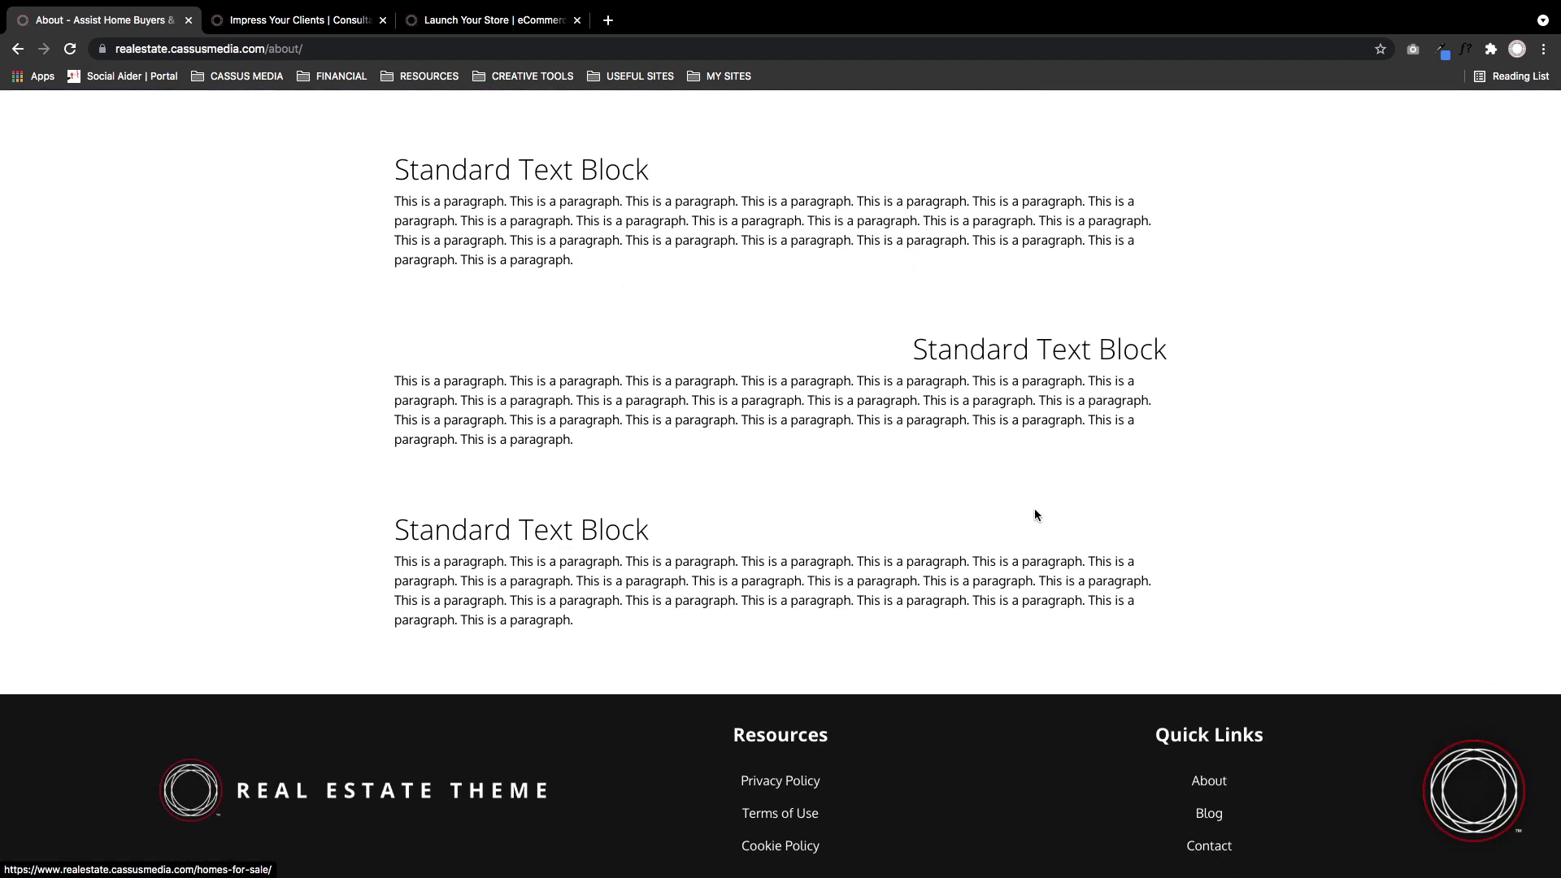
scroll(1034, 515, up, 10)
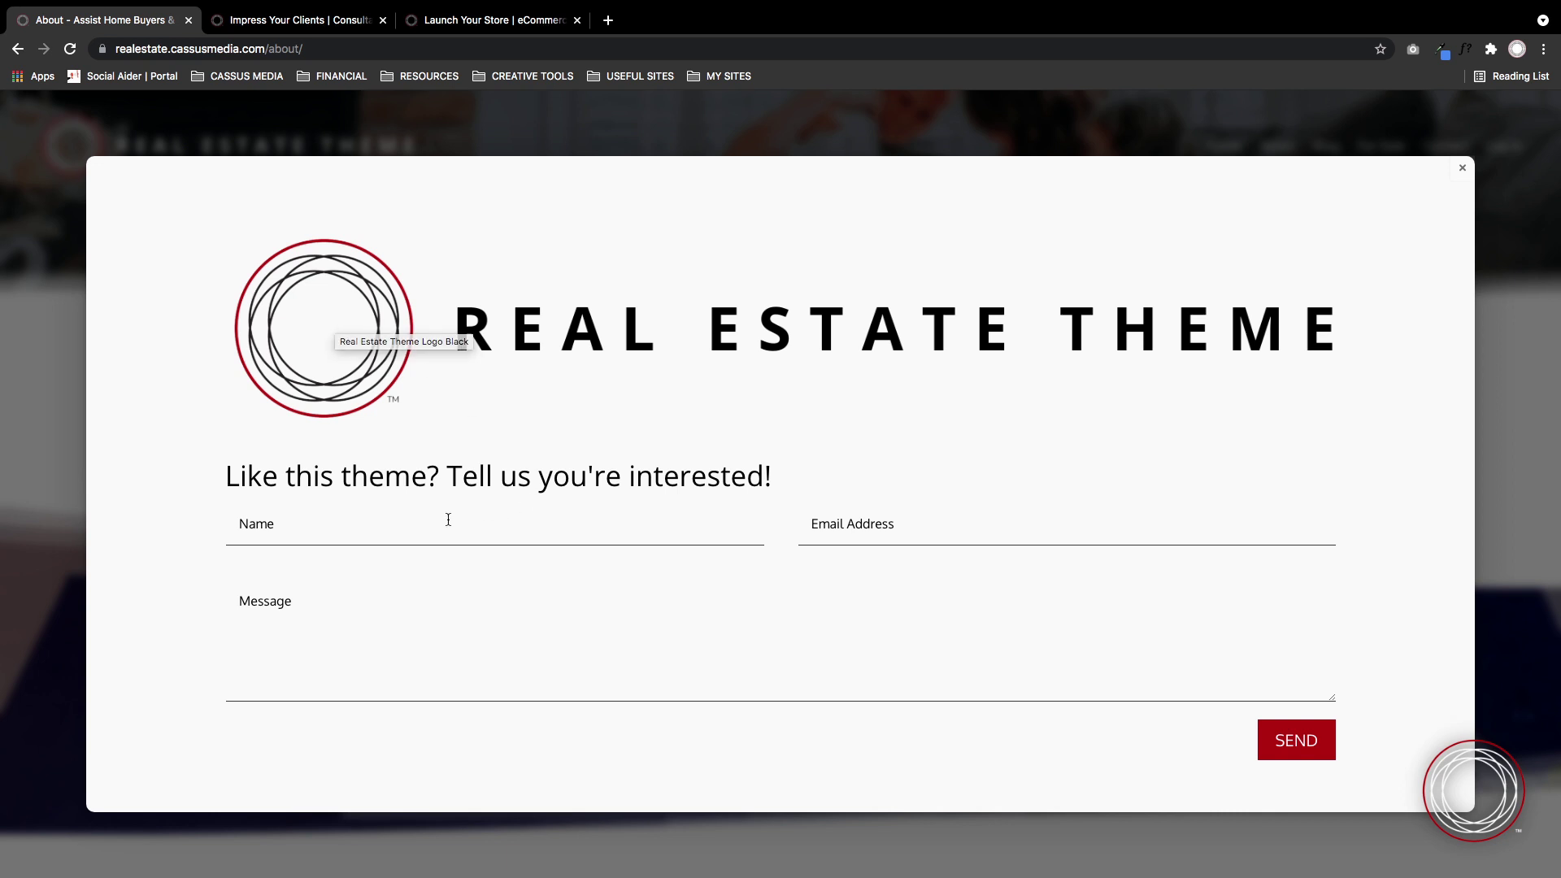
Visit the Name, Email and Message fields of the interest form, then dismiss it.
click(511, 526)
click(928, 540)
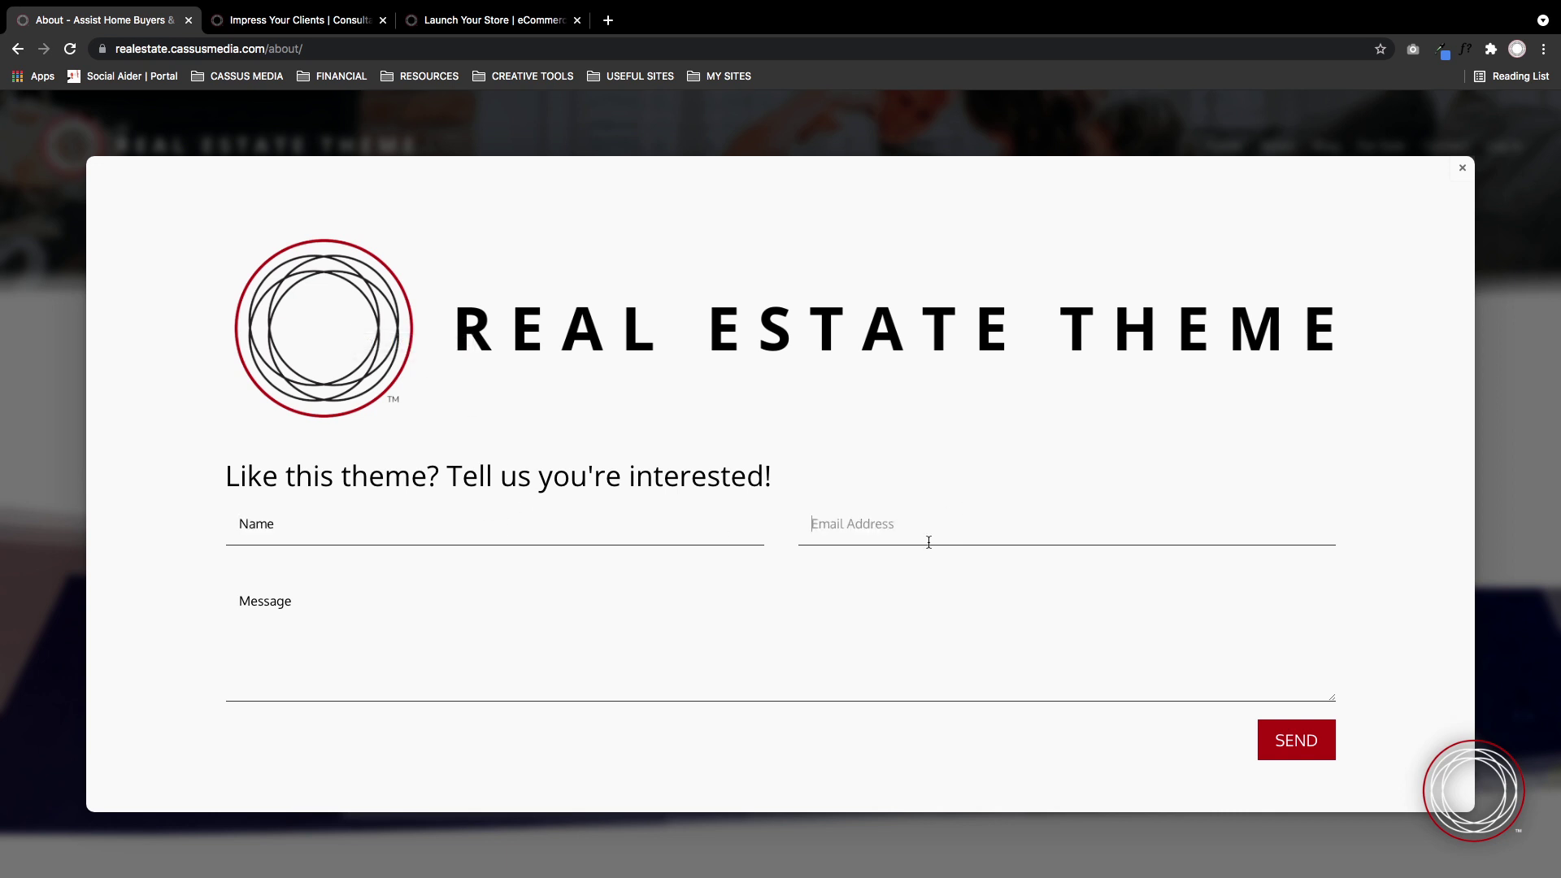
click(663, 600)
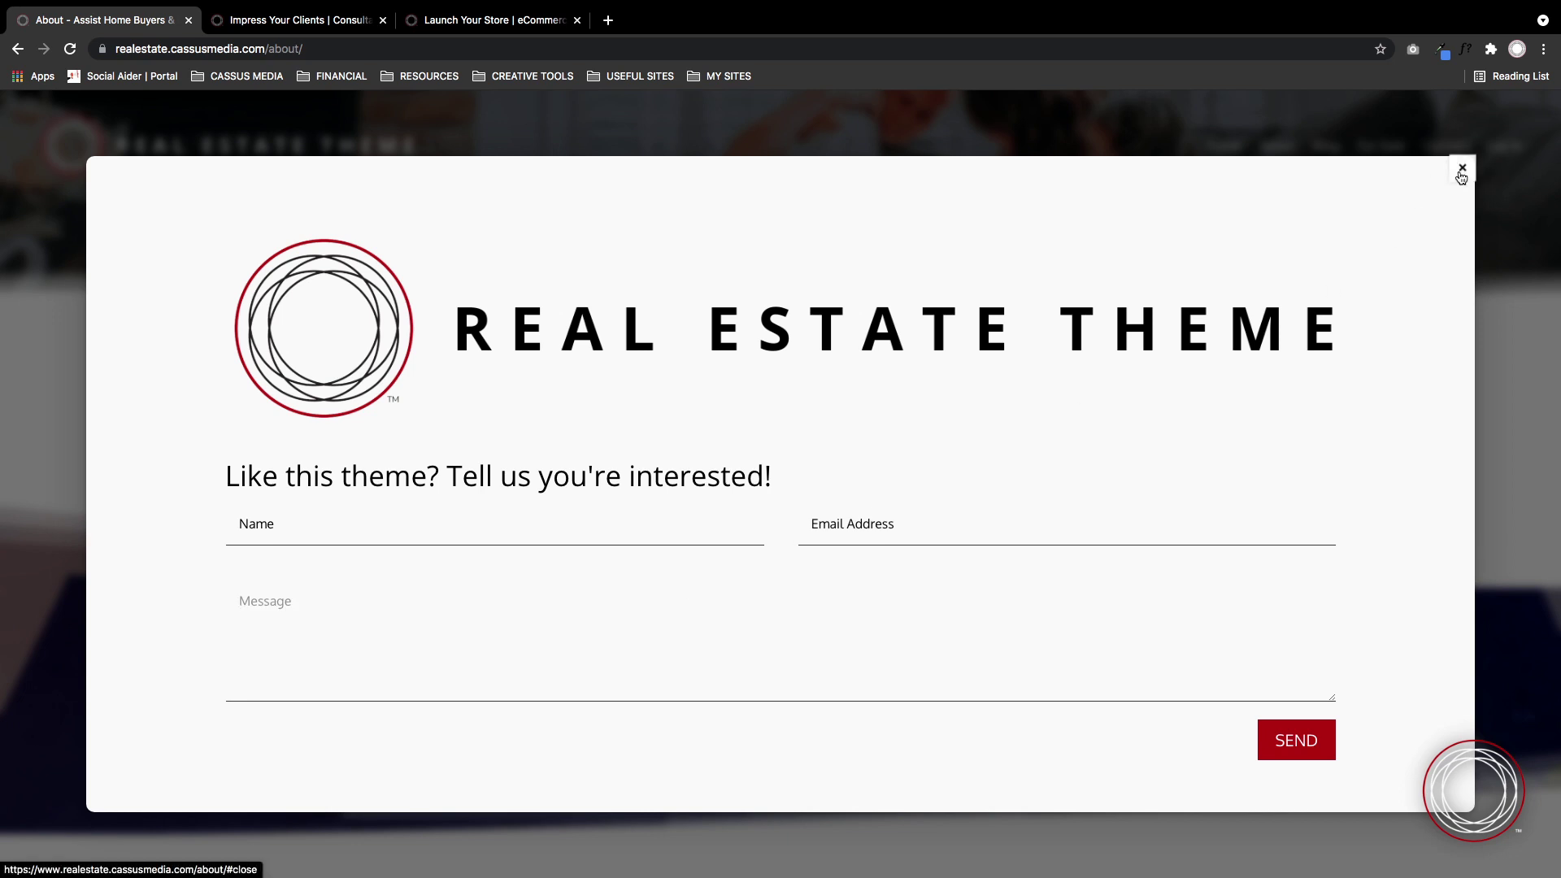
click(1461, 167)
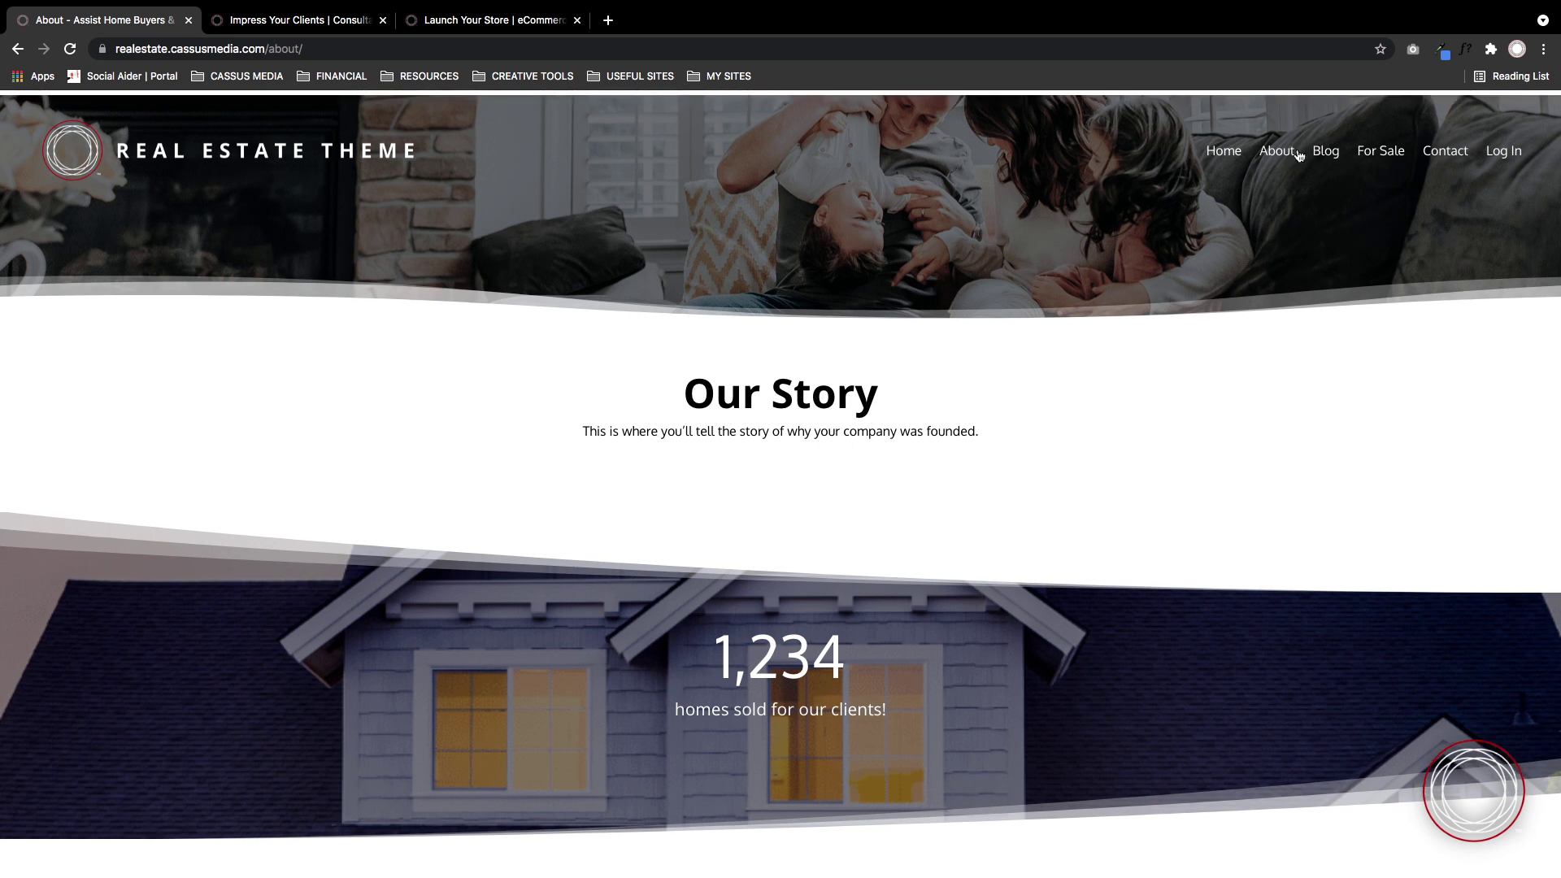
Go to the real estate blog page and open Sample Post 1.
click(1326, 151)
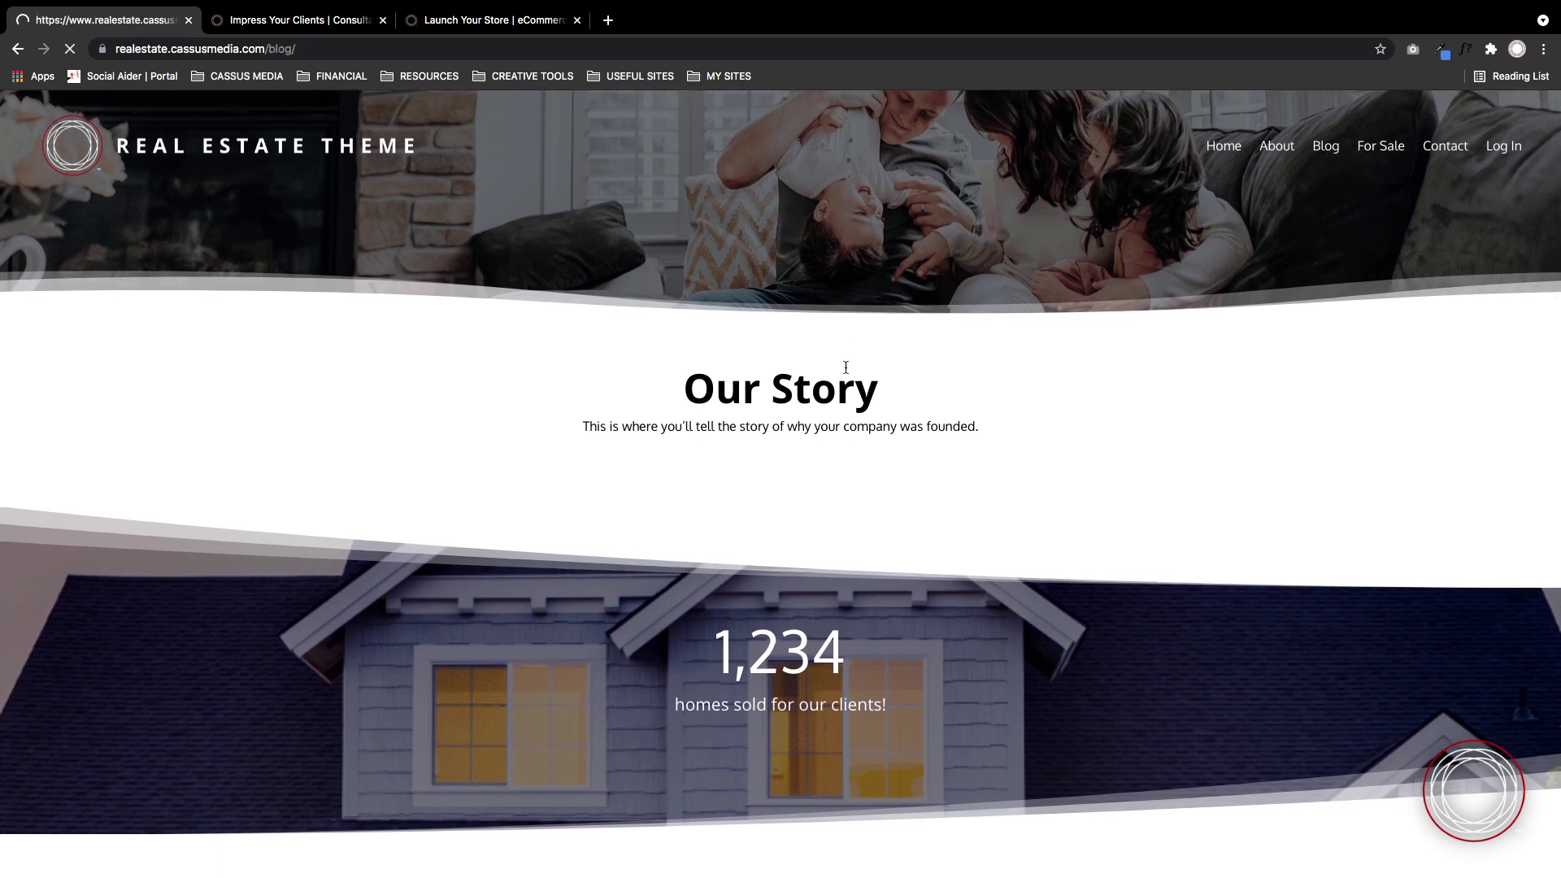
scroll(1089, 350, down, 2)
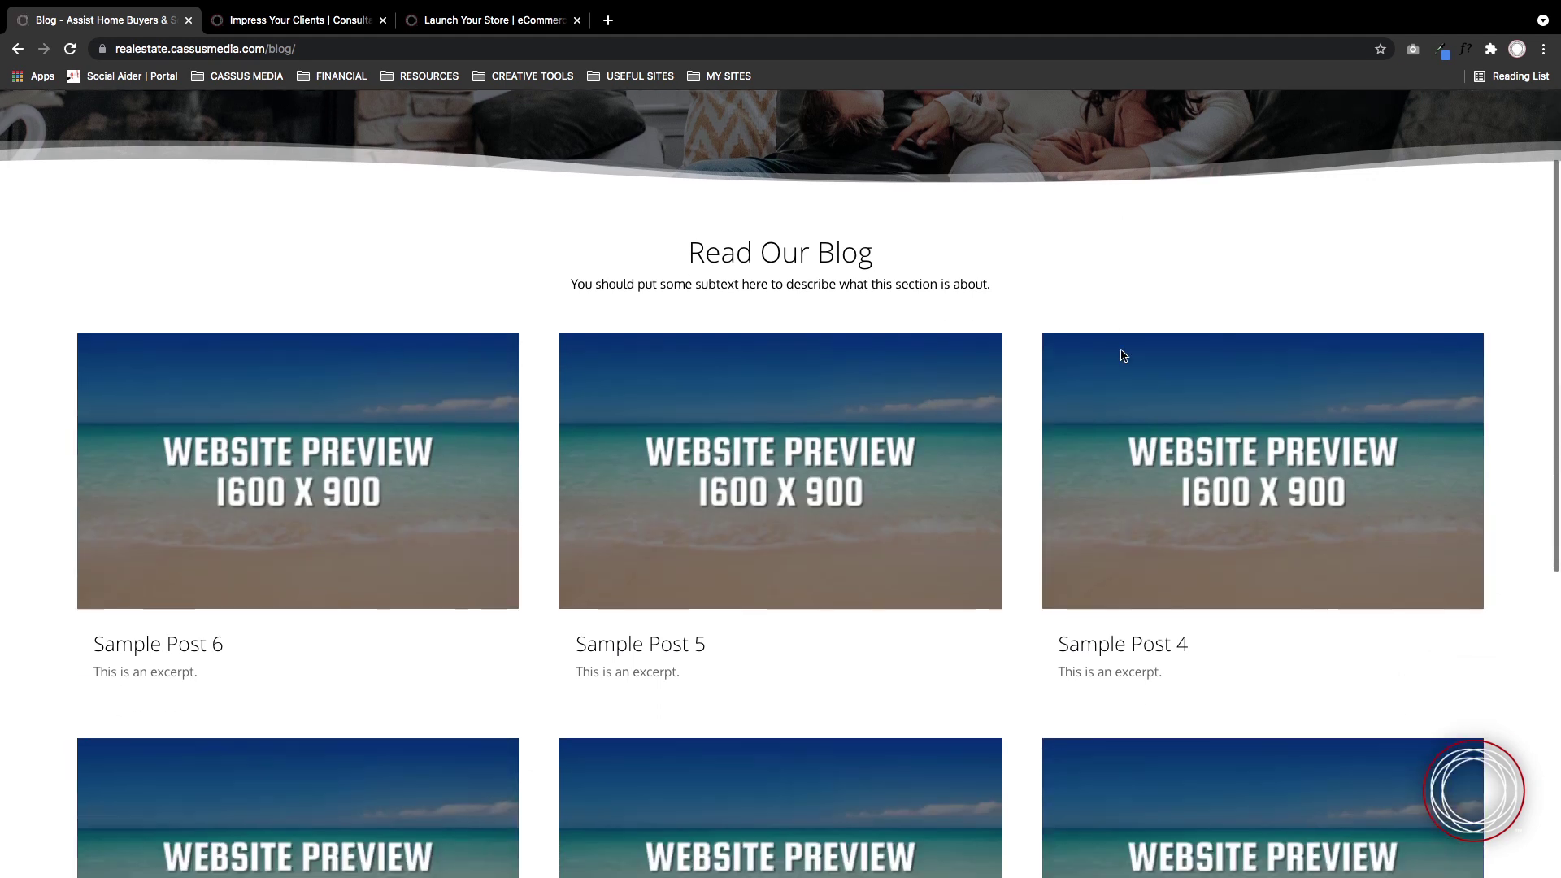
scroll(1119, 352, down, 2)
scroll(1045, 470, down, 2)
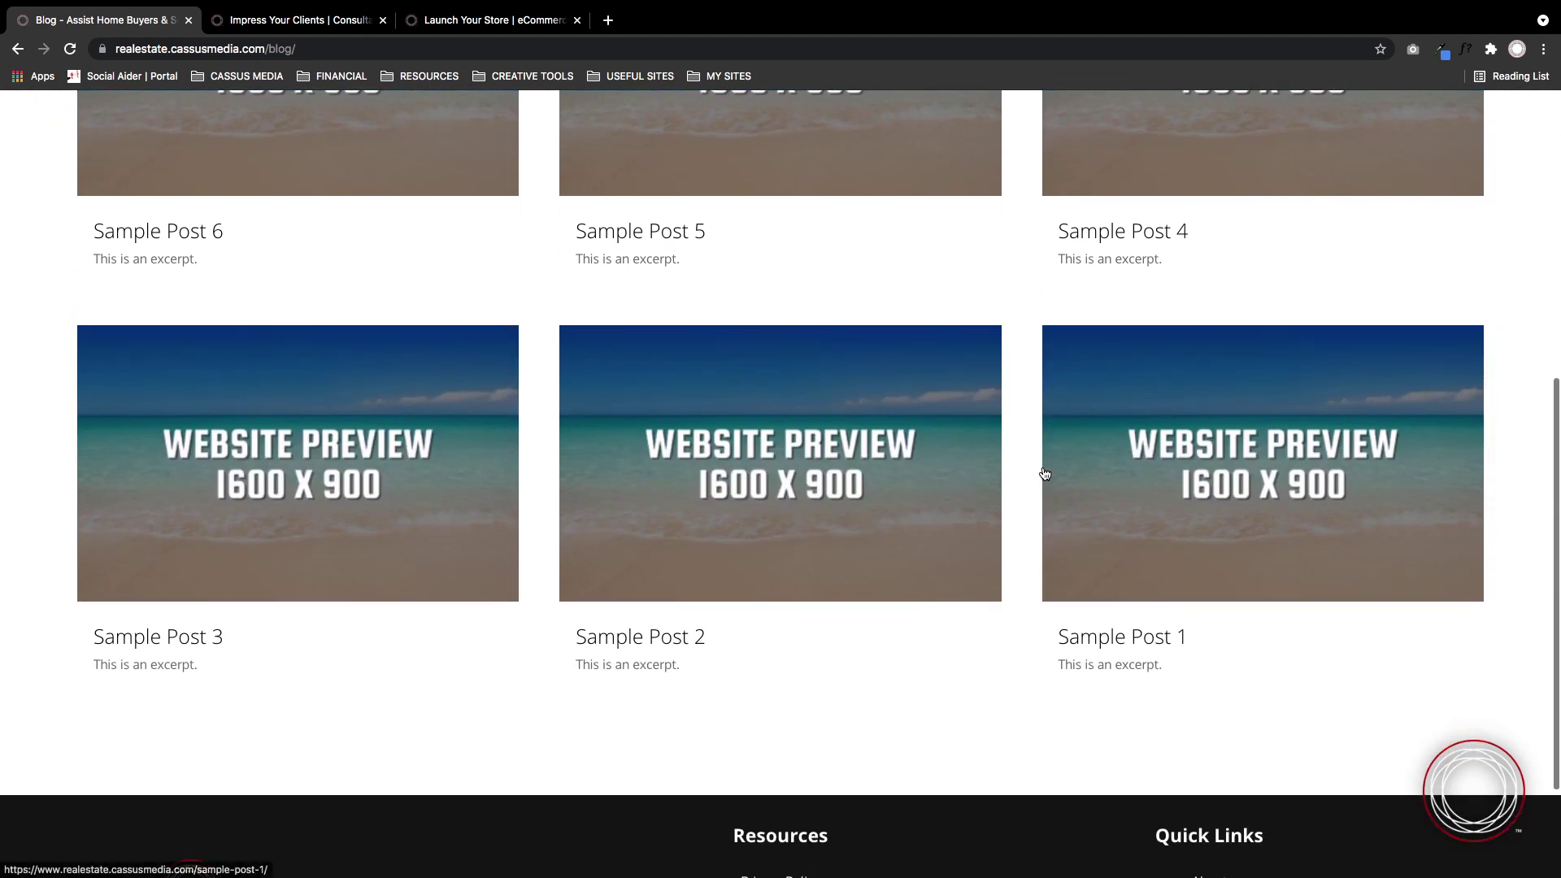
click(1180, 540)
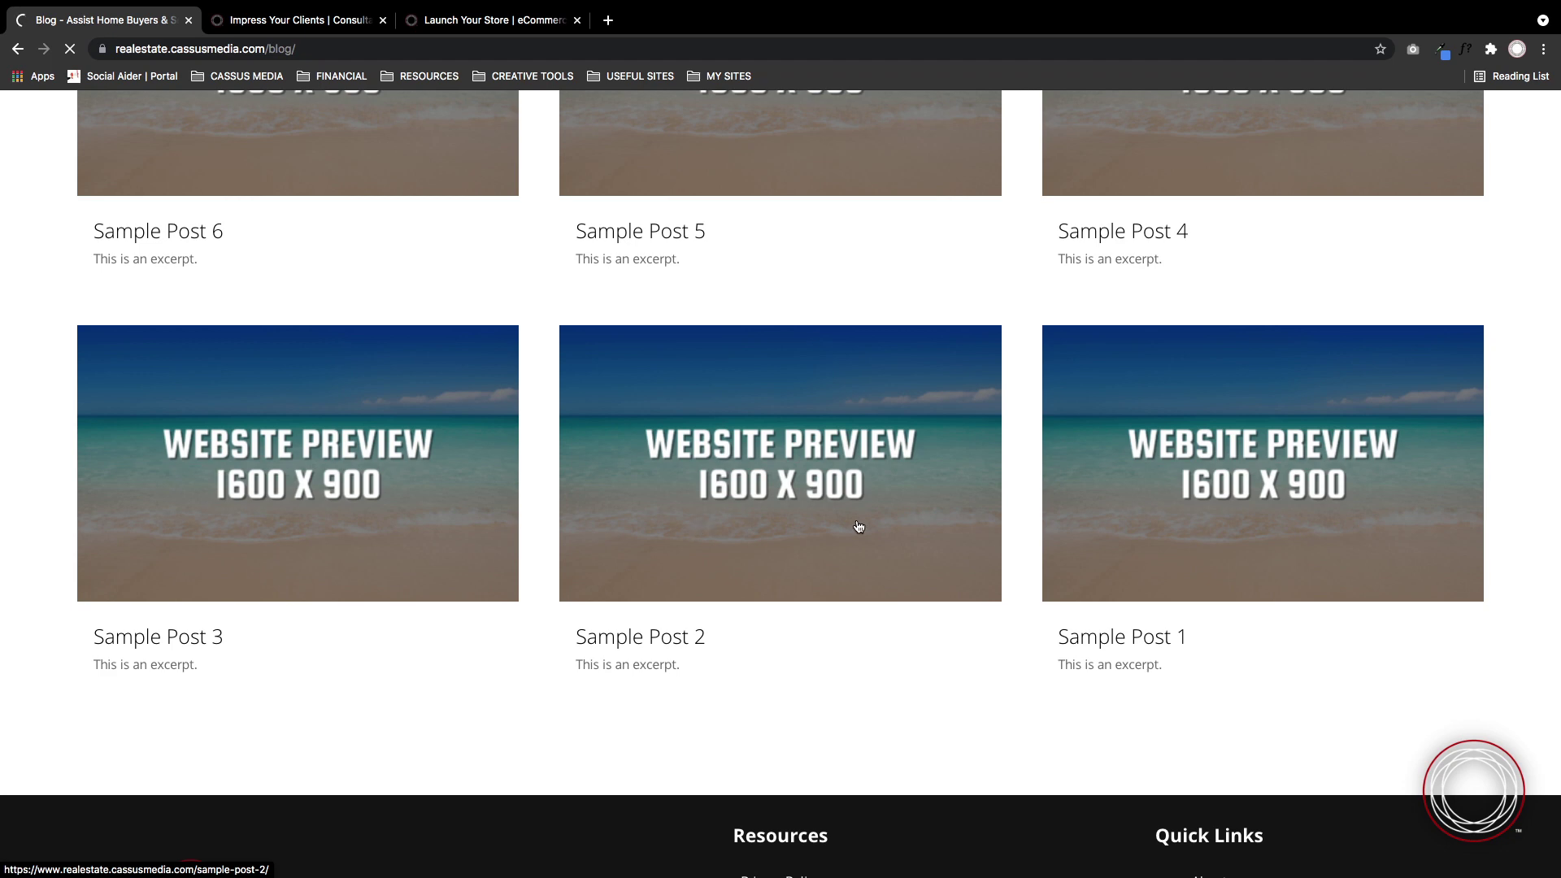
scroll(858, 526, down, 3)
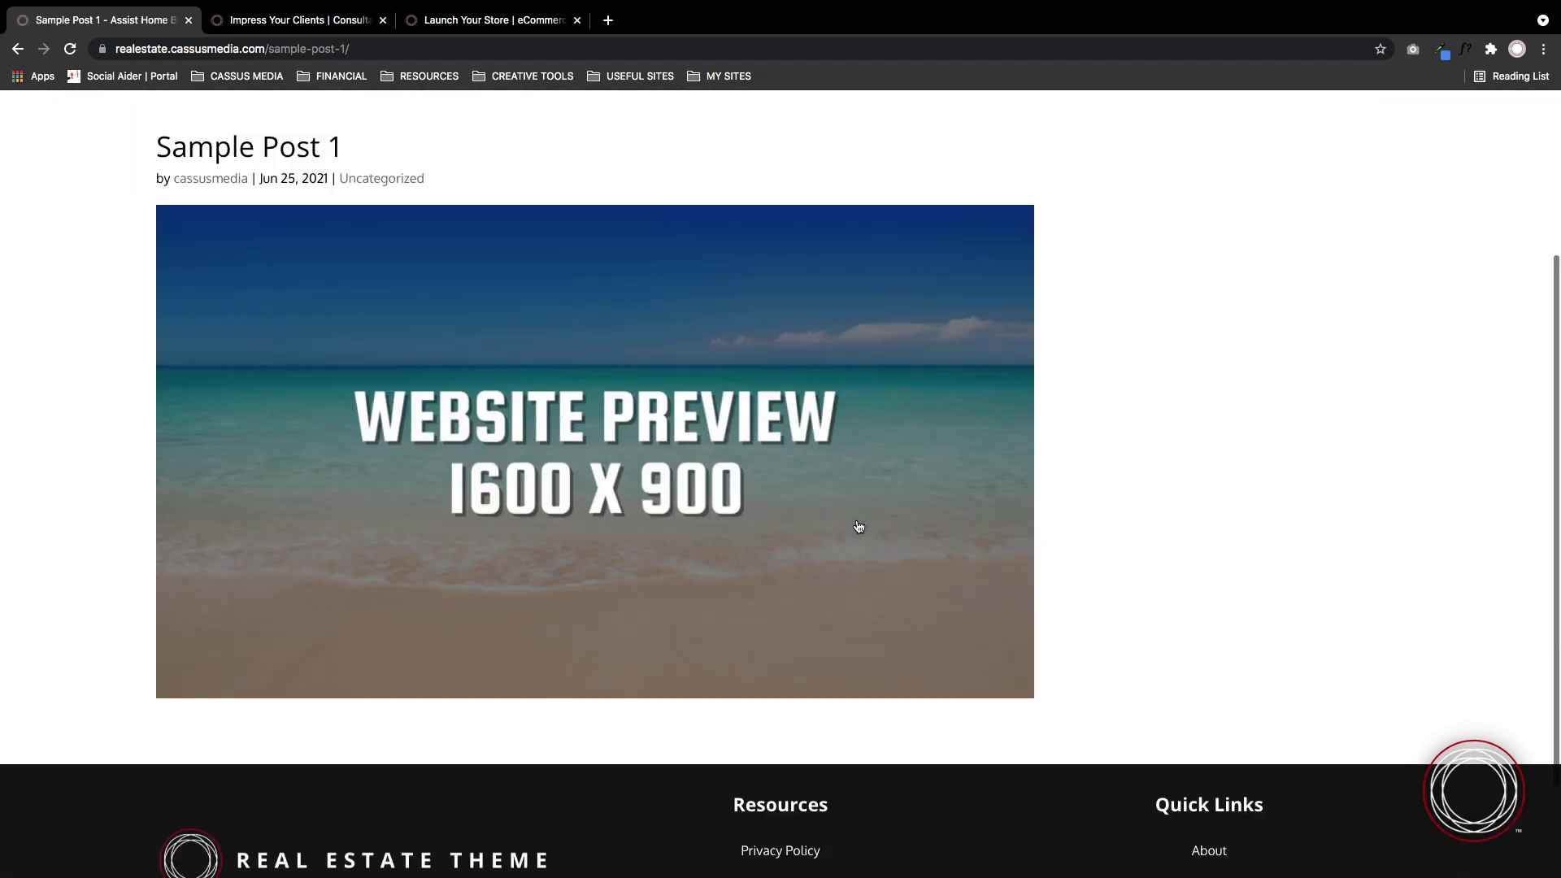
scroll(859, 526, down, 2)
scroll(858, 527, up, 4)
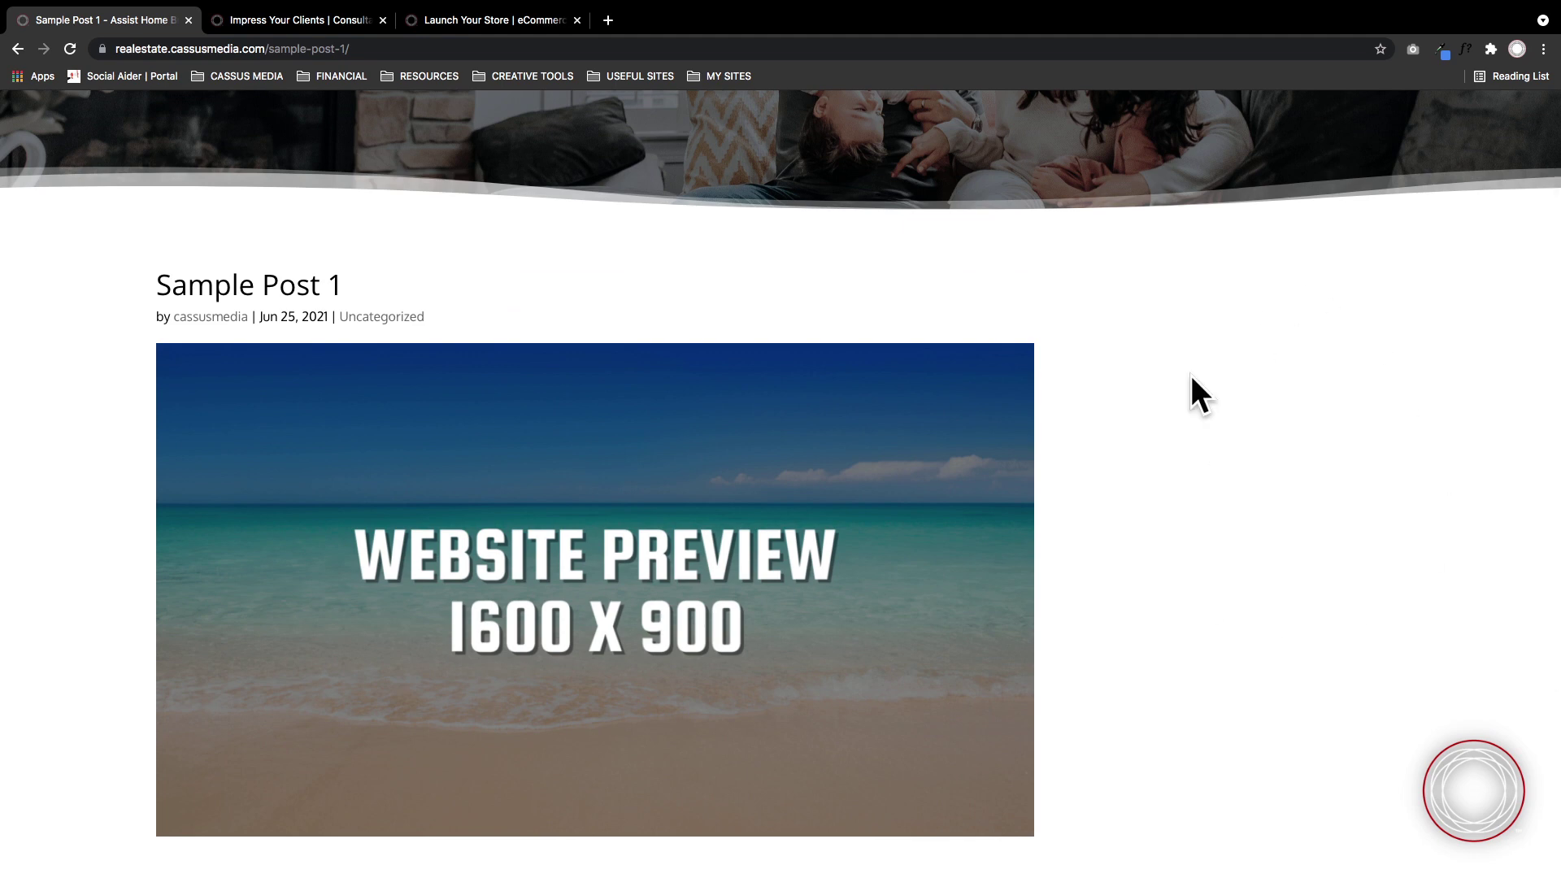
scroll(679, 432, down, 3)
scroll(833, 544, up, 4)
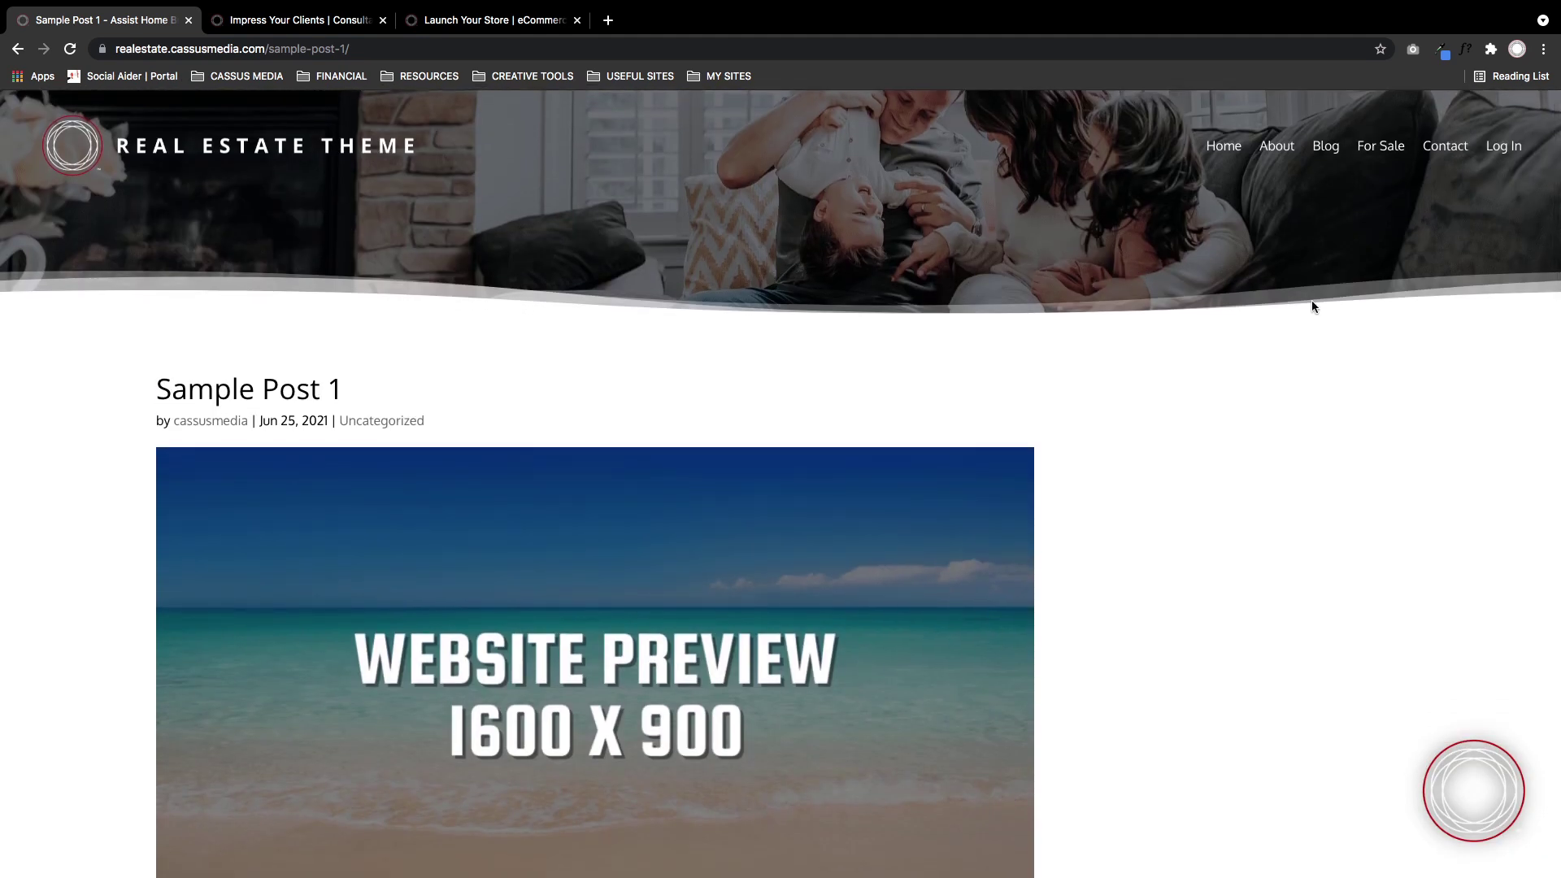
Open the Homes for Sale listings page from the navigation menu.
click(1382, 149)
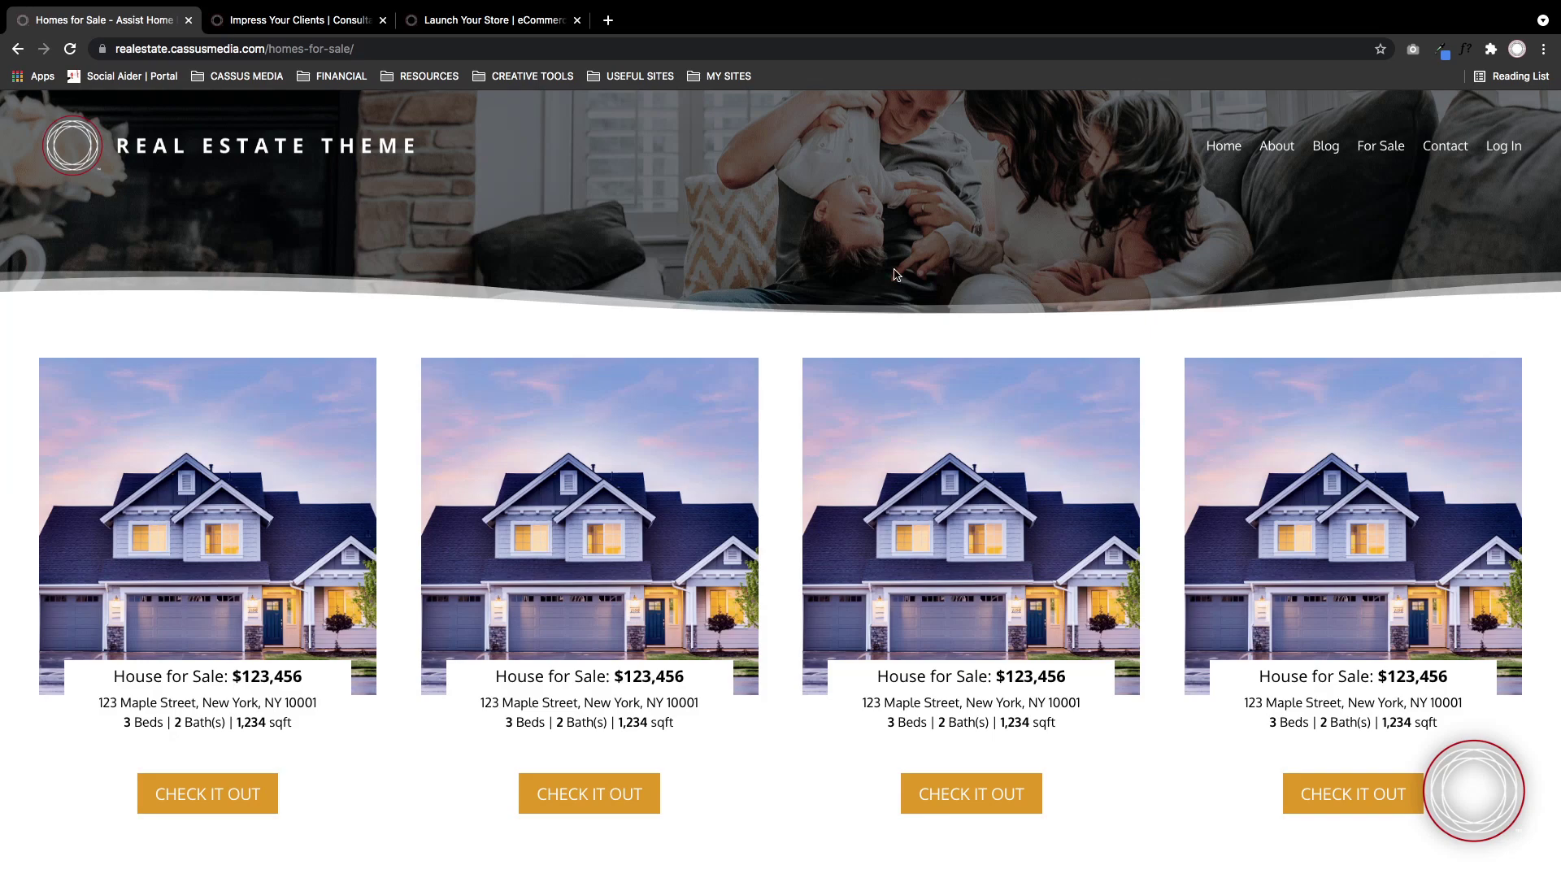
scroll(798, 314, down, 5)
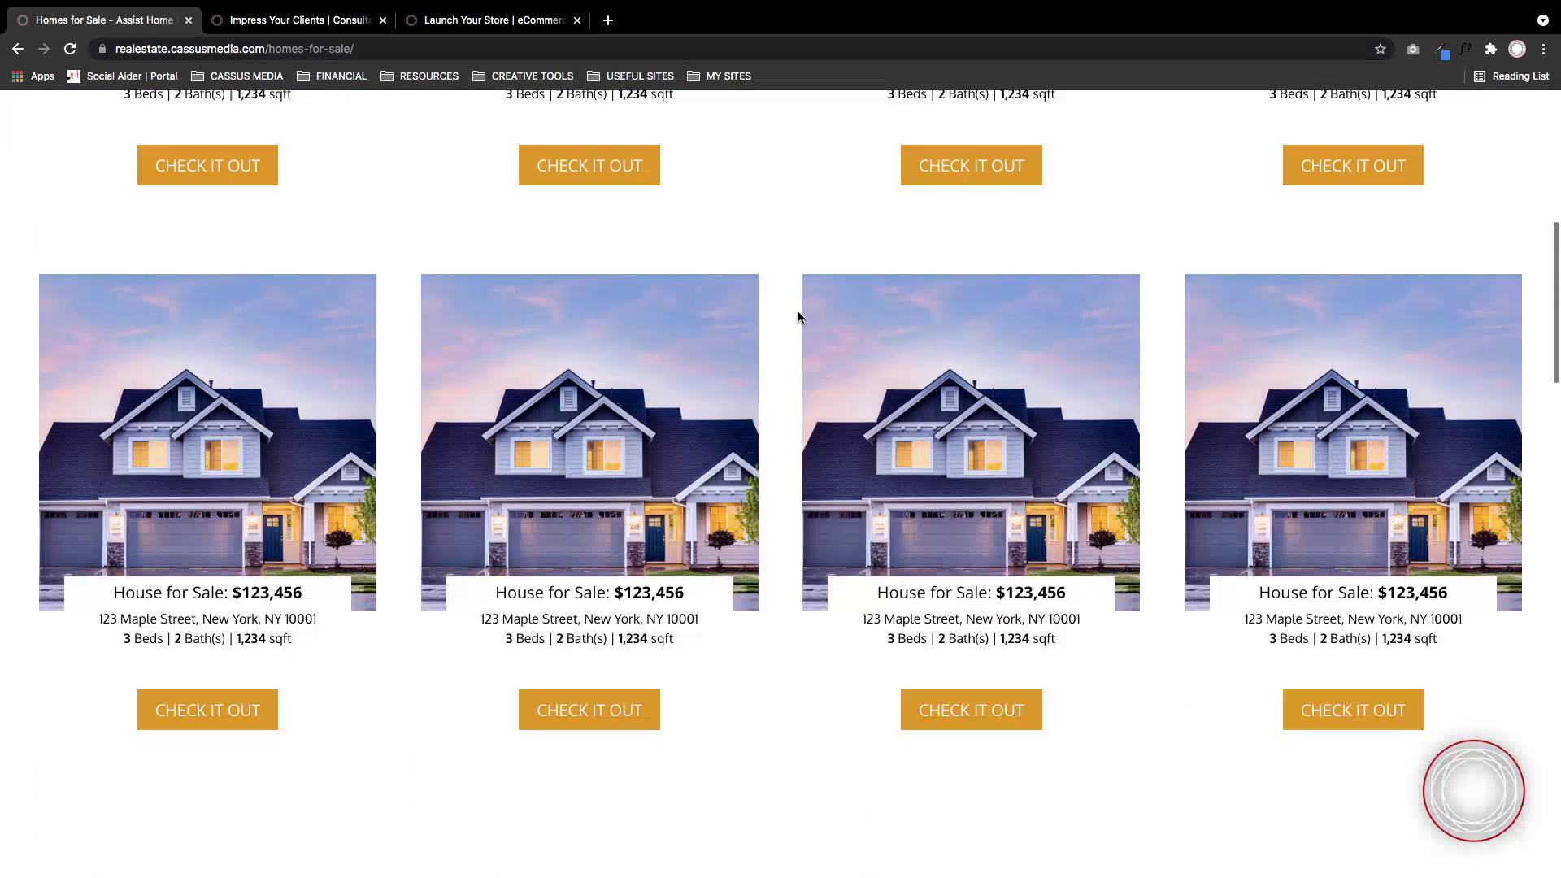
scroll(798, 315, down, 4)
scroll(798, 316, down, 4)
scroll(798, 315, down, 4)
scroll(797, 314, down, 3)
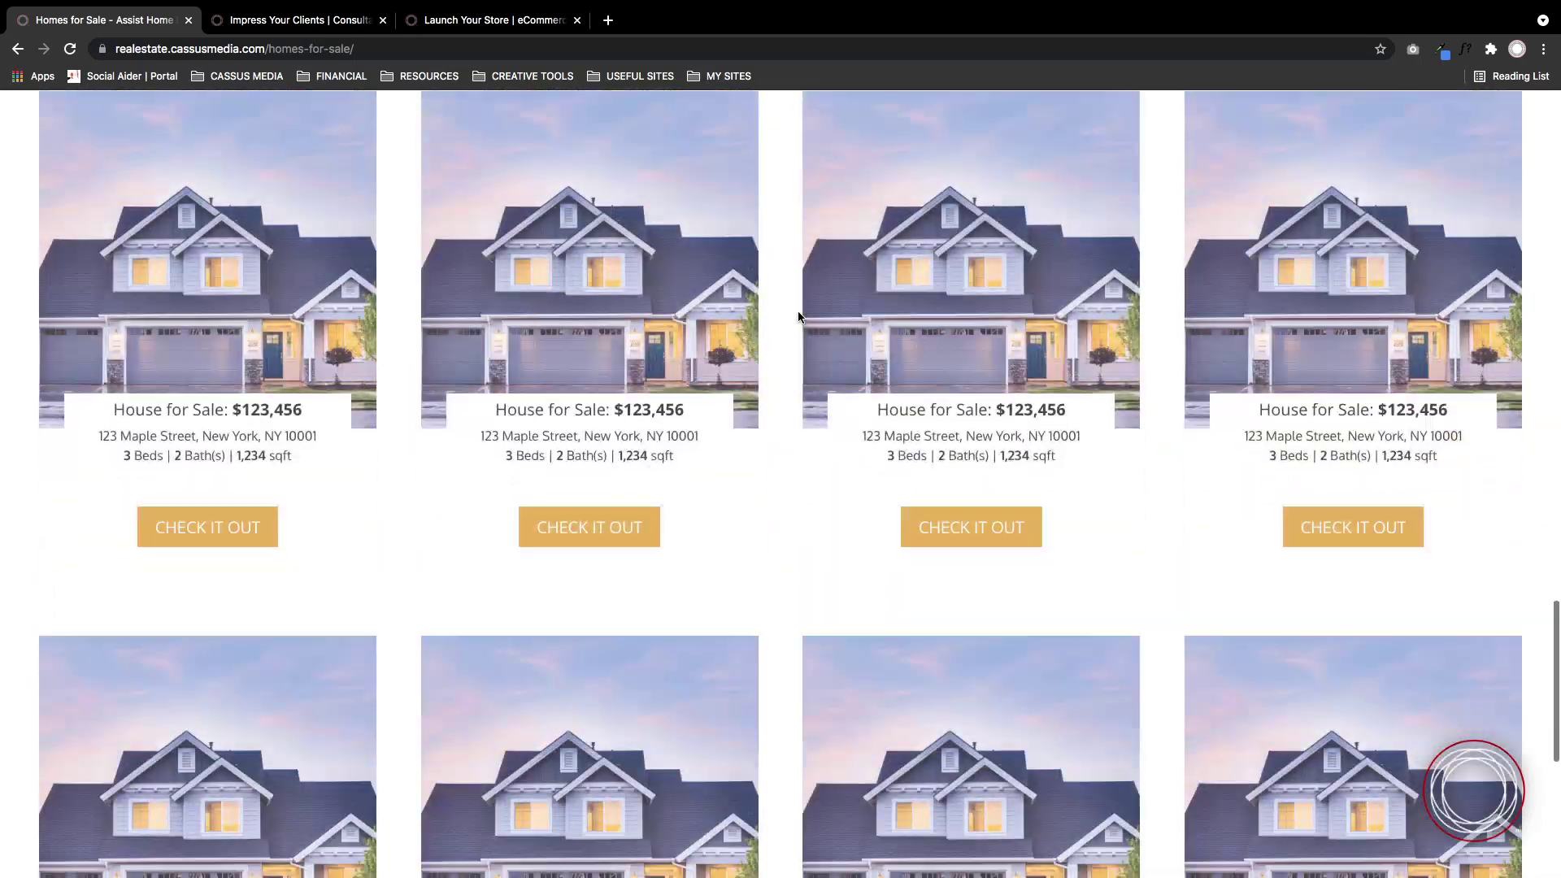
scroll(797, 313, down, 3)
scroll(797, 311, down, 2)
scroll(780, 405, up, 3)
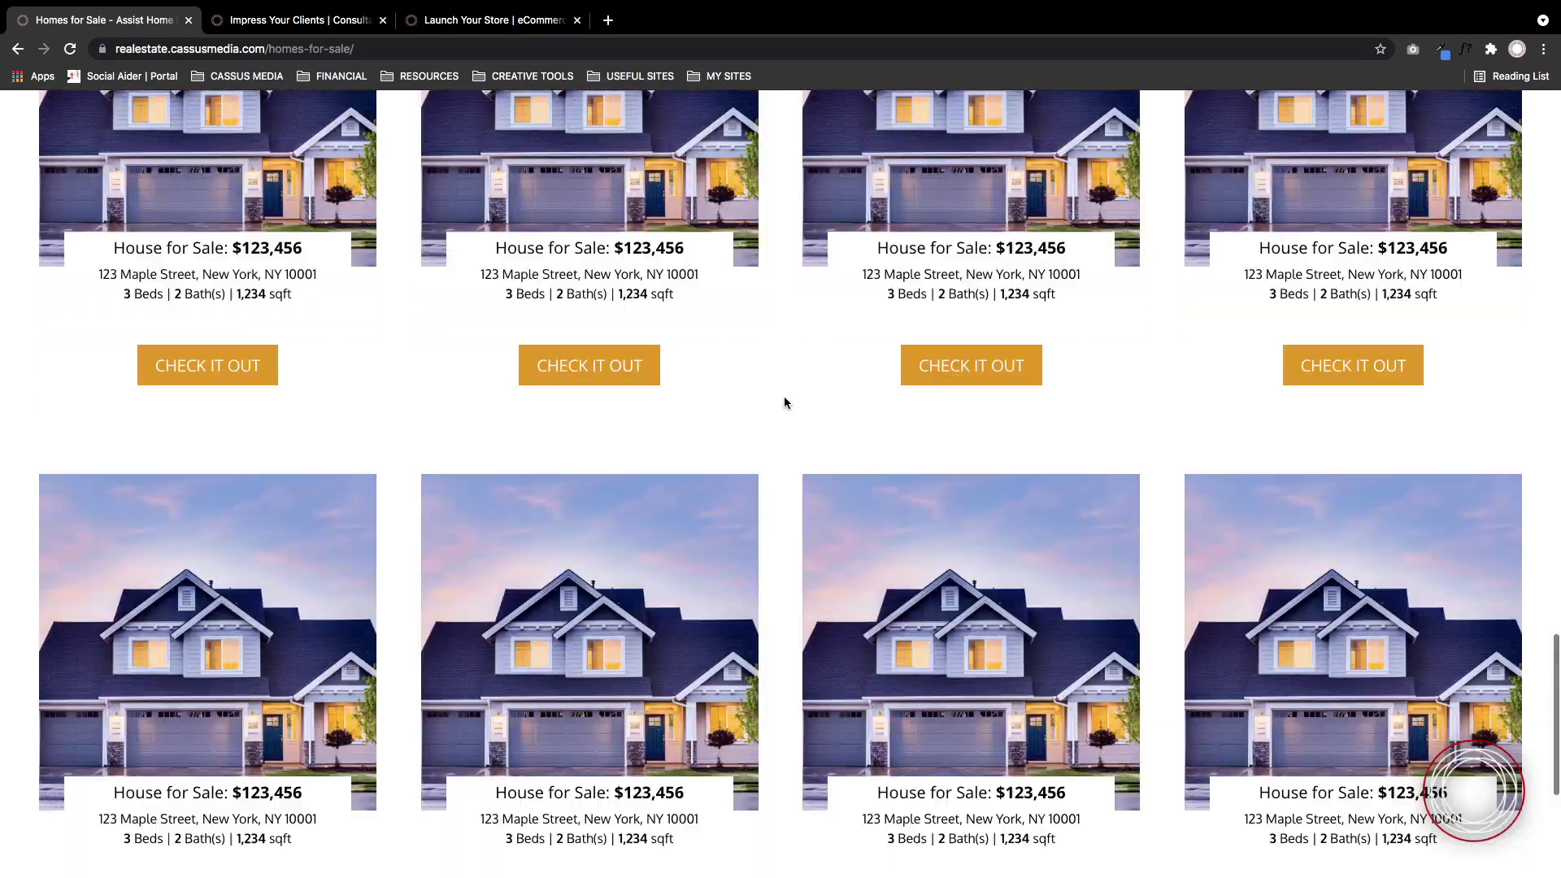
scroll(783, 396, up, 10)
scroll(785, 396, down, 3)
scroll(653, 464, down, 2)
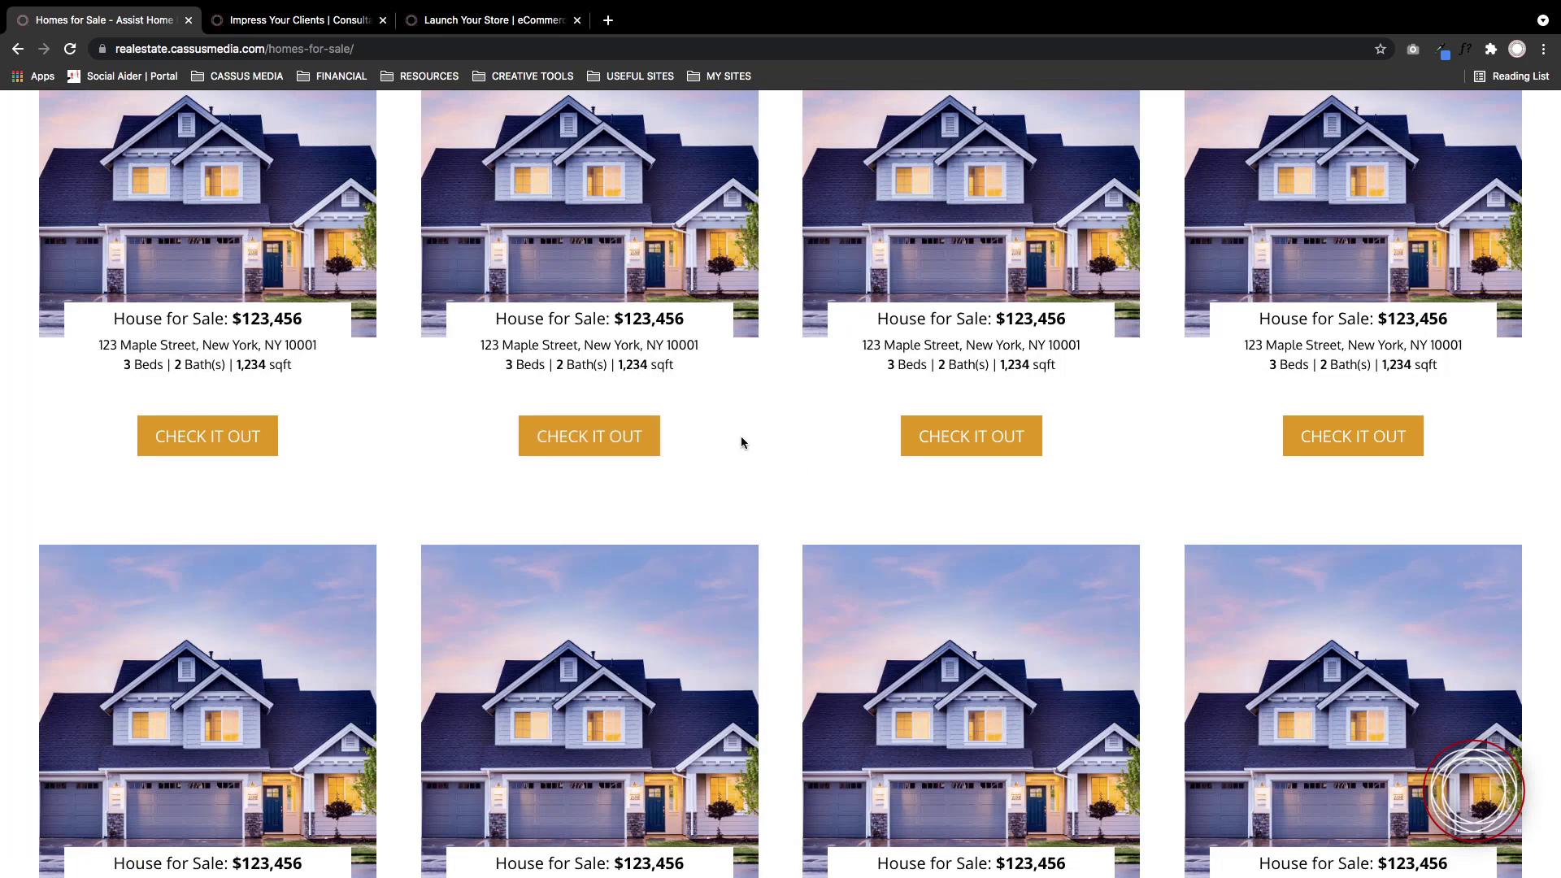
scroll(1011, 510, up, 3)
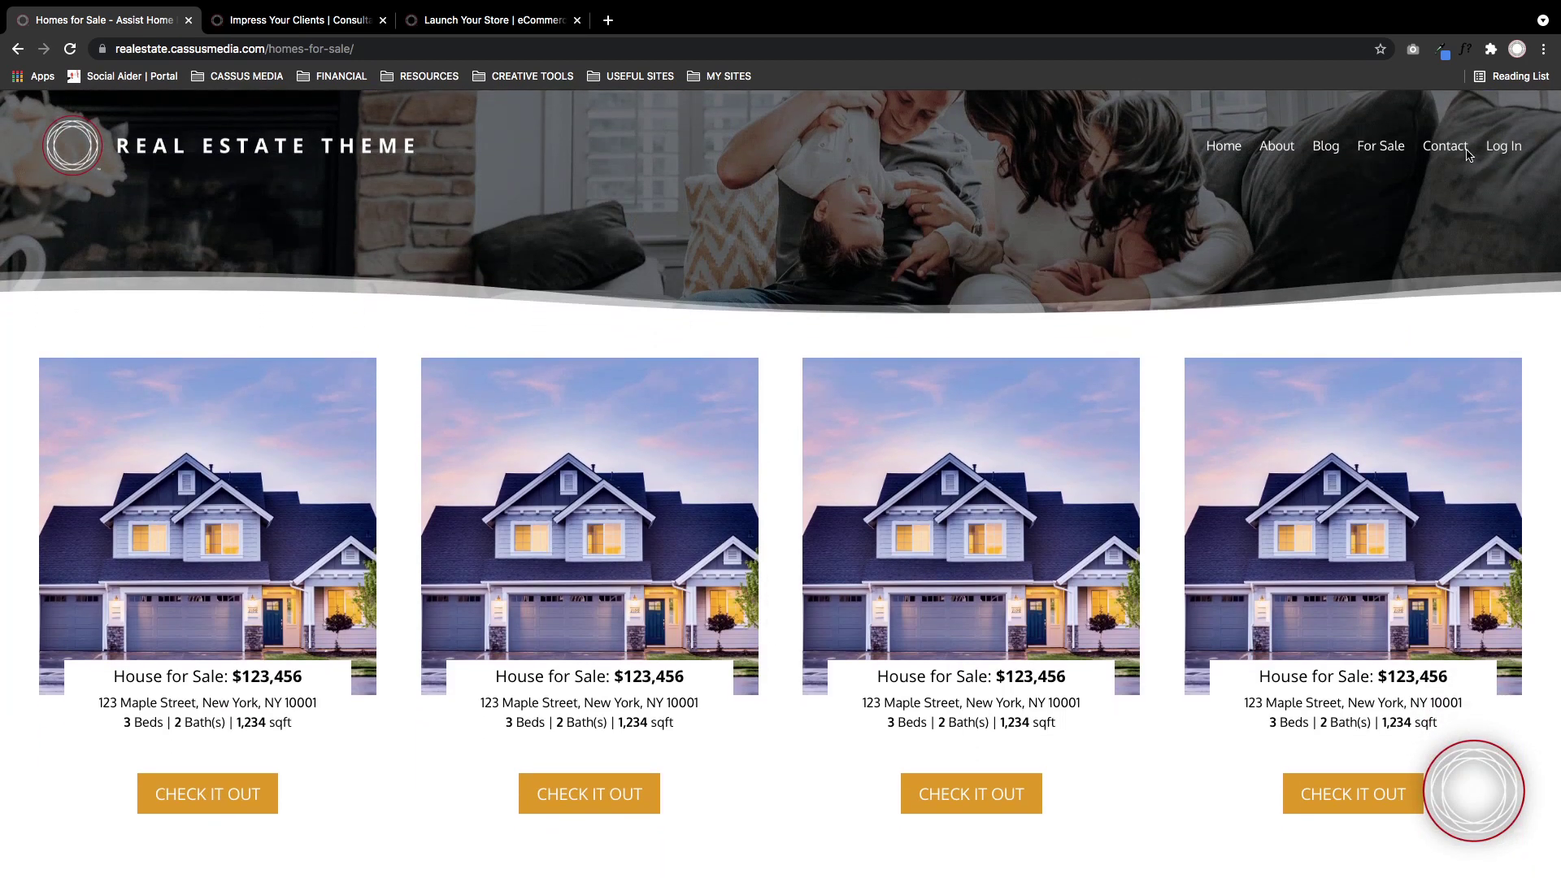
Visit the real estate Contact page, then return to the home page via the logo.
click(1445, 147)
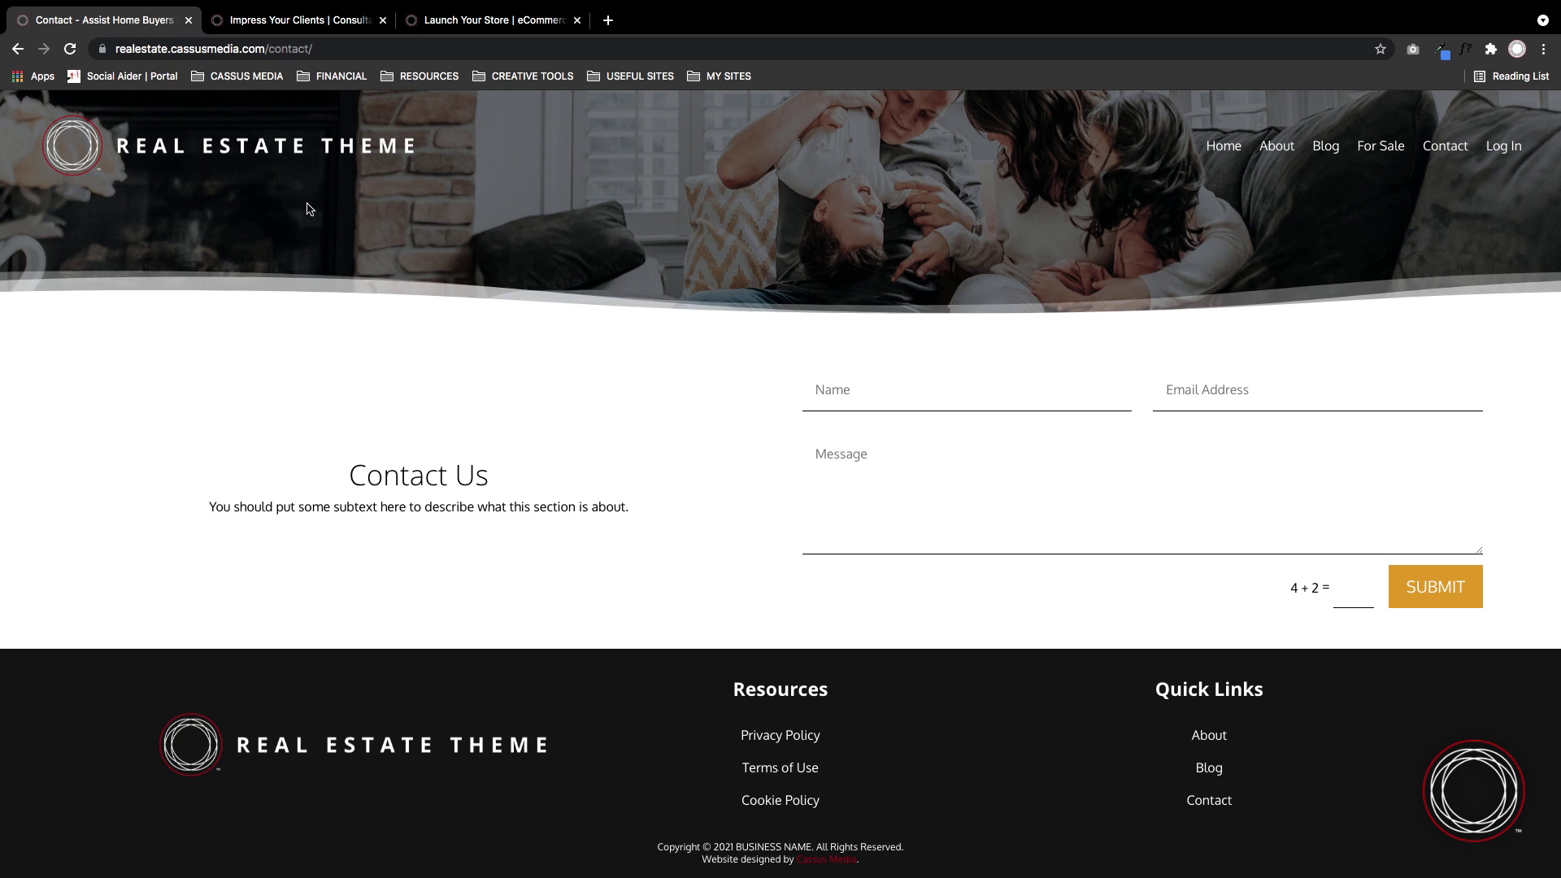
click(1222, 148)
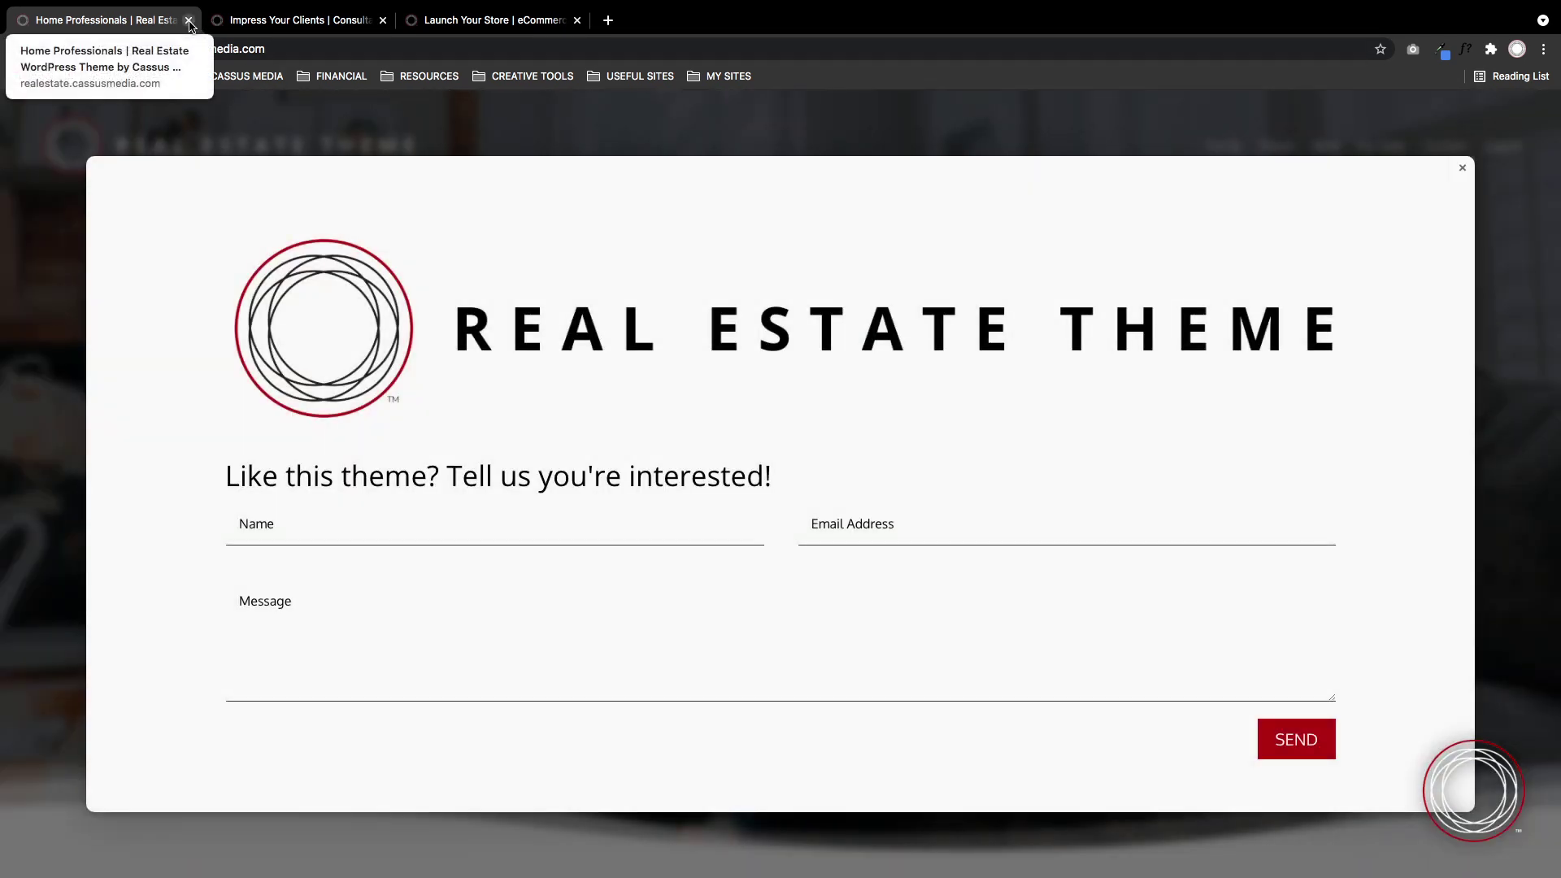
Close the real estate theme tab, revealing the Consultant theme homepage.
click(187, 21)
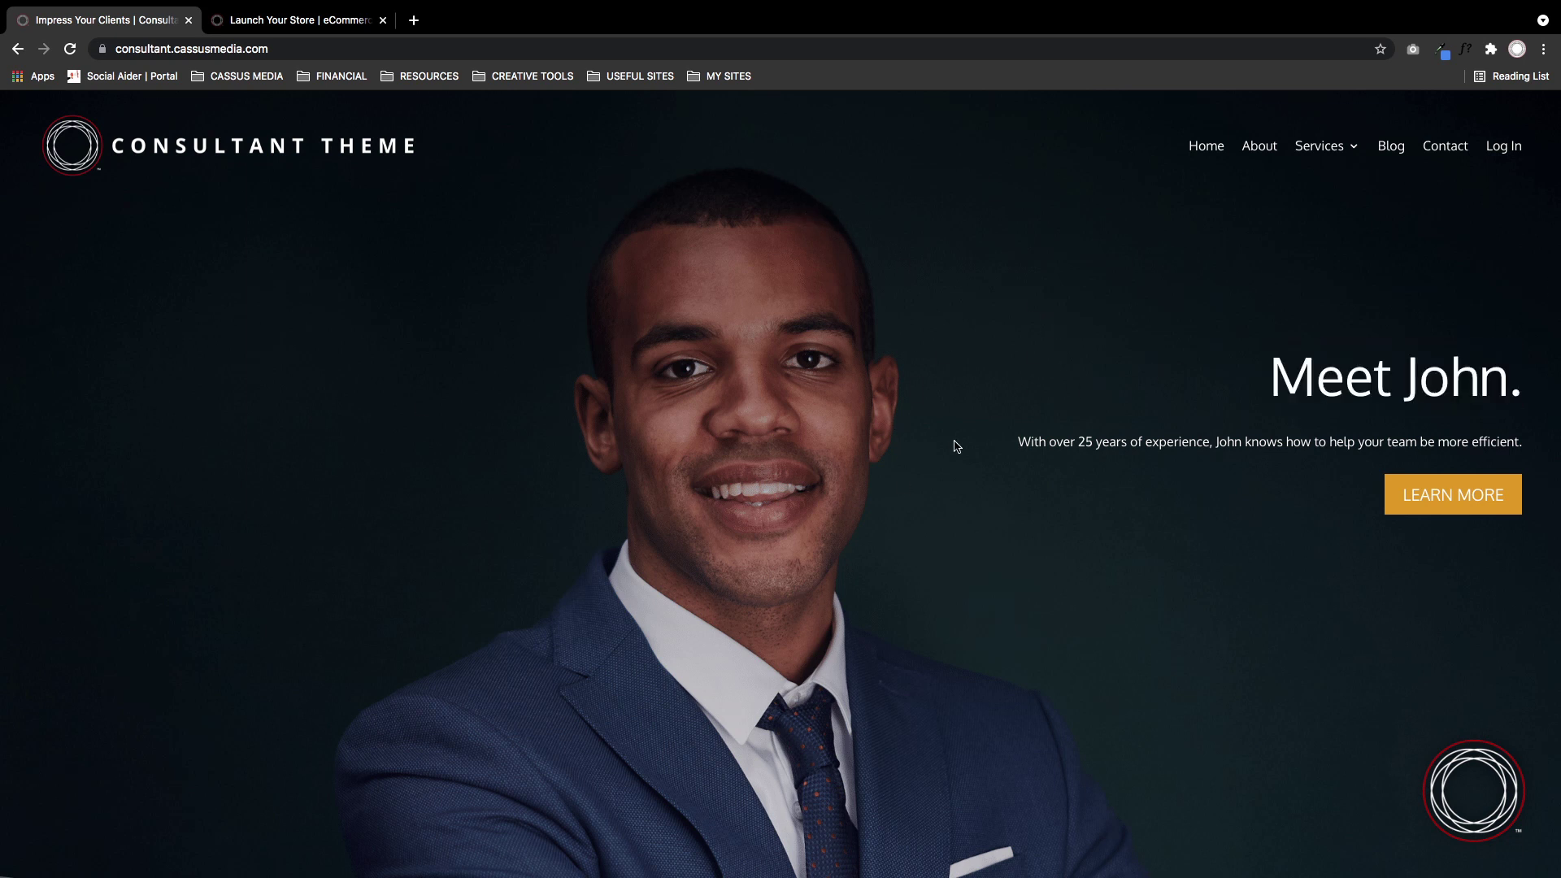
scroll(753, 244, down, 2)
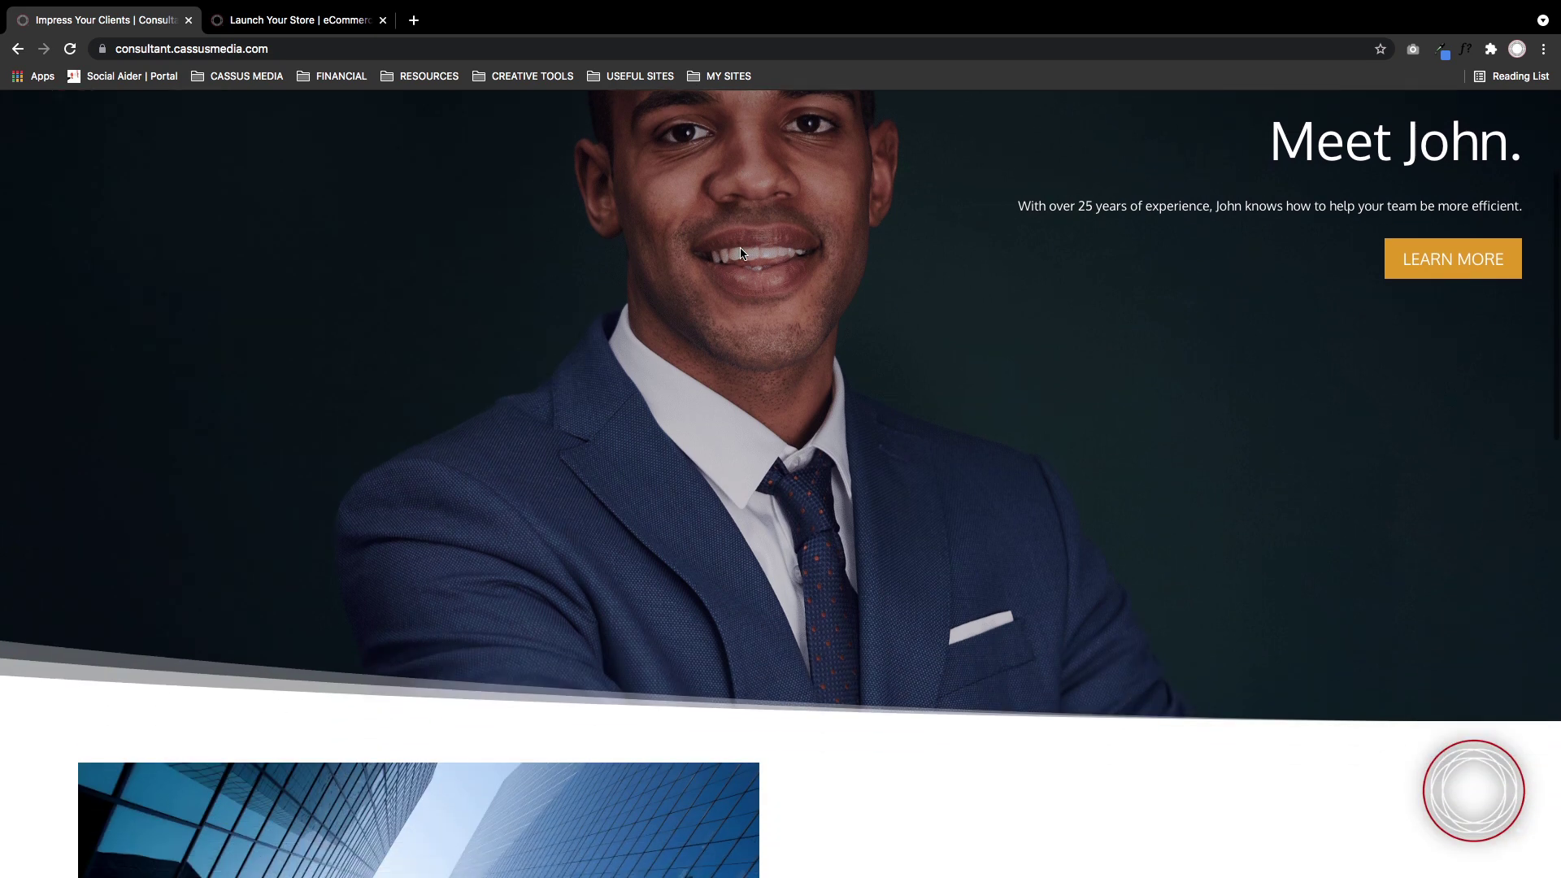
scroll(741, 252, down, 2)
scroll(740, 247, down, 2)
scroll(477, 286, down, 2)
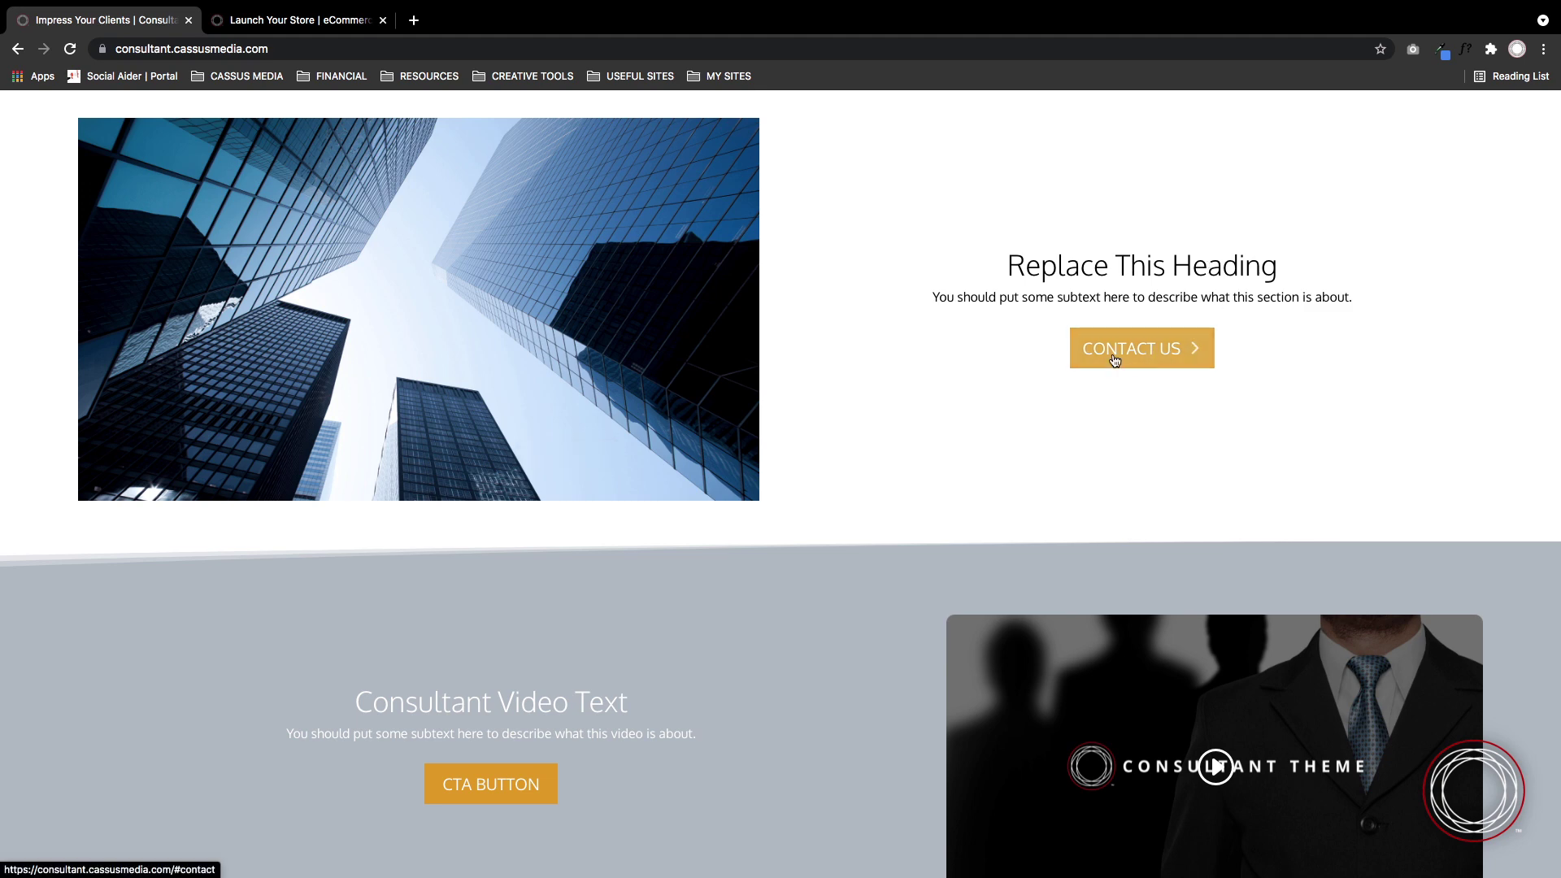
scroll(870, 362, up, 5)
scroll(895, 358, up, 2)
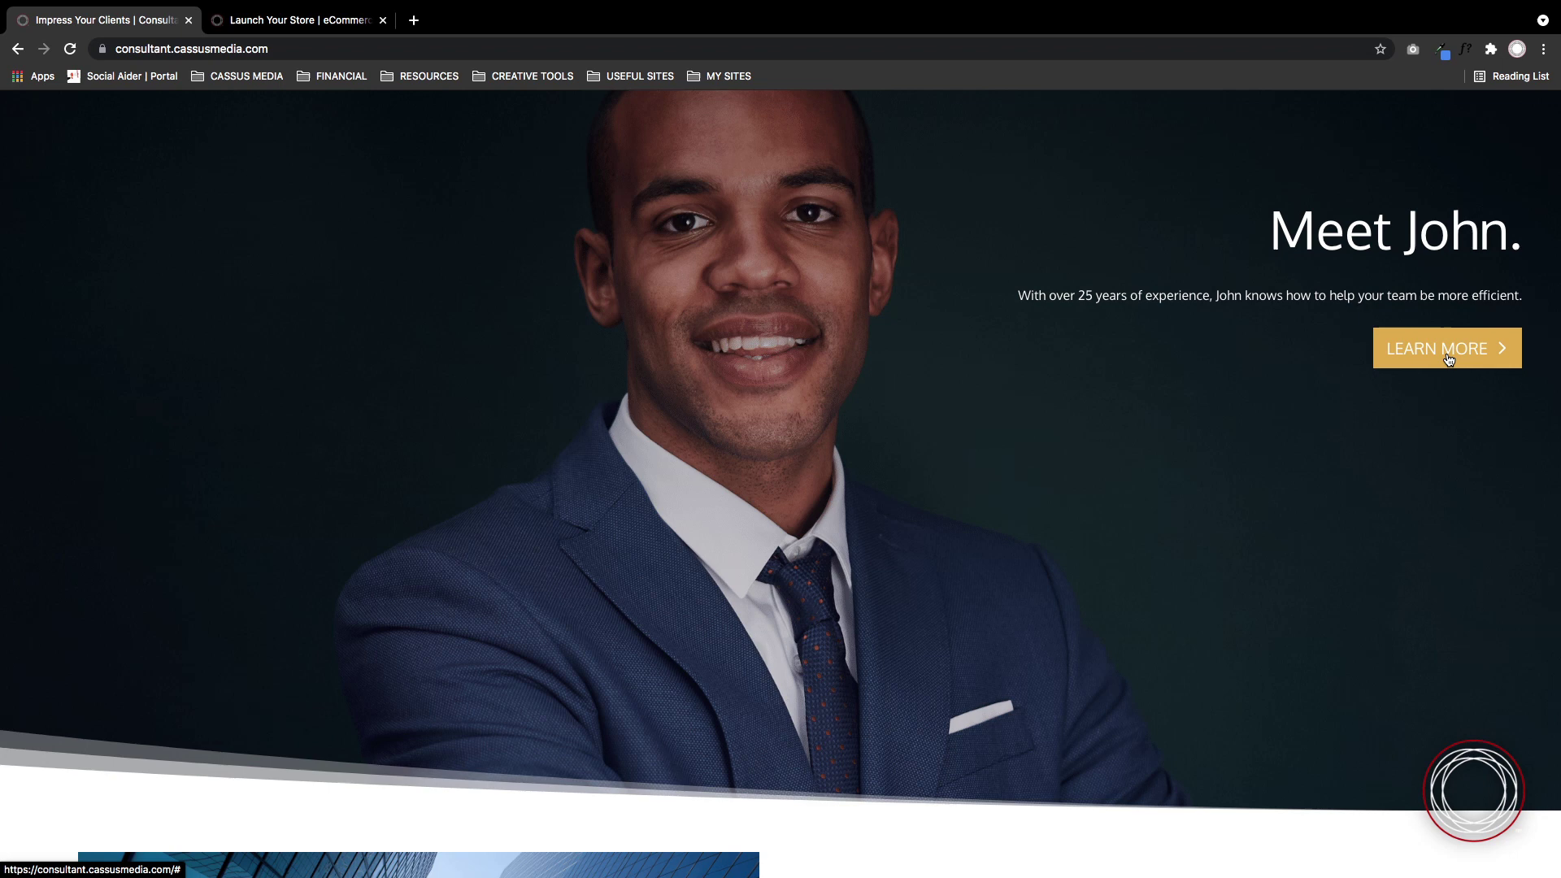
scroll(1304, 403, down, 1)
scroll(1302, 402, down, 6)
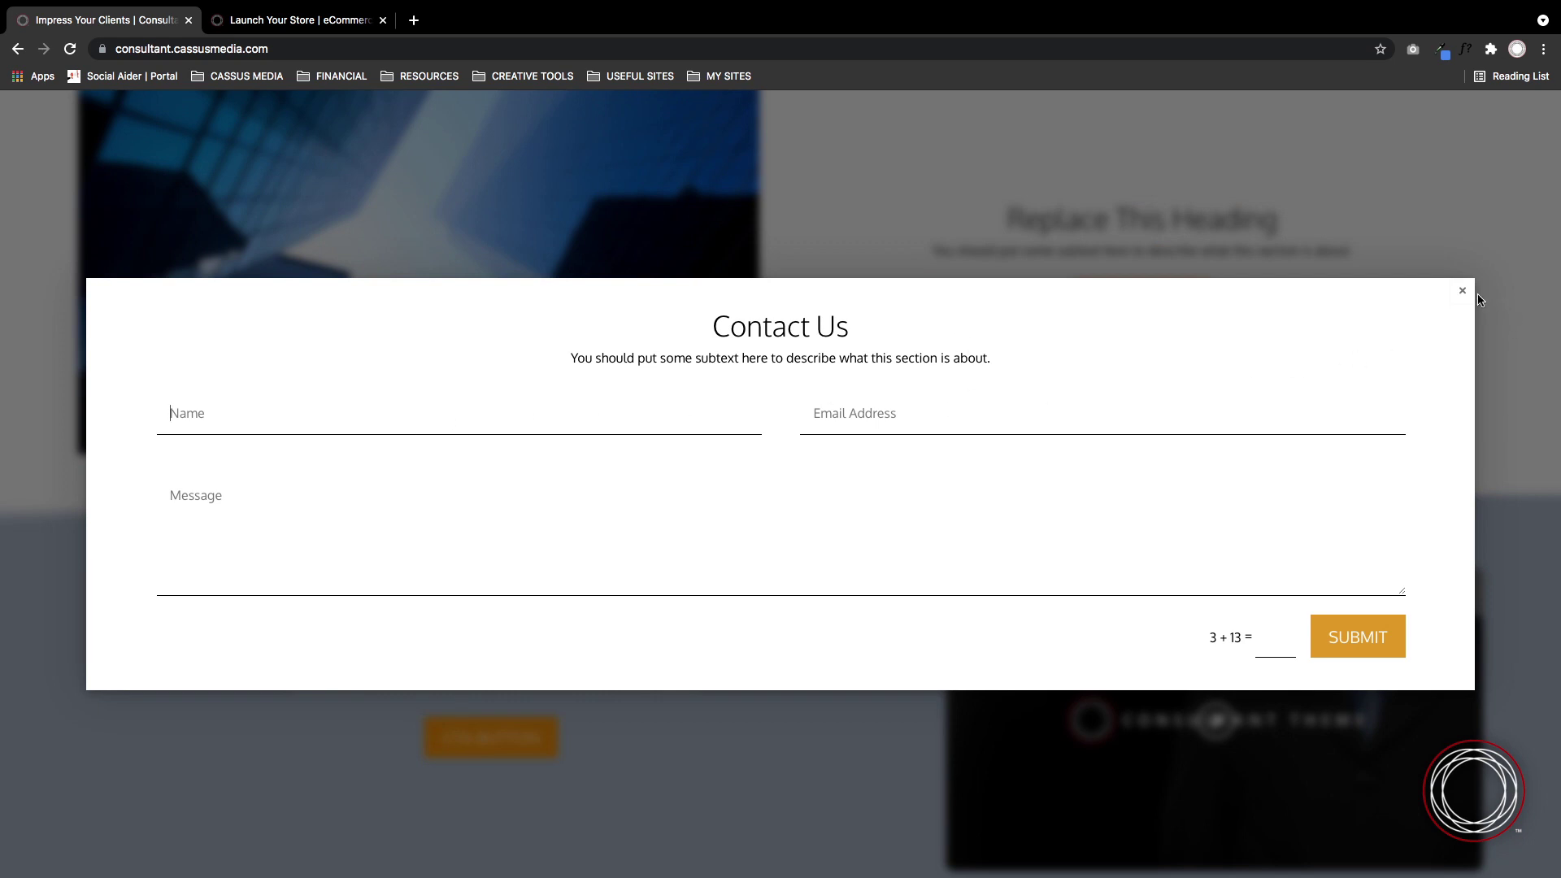
Dismiss the Contact Us modal on the Consultant homepage.
click(1461, 291)
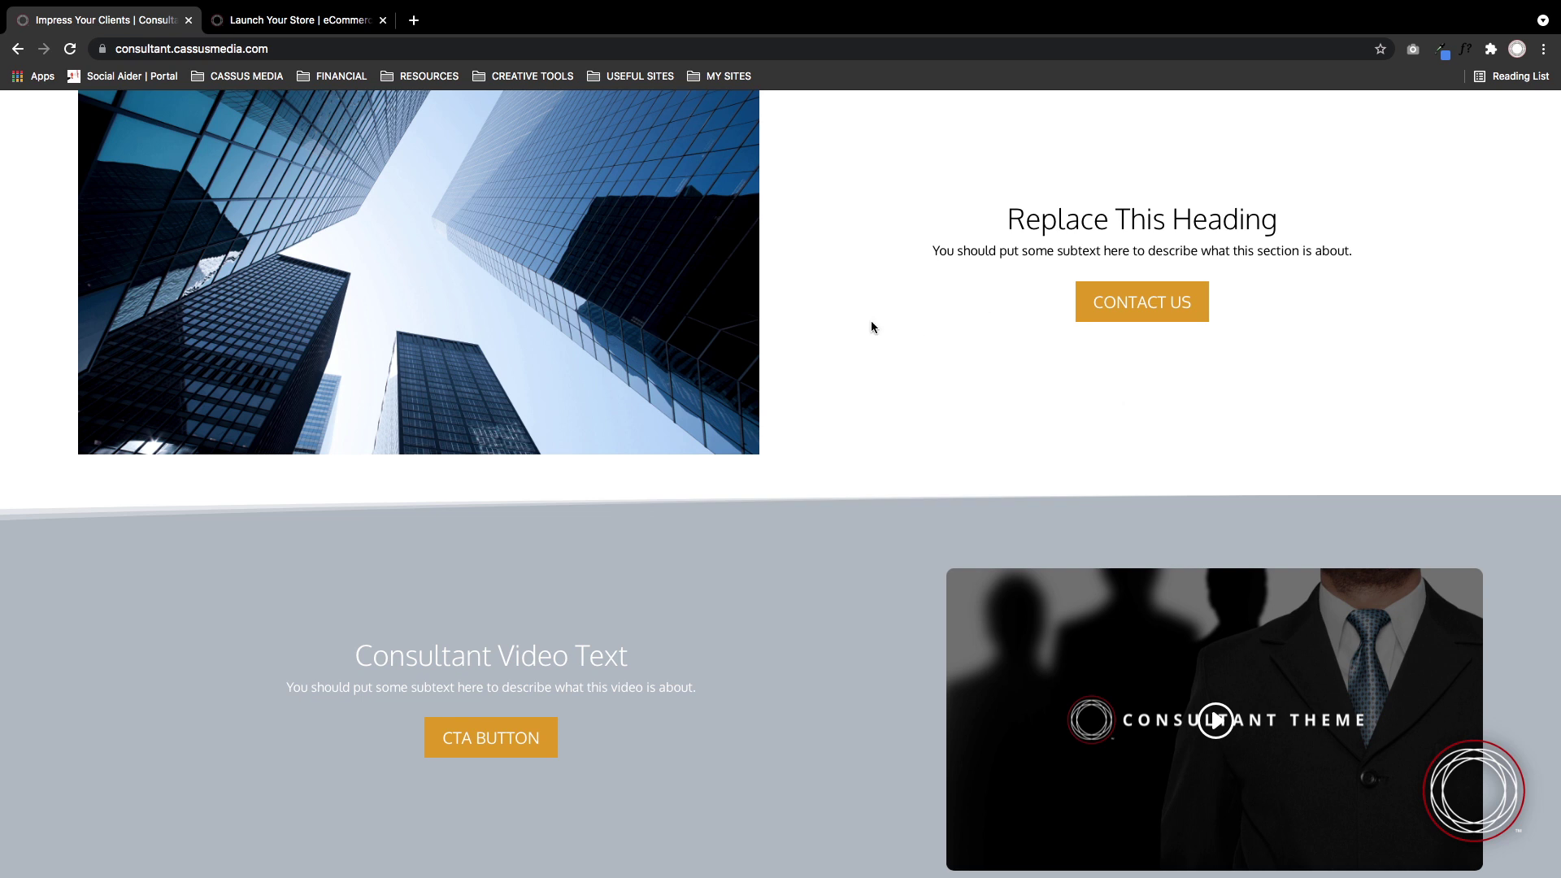
scroll(870, 327, down, 5)
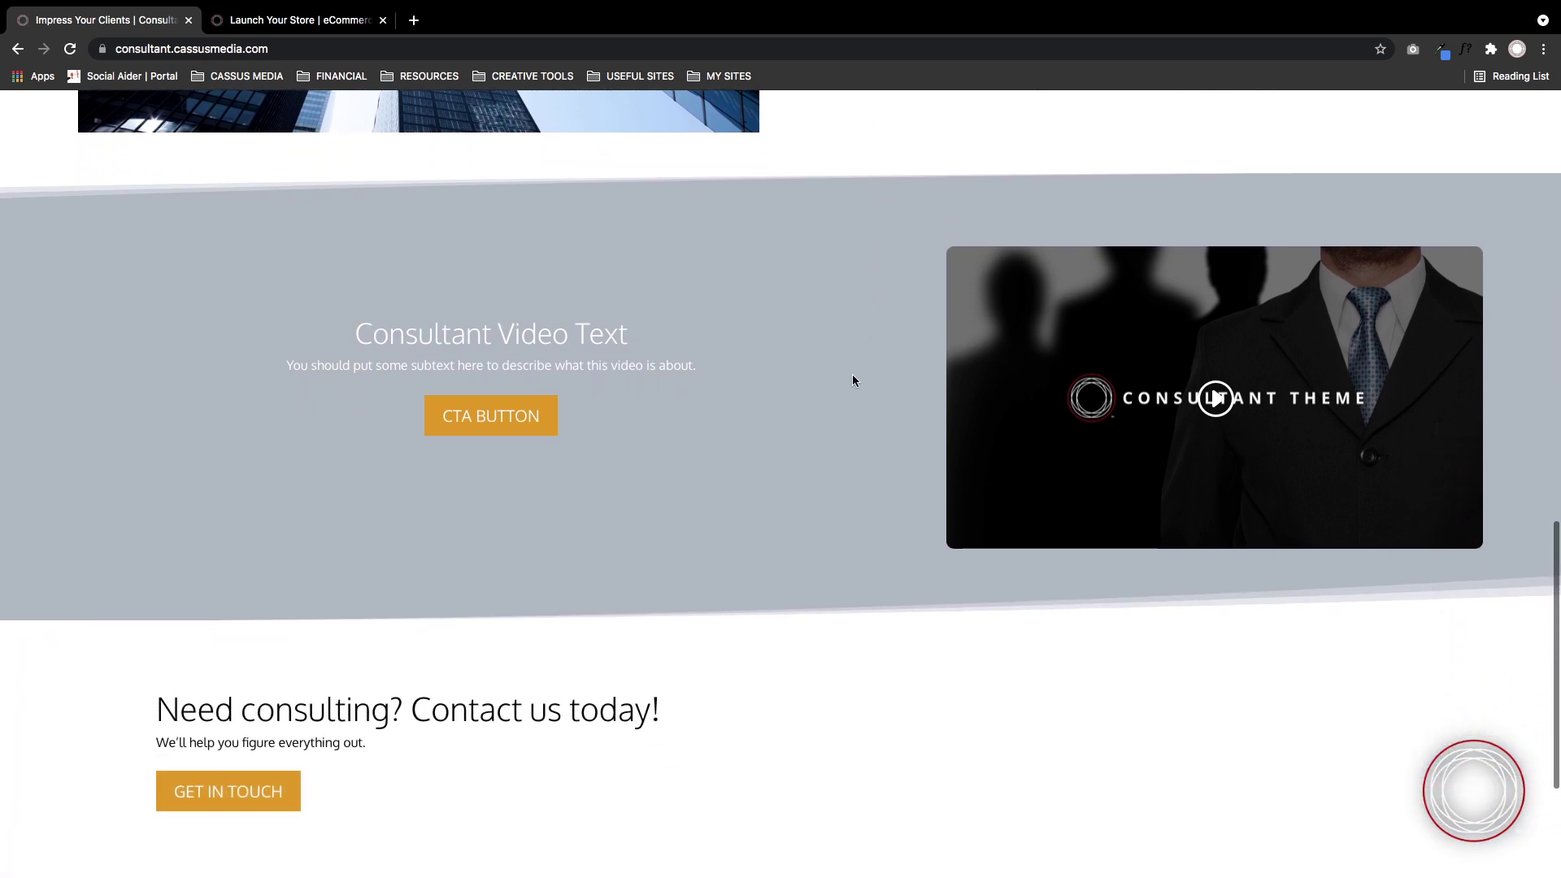
Select and clear the video section's heading, then play the Consultant Theme promo video fullscreen.
drag(335, 340, 690, 362)
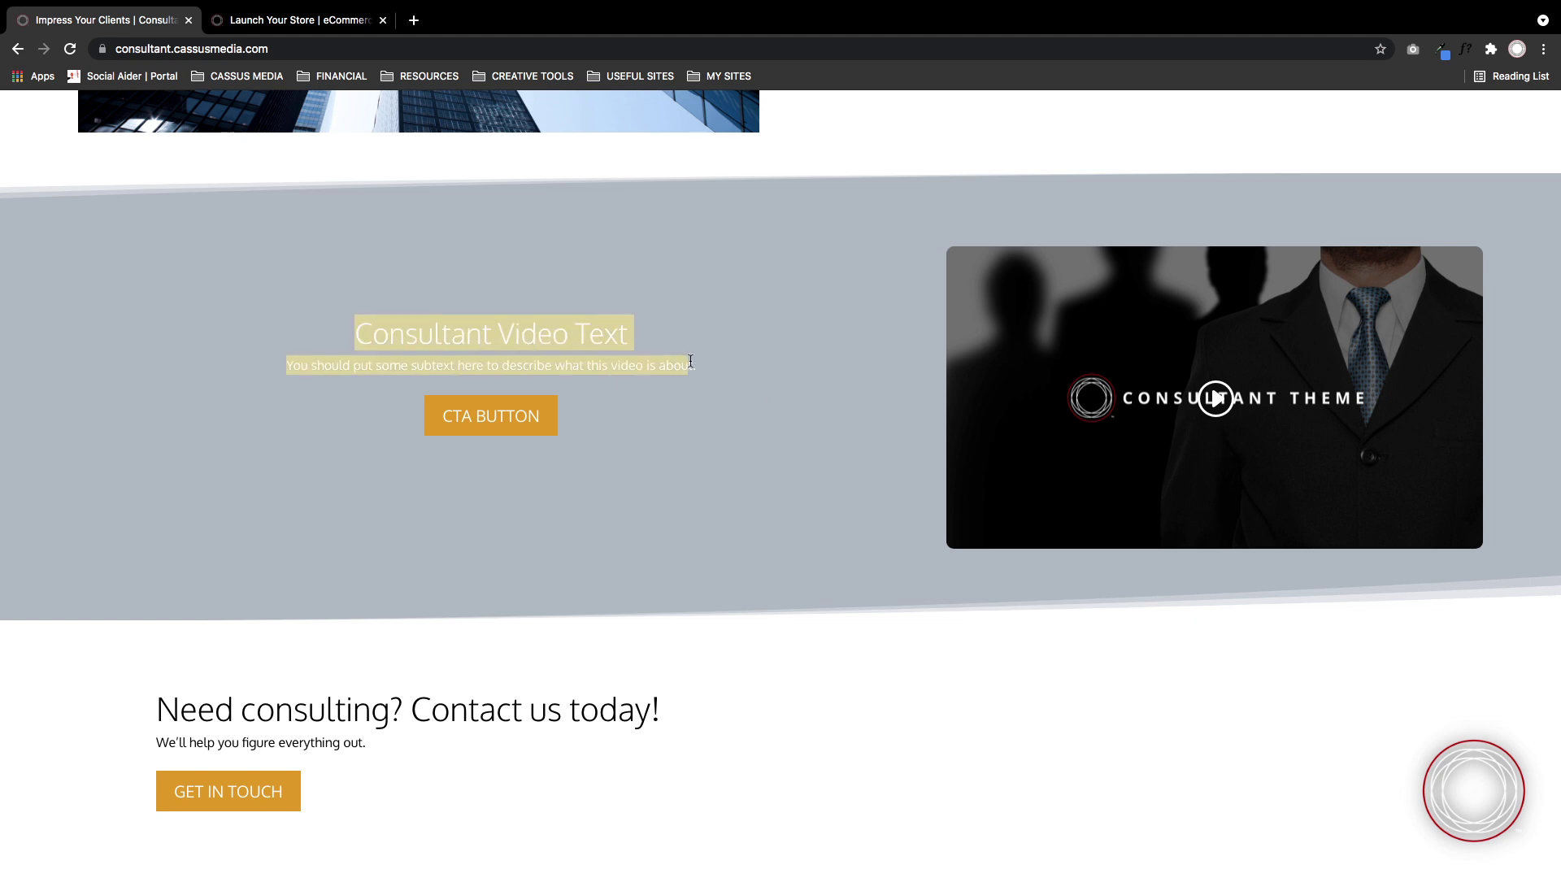
click(705, 373)
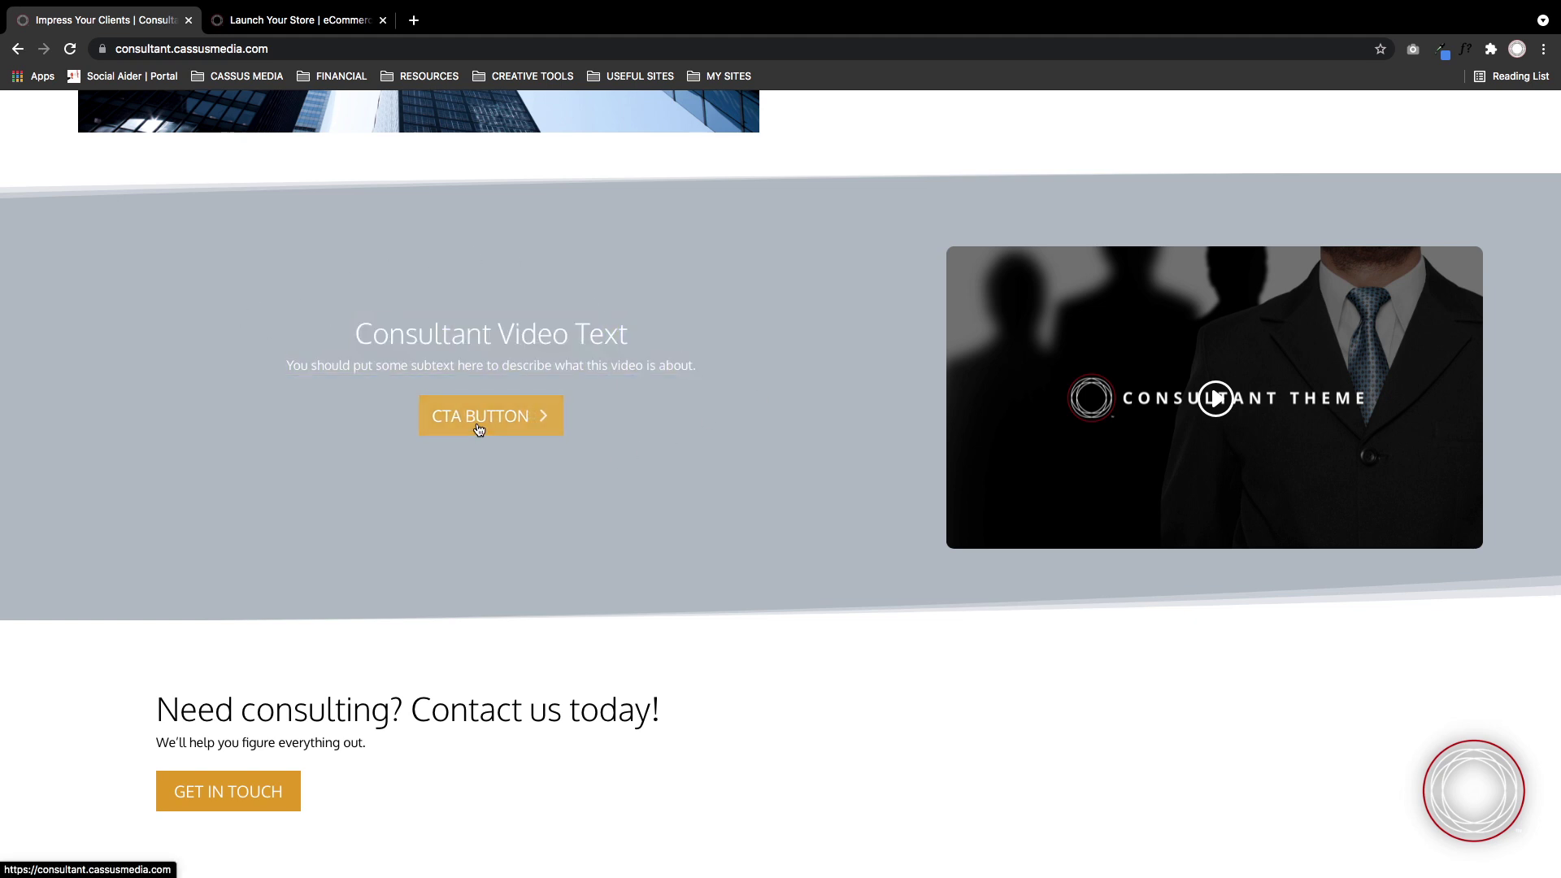
click(1219, 397)
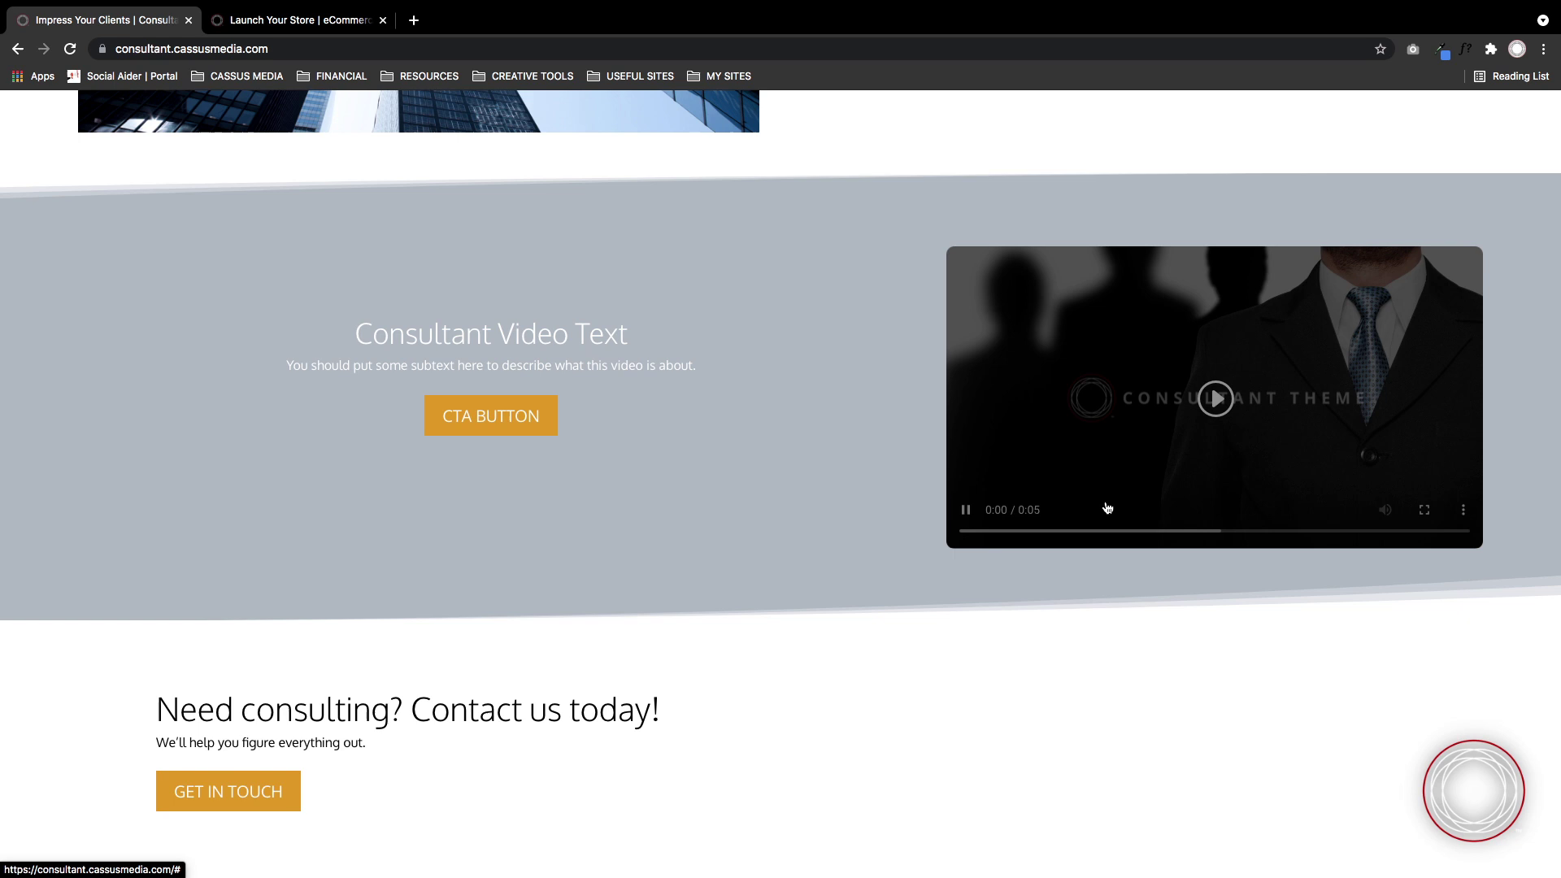
double_click(1366, 455)
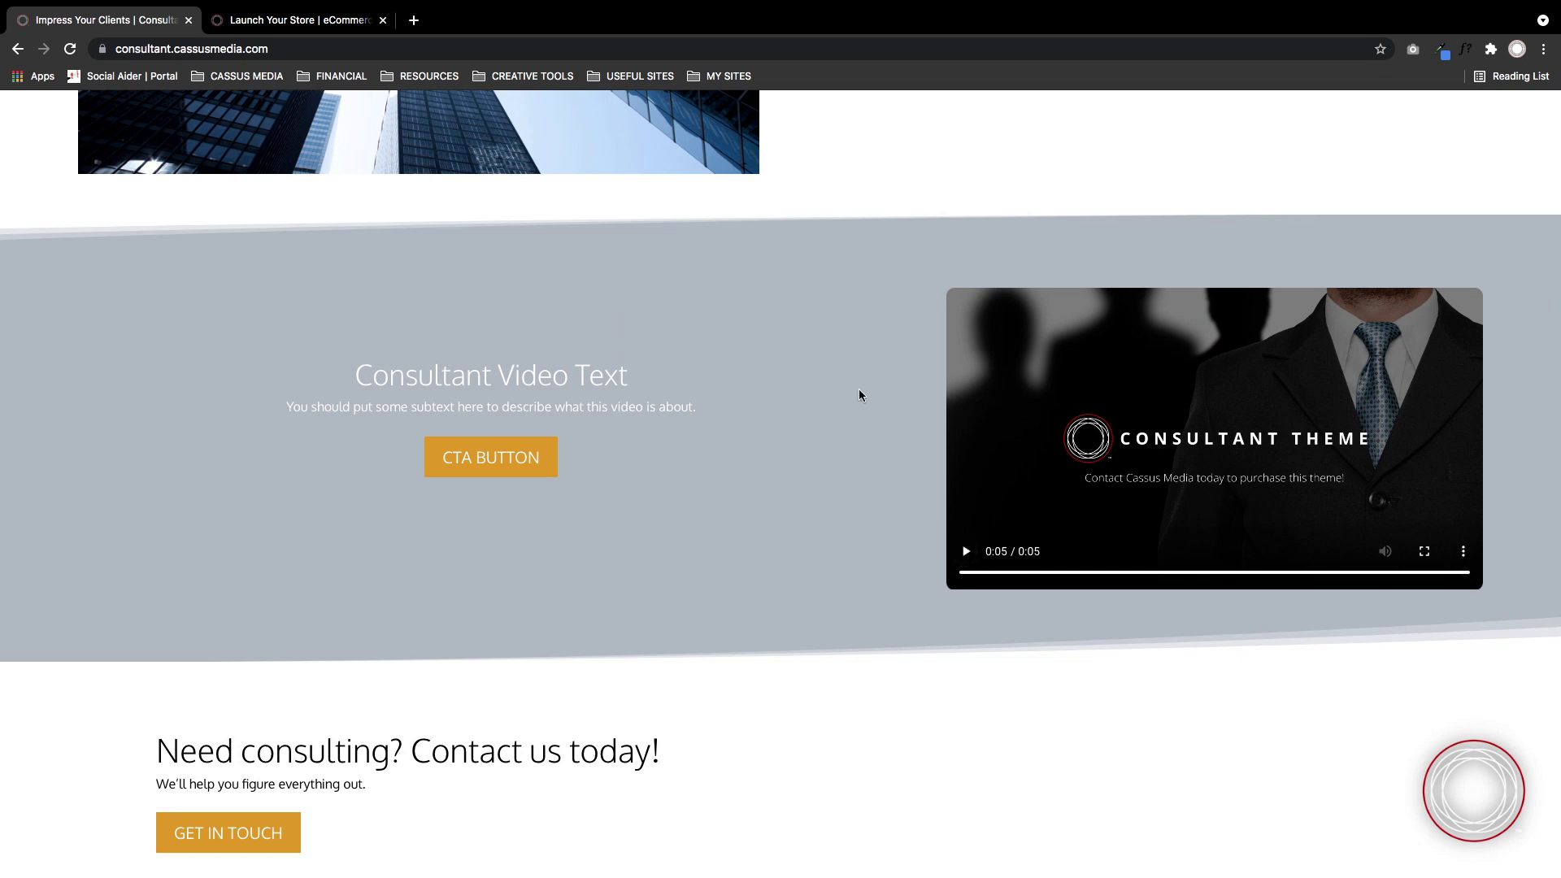
scroll(760, 447, down, 3)
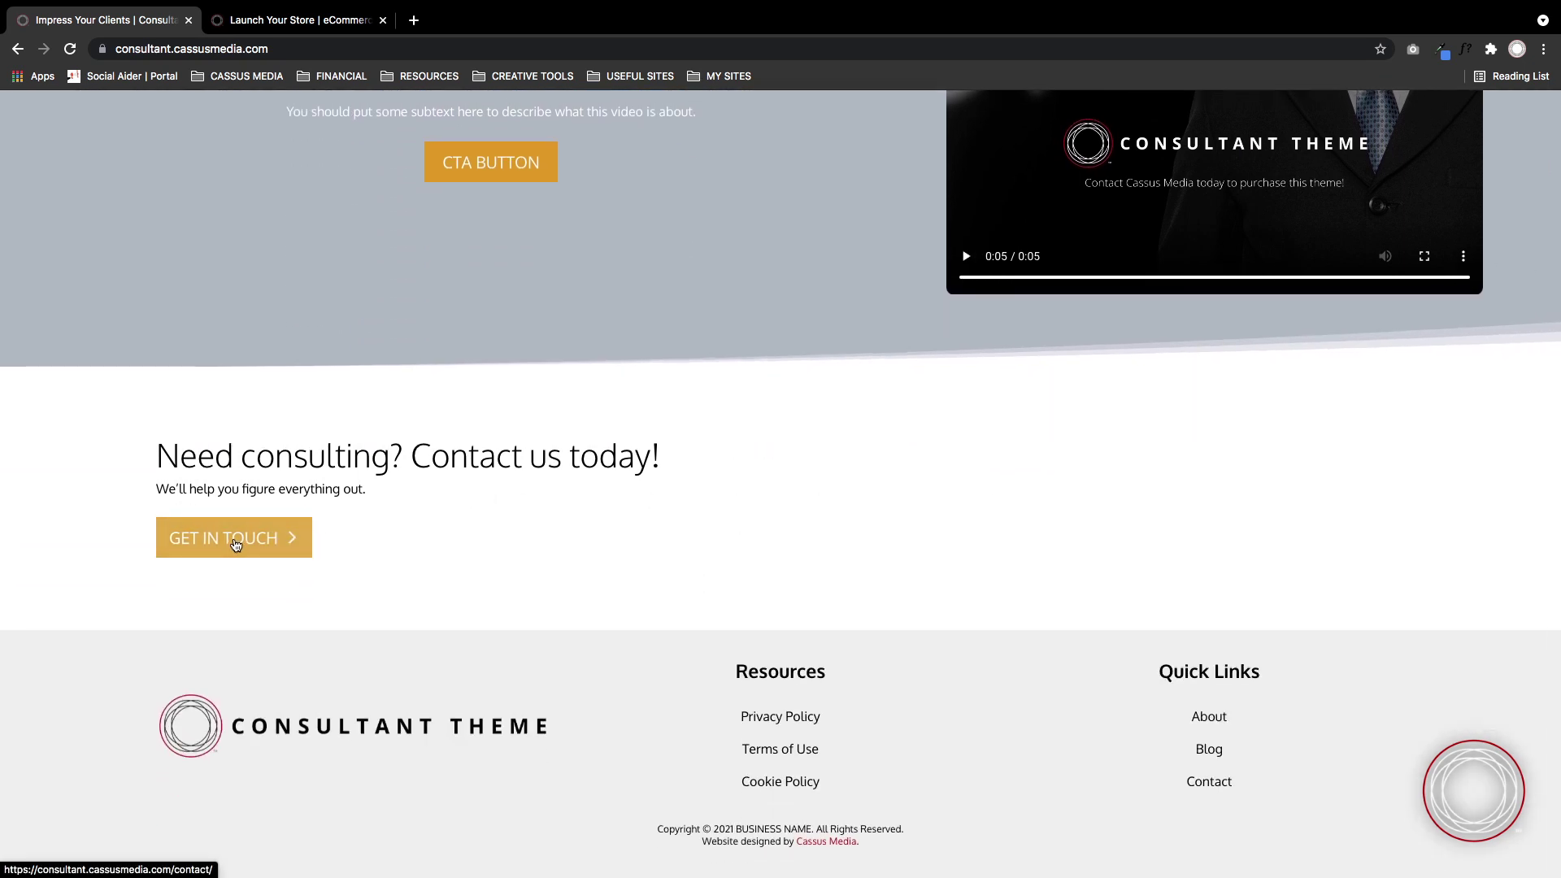
Go to the Contact page via GET IN TOUCH, then to the consultant About page.
click(235, 545)
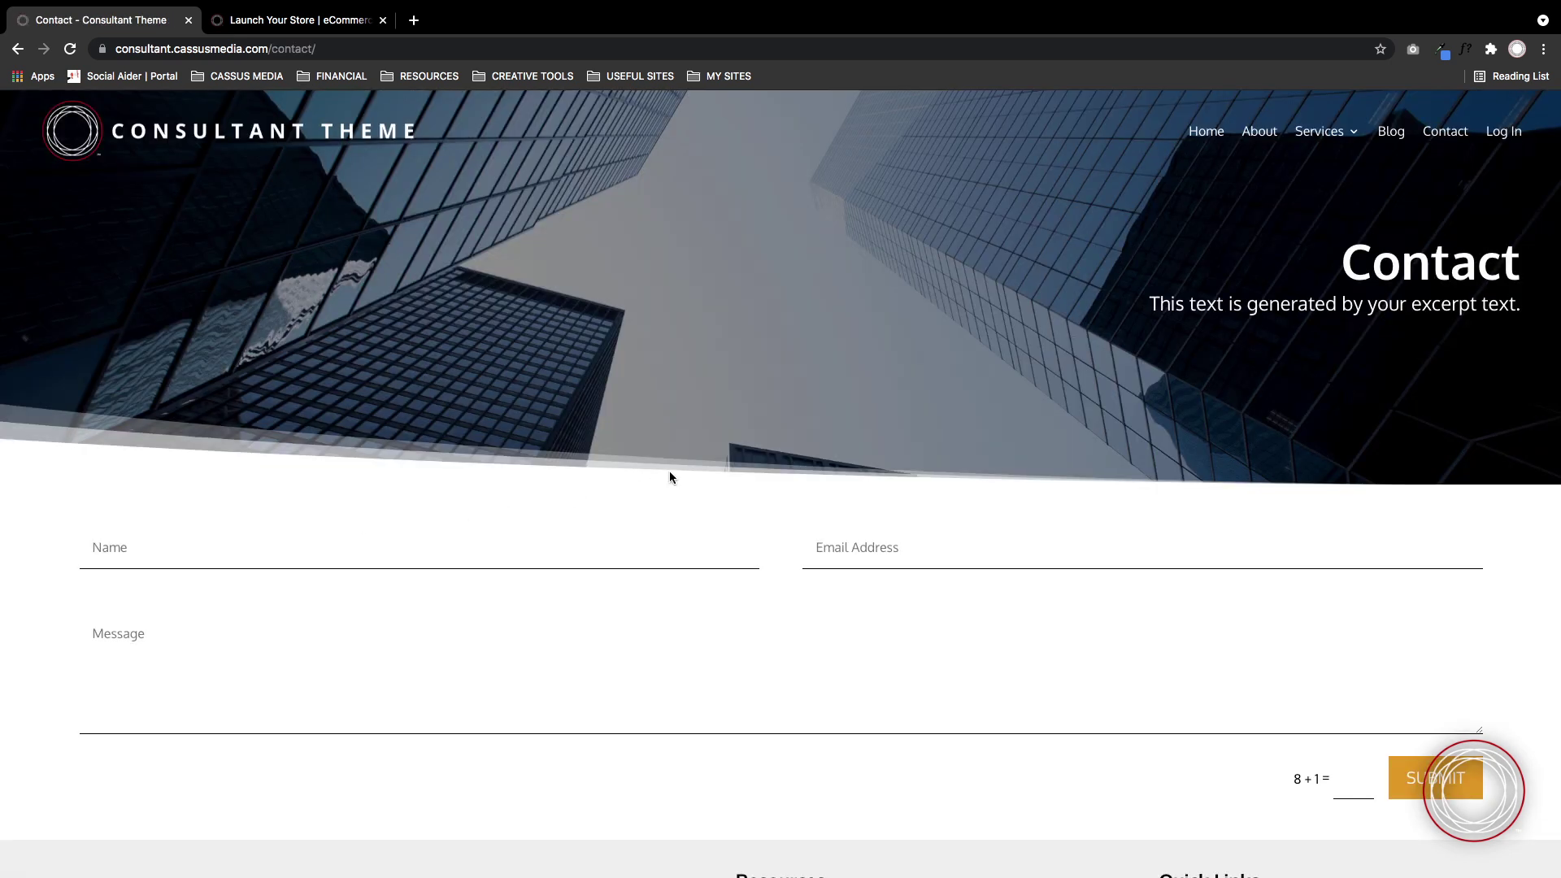
scroll(875, 283, down, 3)
scroll(885, 516, up, 3)
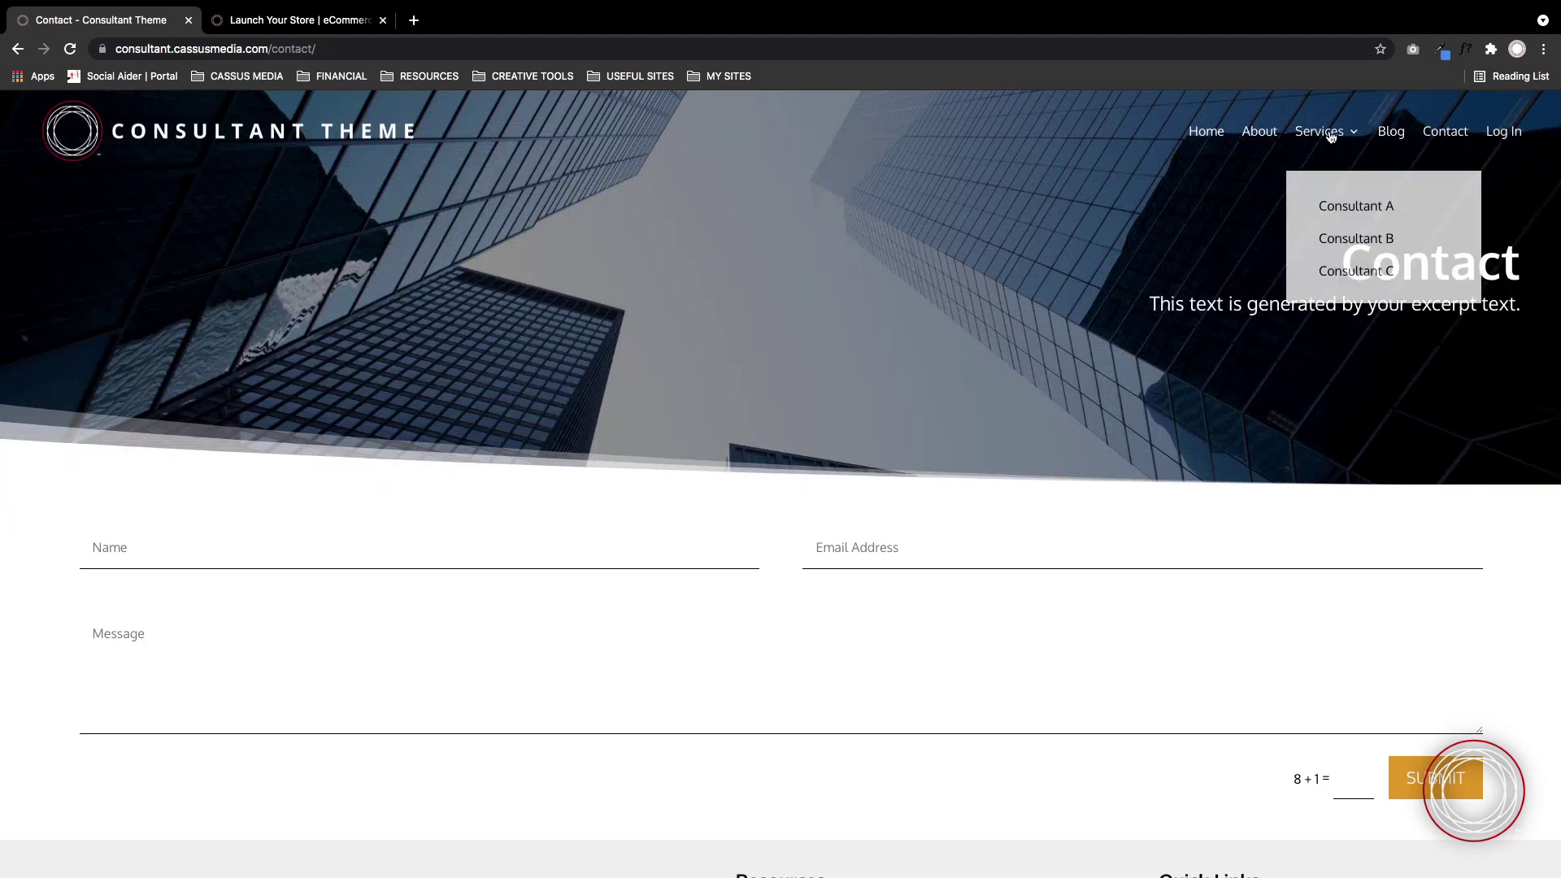
click(1259, 130)
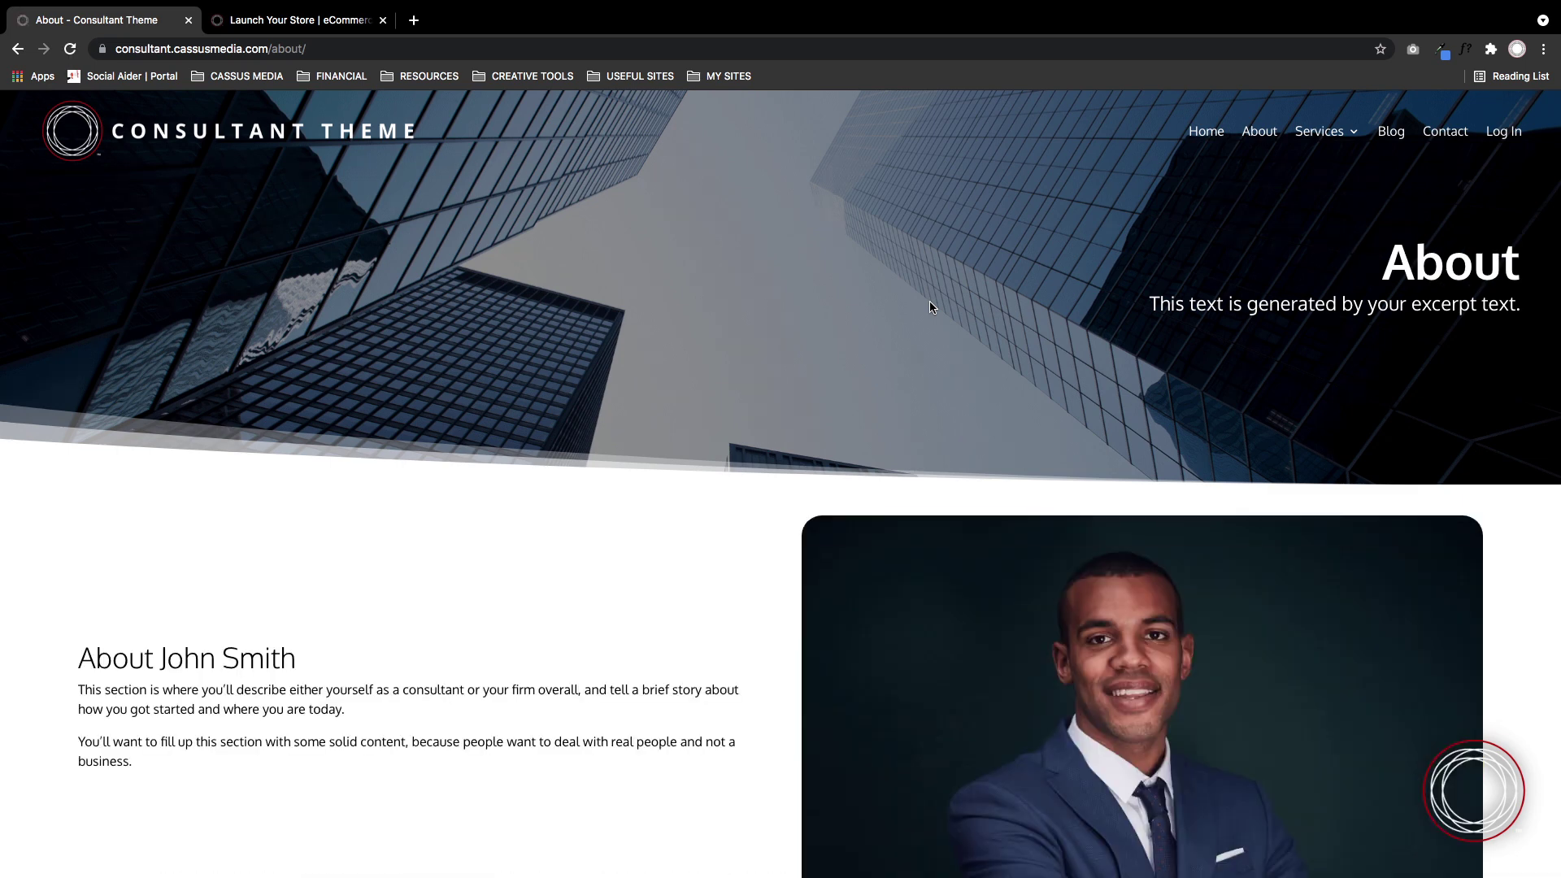
scroll(430, 433, down, 2)
scroll(579, 439, down, 3)
scroll(572, 434, down, 1)
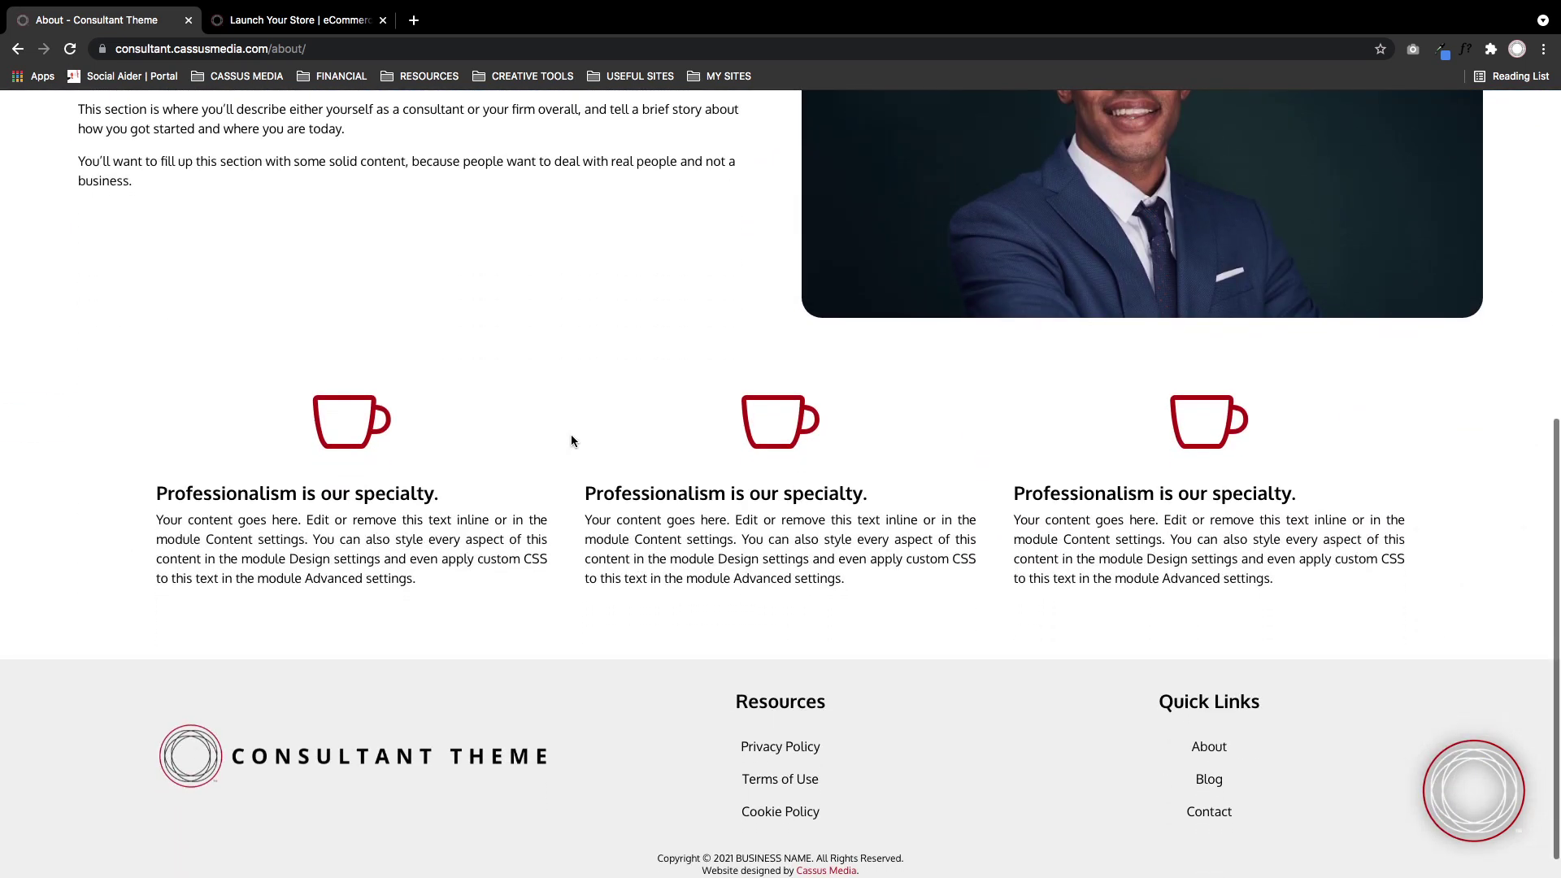
drag(1300, 558, 406, 435)
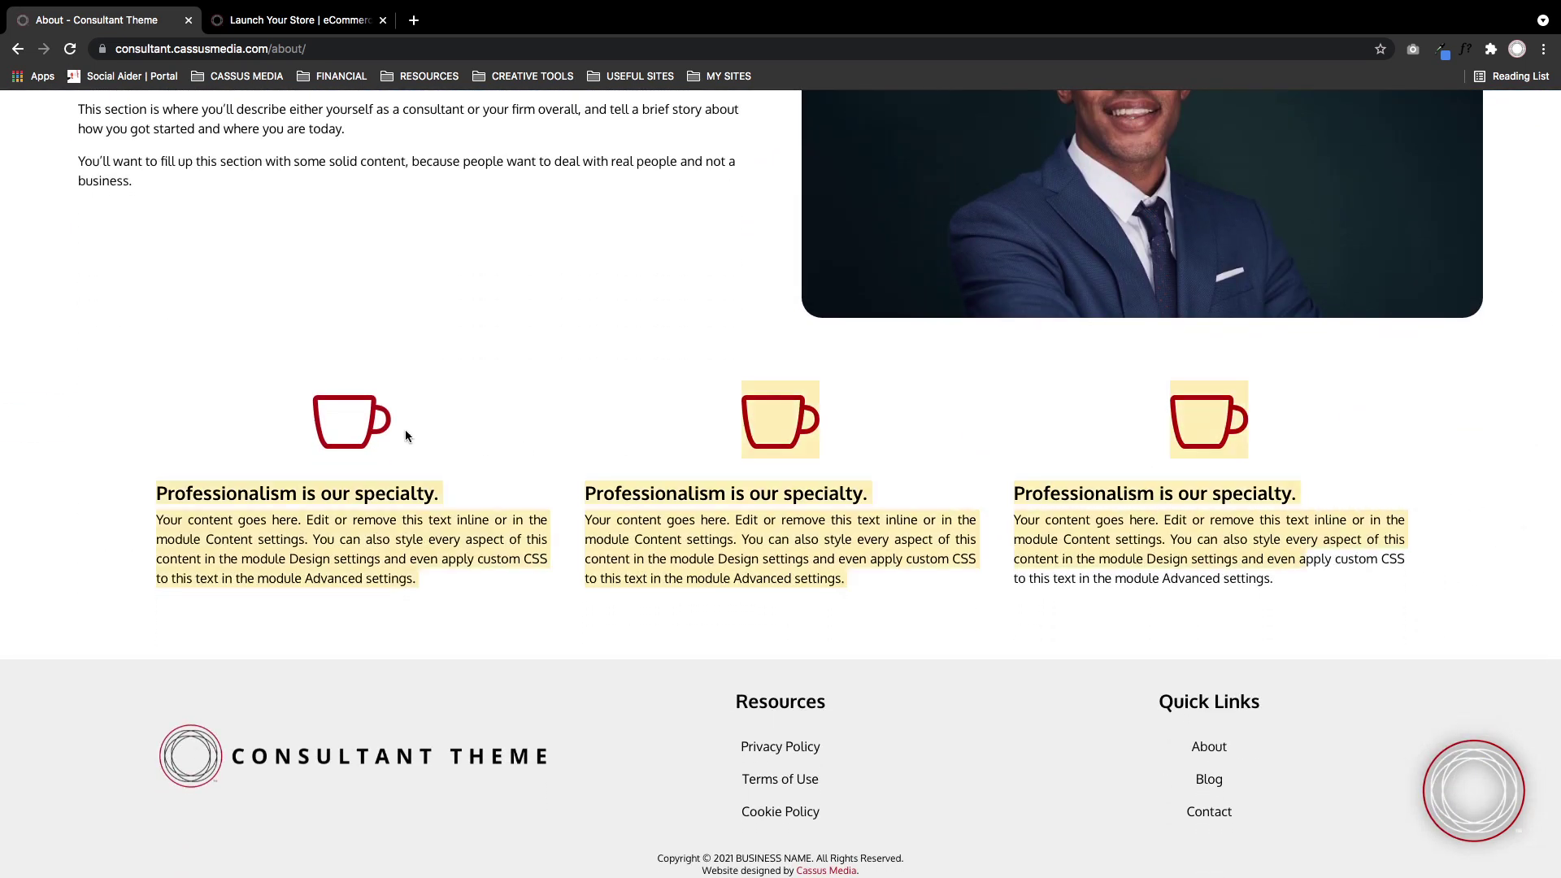
click(508, 366)
scroll(573, 369, up, 5)
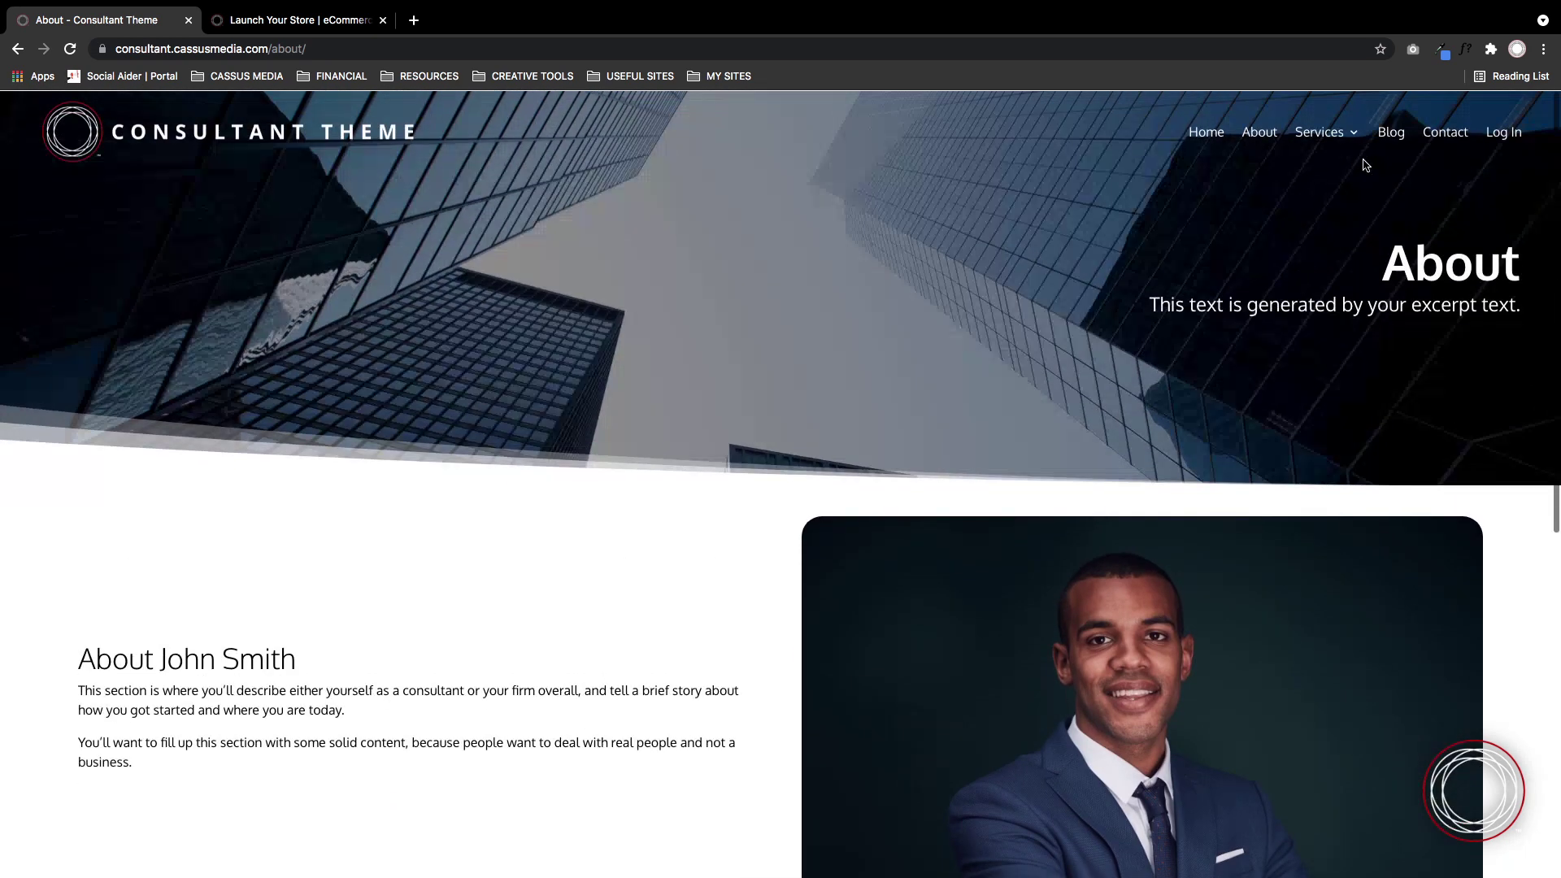
Open the Consultant A services page and dismiss the 'Like this theme?' popup.
click(1353, 217)
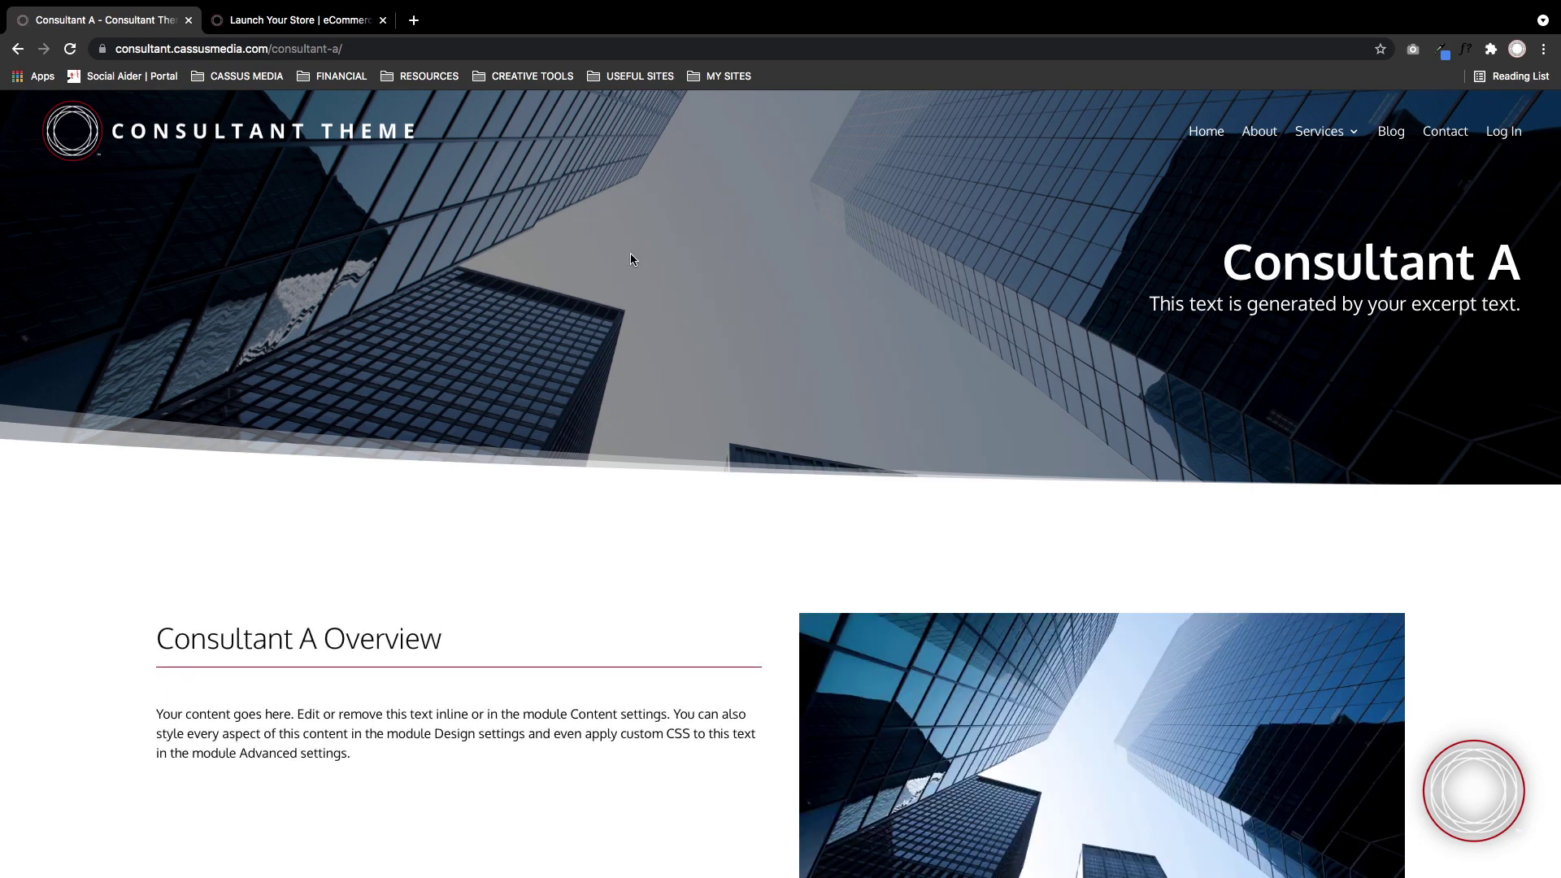
scroll(631, 252, down, 5)
scroll(633, 250, down, 1)
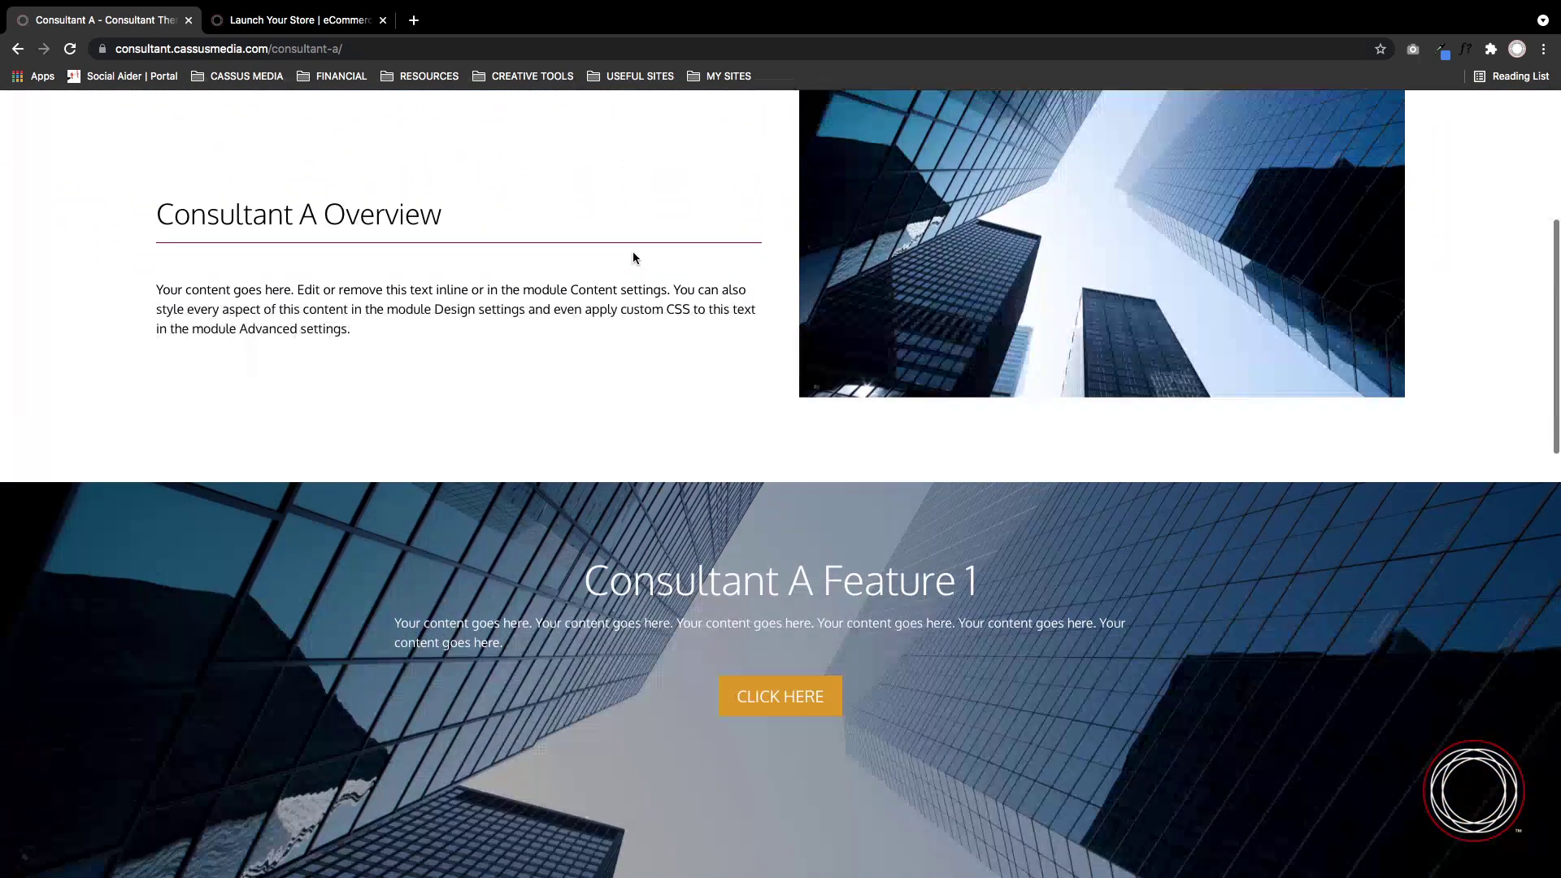
scroll(633, 252, up, 5)
scroll(632, 252, down, 2)
scroll(633, 252, down, 1)
scroll(633, 251, down, 1)
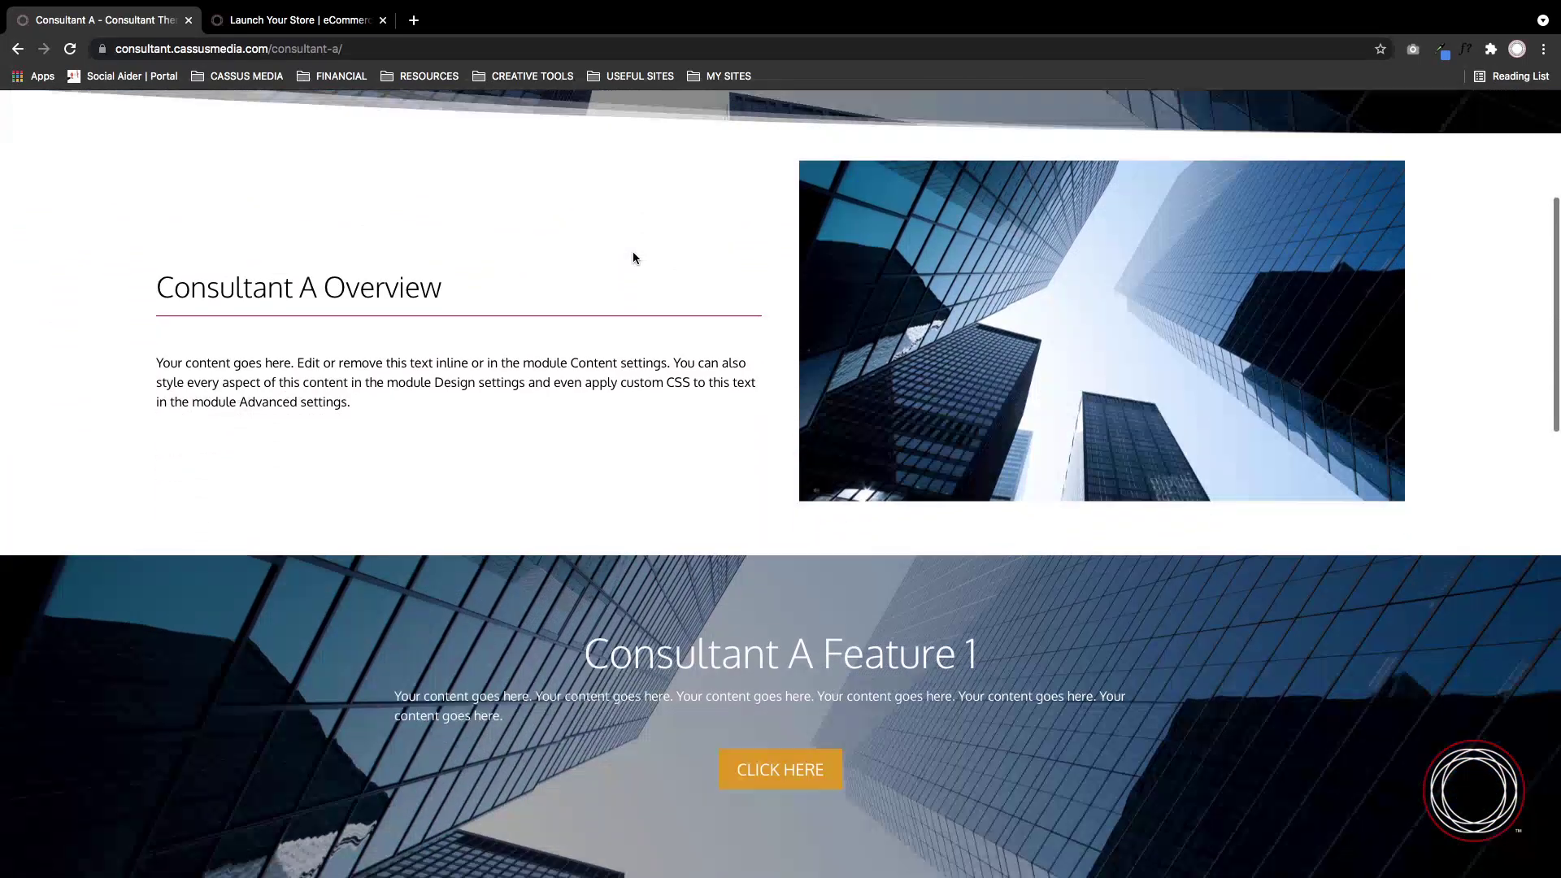
scroll(633, 251, down, 2)
scroll(633, 251, down, 1)
scroll(633, 256, down, 3)
scroll(633, 257, down, 3)
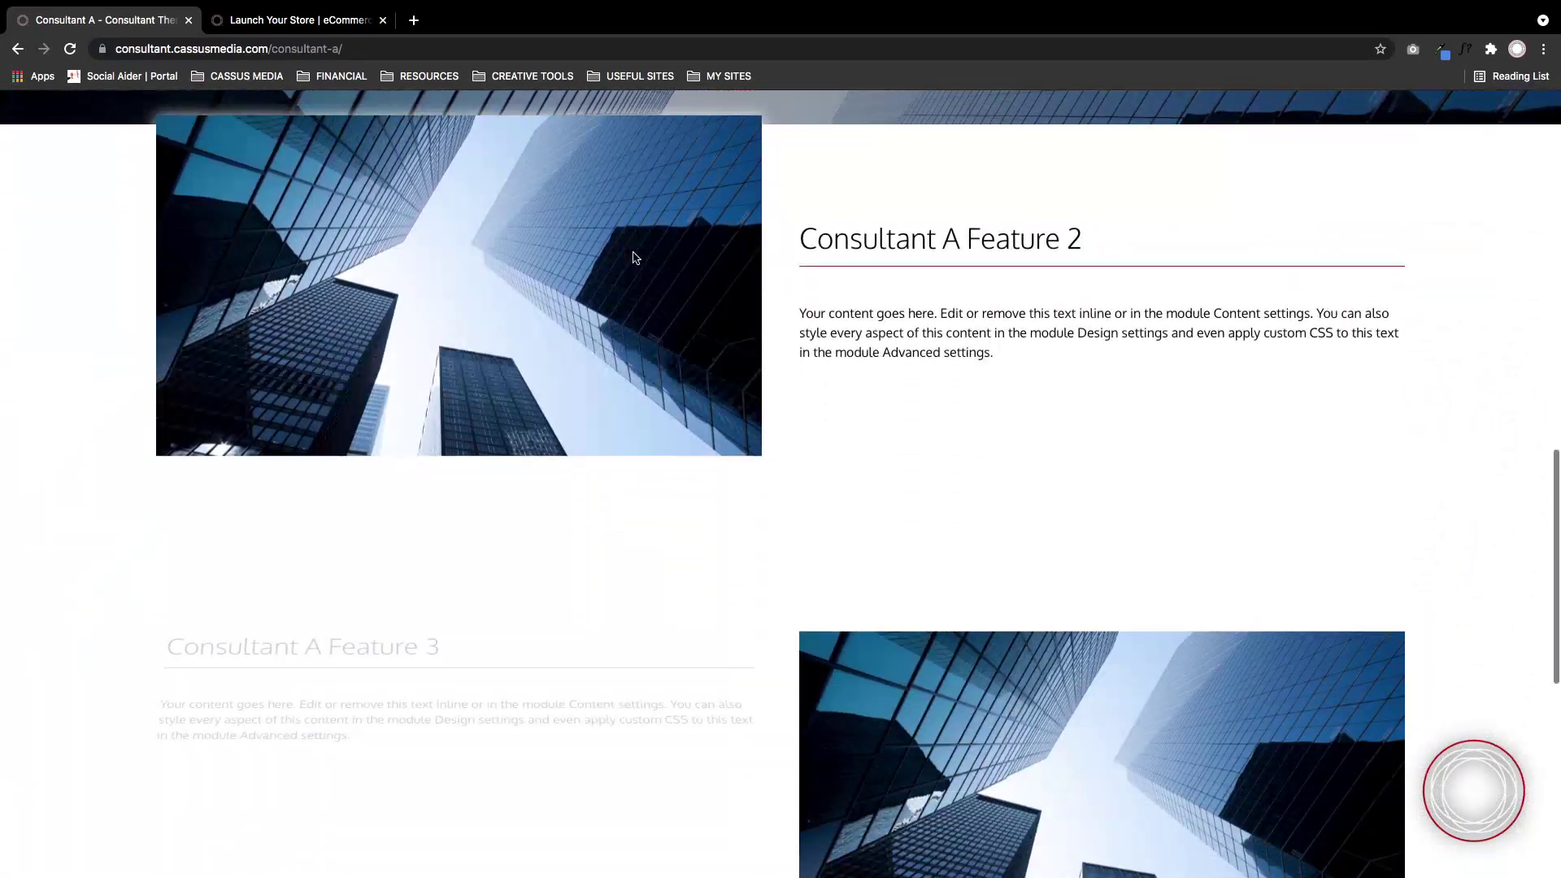
scroll(633, 258, down, 1)
scroll(632, 258, down, 2)
scroll(633, 258, down, 1)
scroll(632, 258, down, 2)
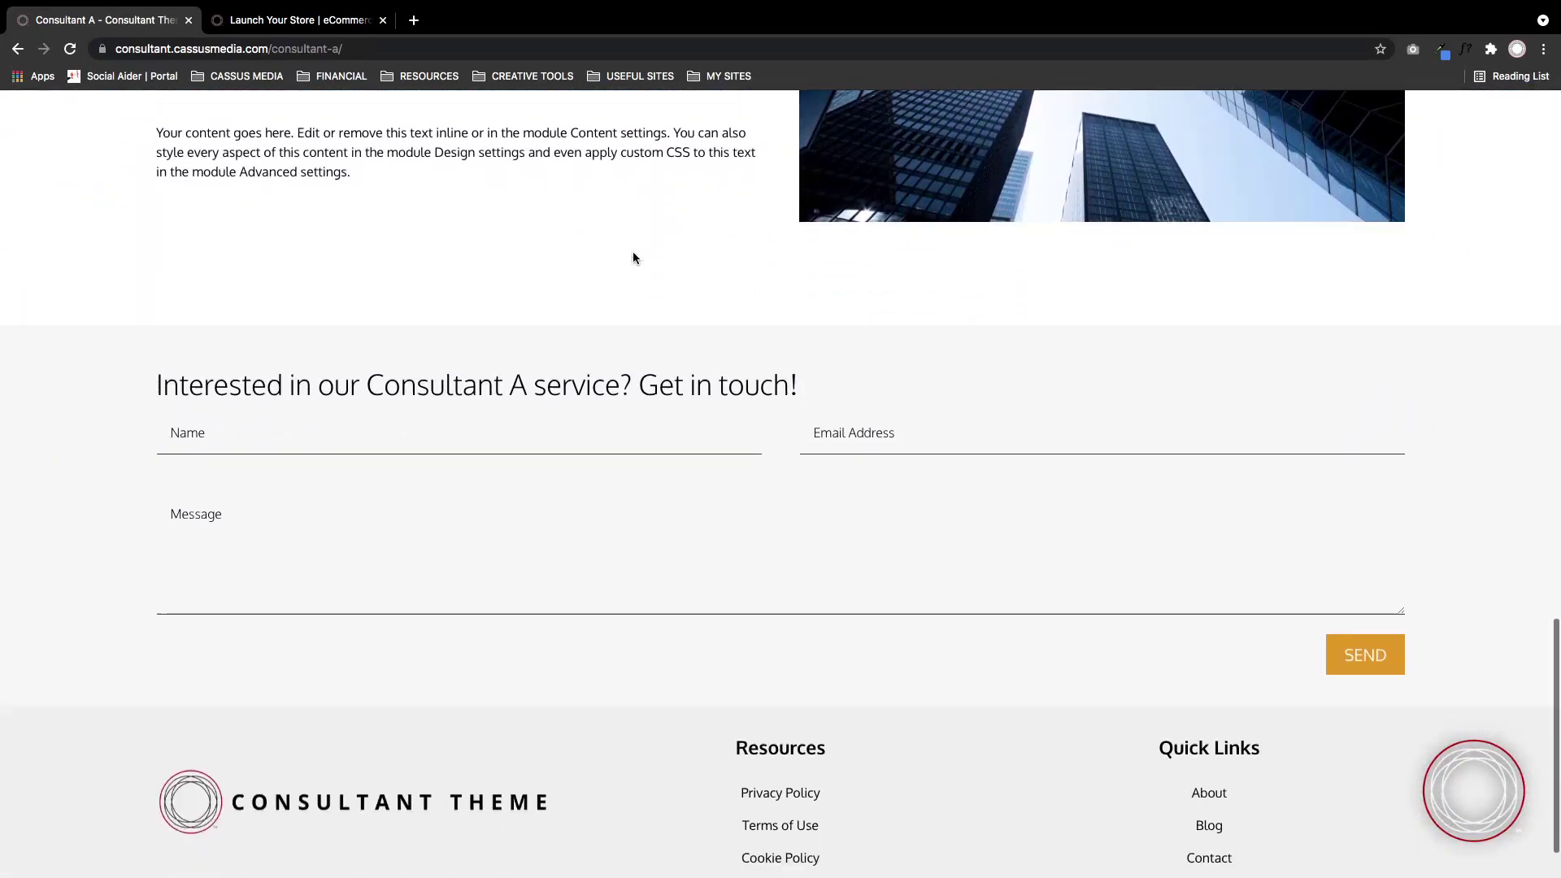
scroll(633, 258, down, 1)
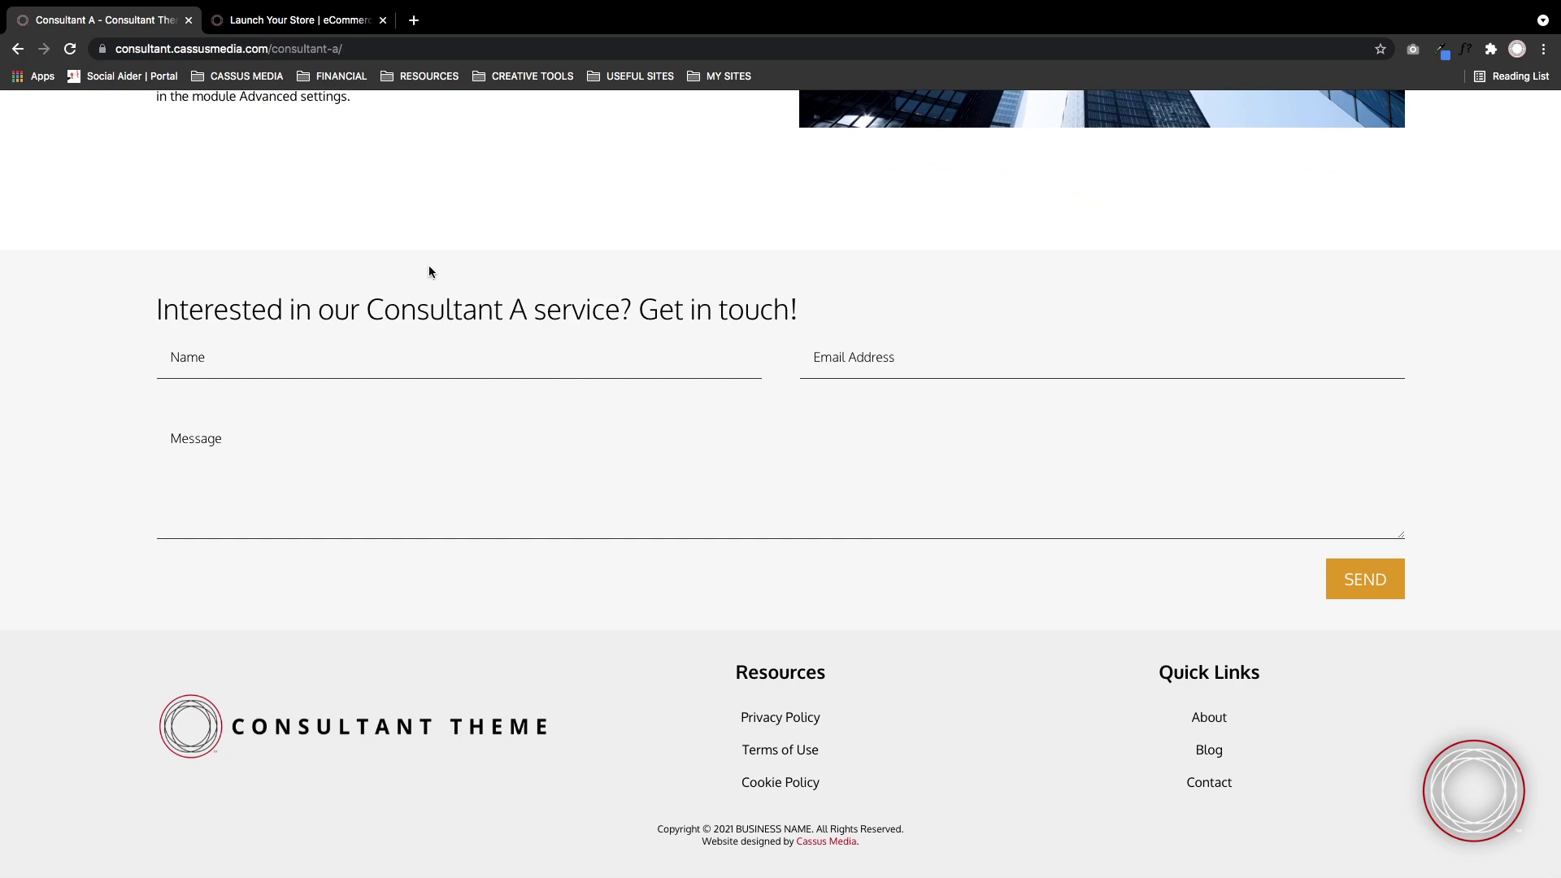
scroll(739, 412, up, 20)
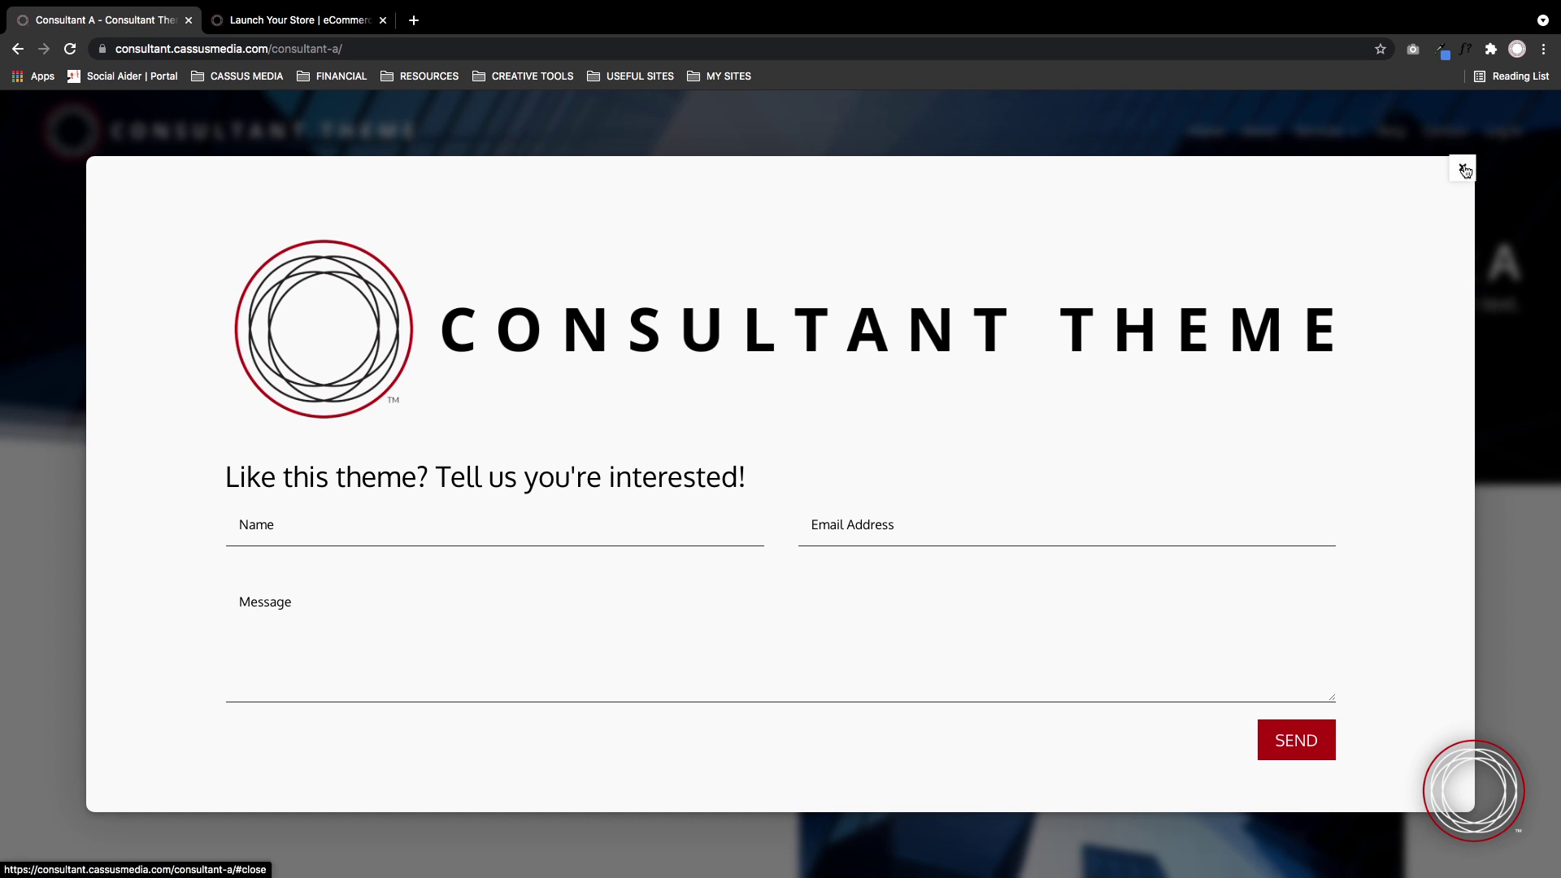
click(1464, 171)
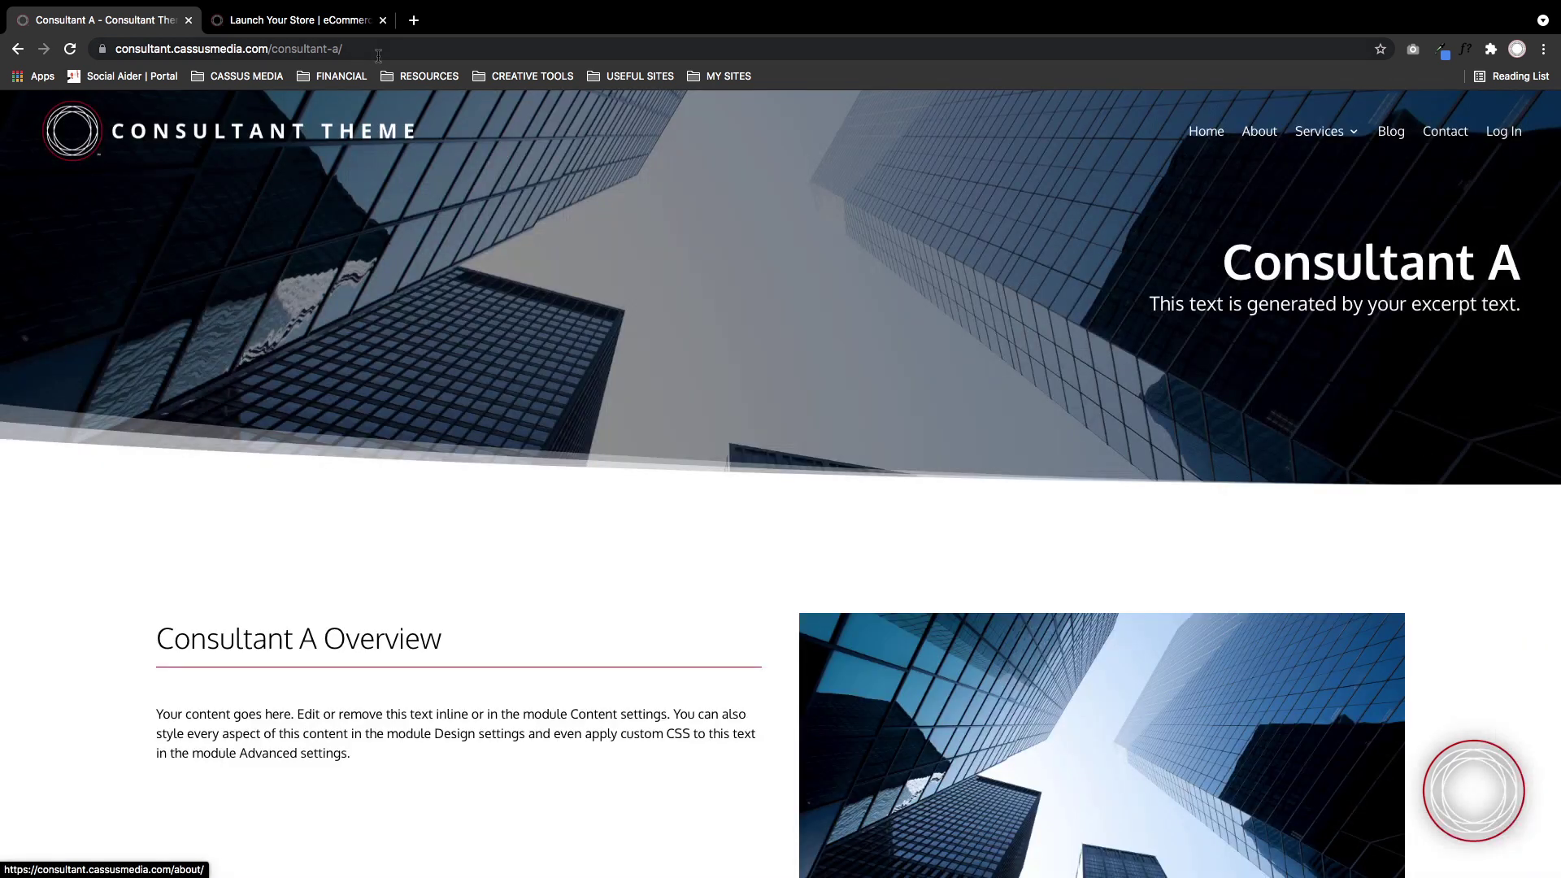
Close the Consultant A tab so the eCommerce theme homepage takes over.
click(189, 21)
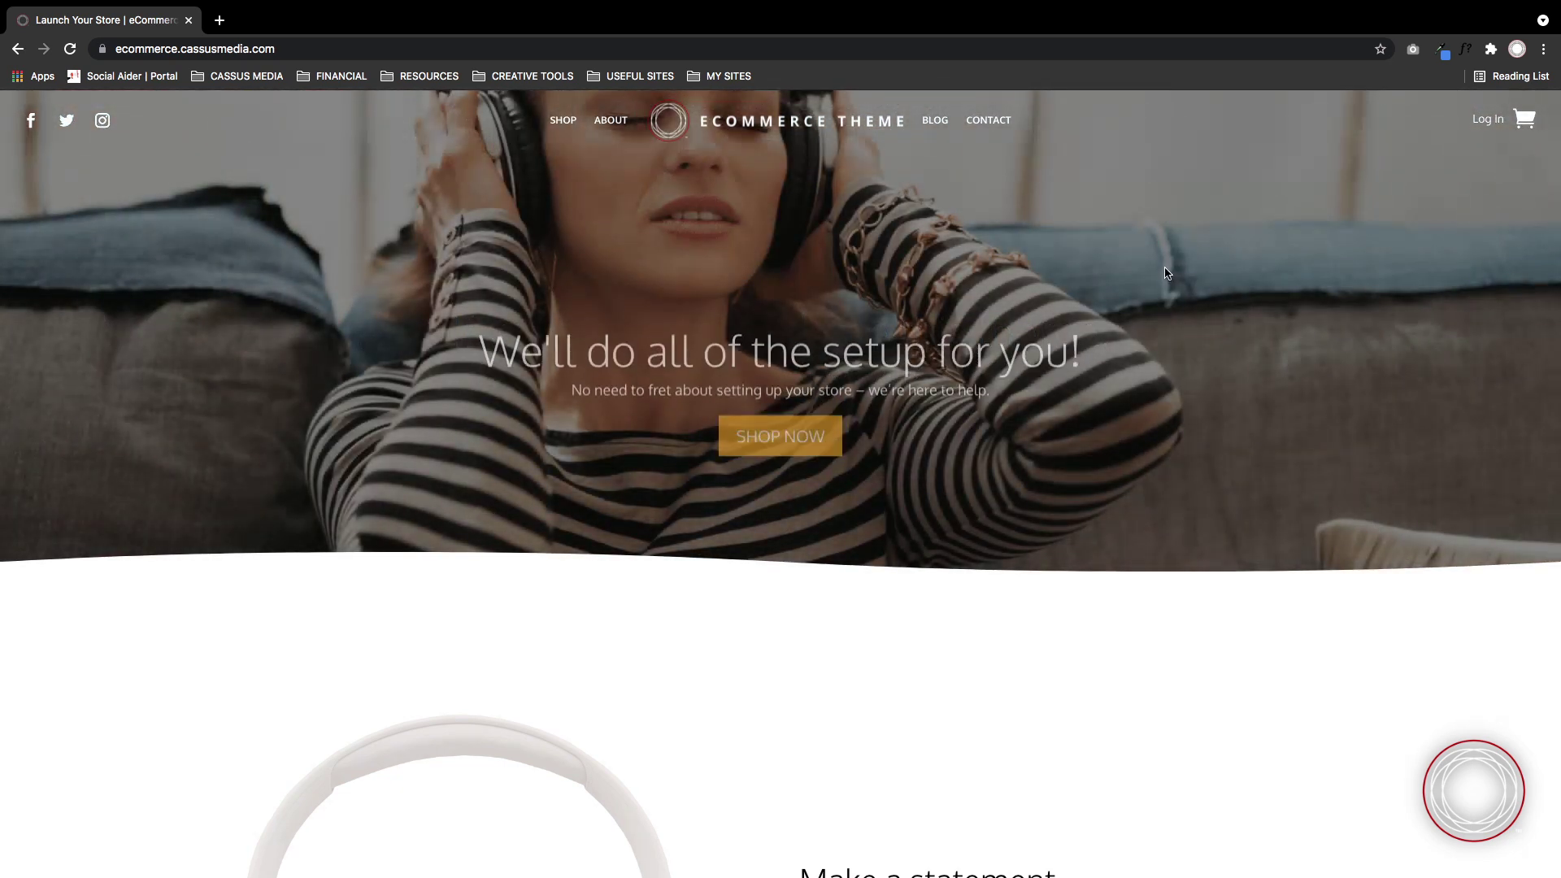
scroll(1175, 294, down, 5)
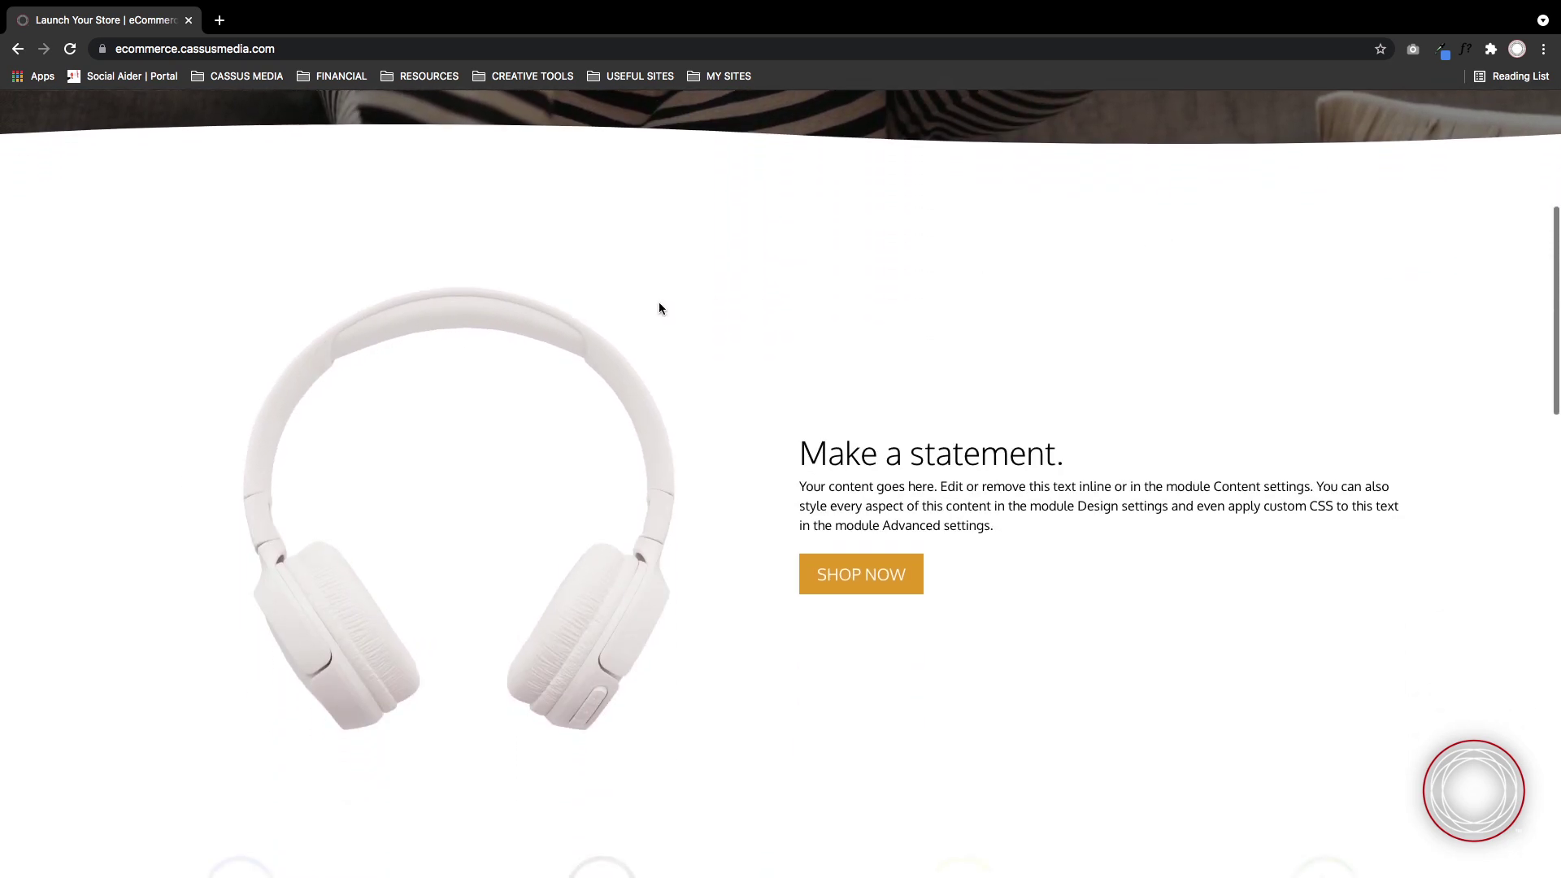
scroll(927, 320, down, 1)
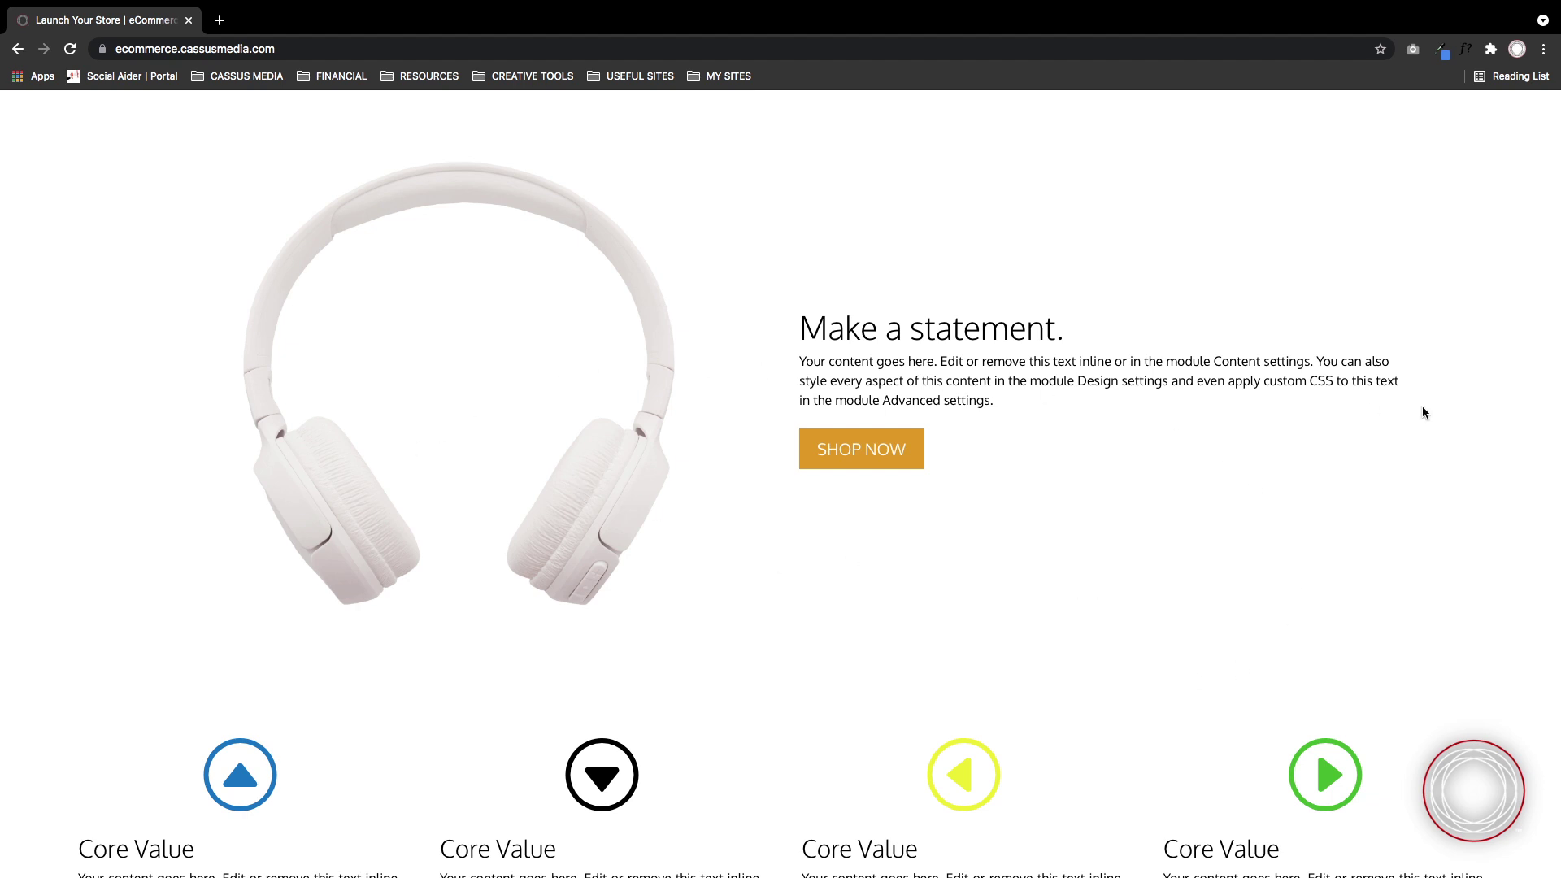
scroll(1039, 469, down, 3)
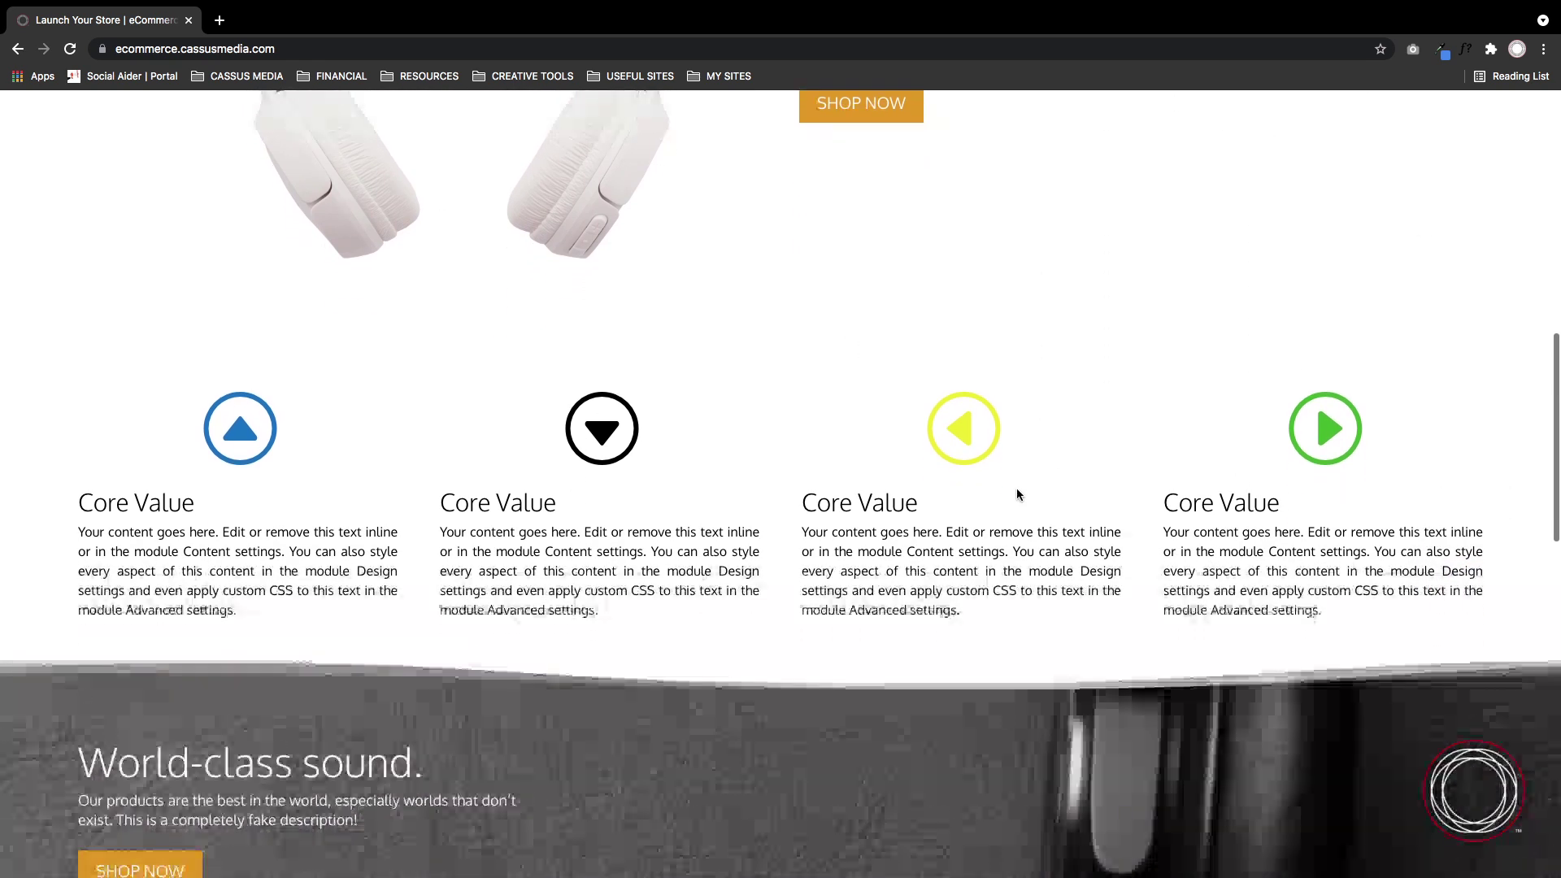
scroll(1017, 491, down, 1)
scroll(1018, 490, down, 1)
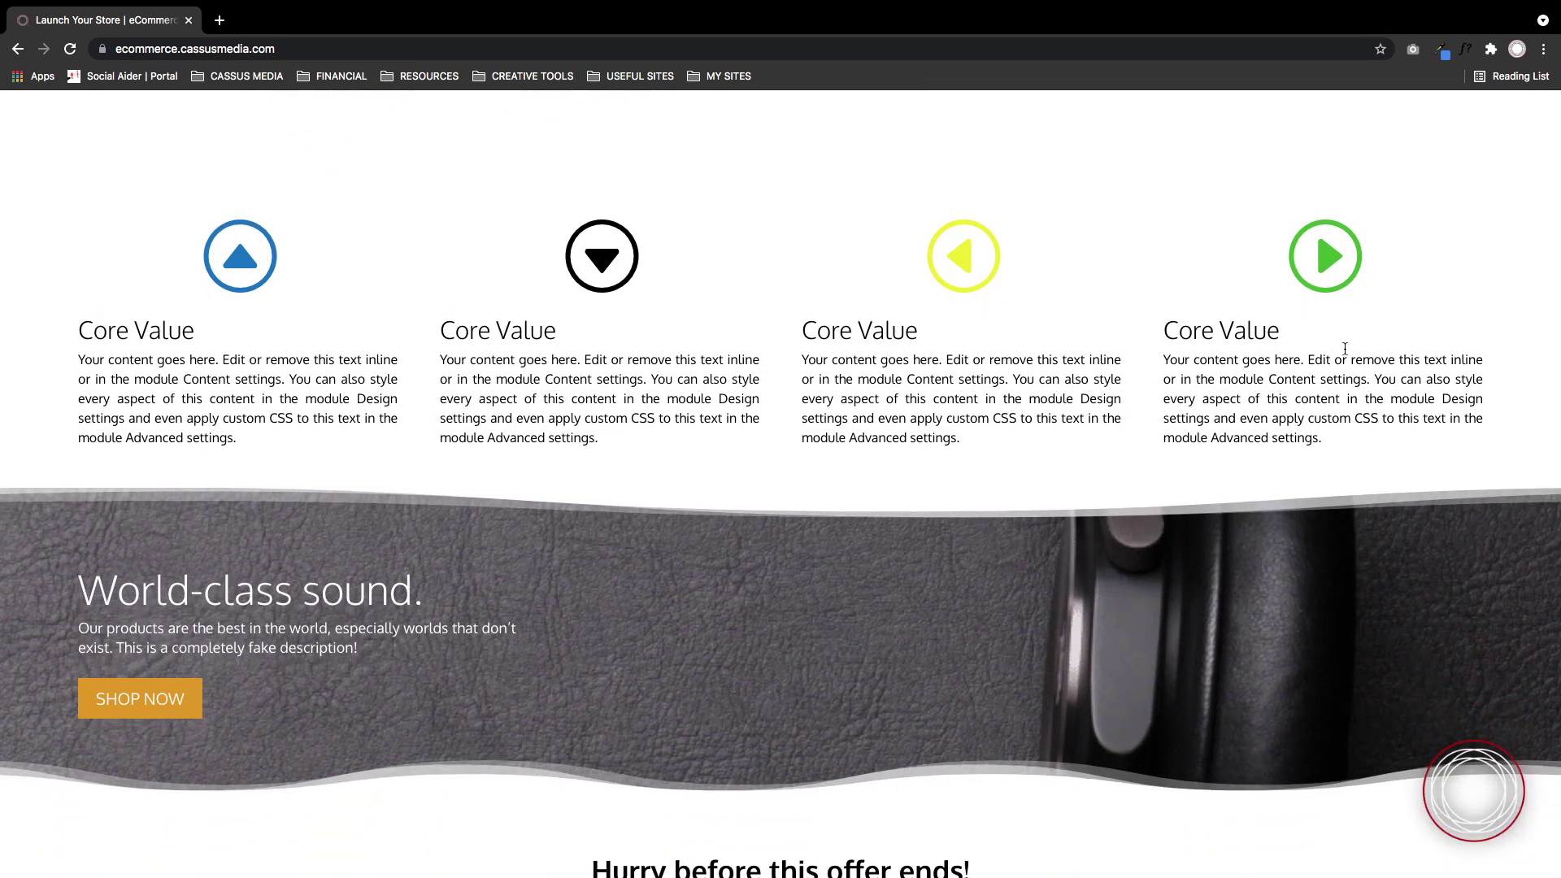
Highlight and clear the Core Value descriptions, World-class sound headline and countdown text while scrolling.
drag(1365, 443, 49, 243)
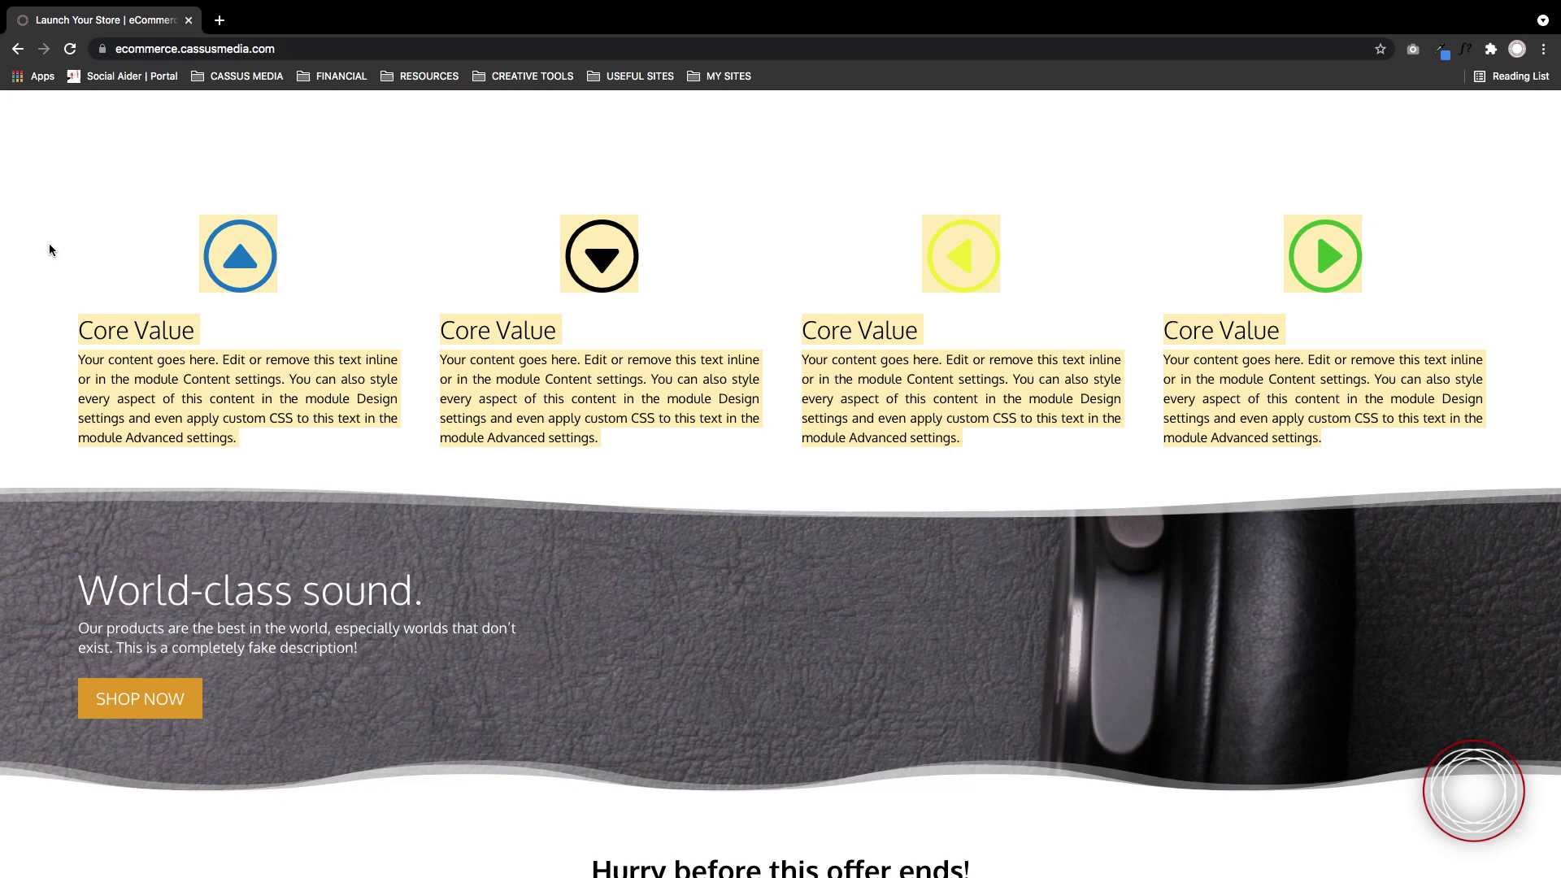
click(82, 250)
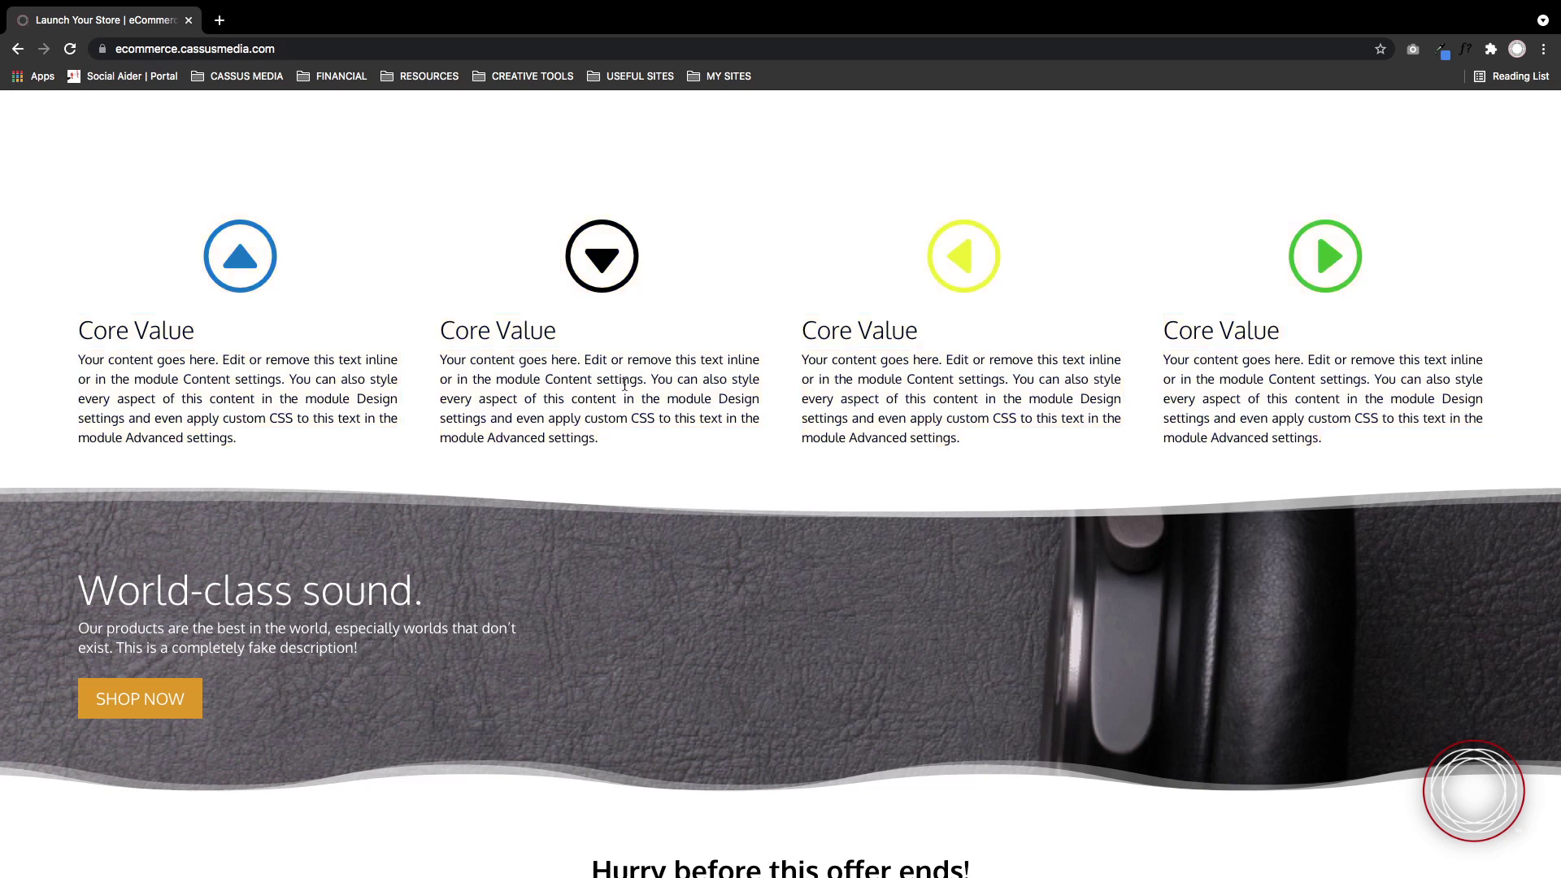
scroll(775, 402, down, 3)
scroll(779, 318, down, 1)
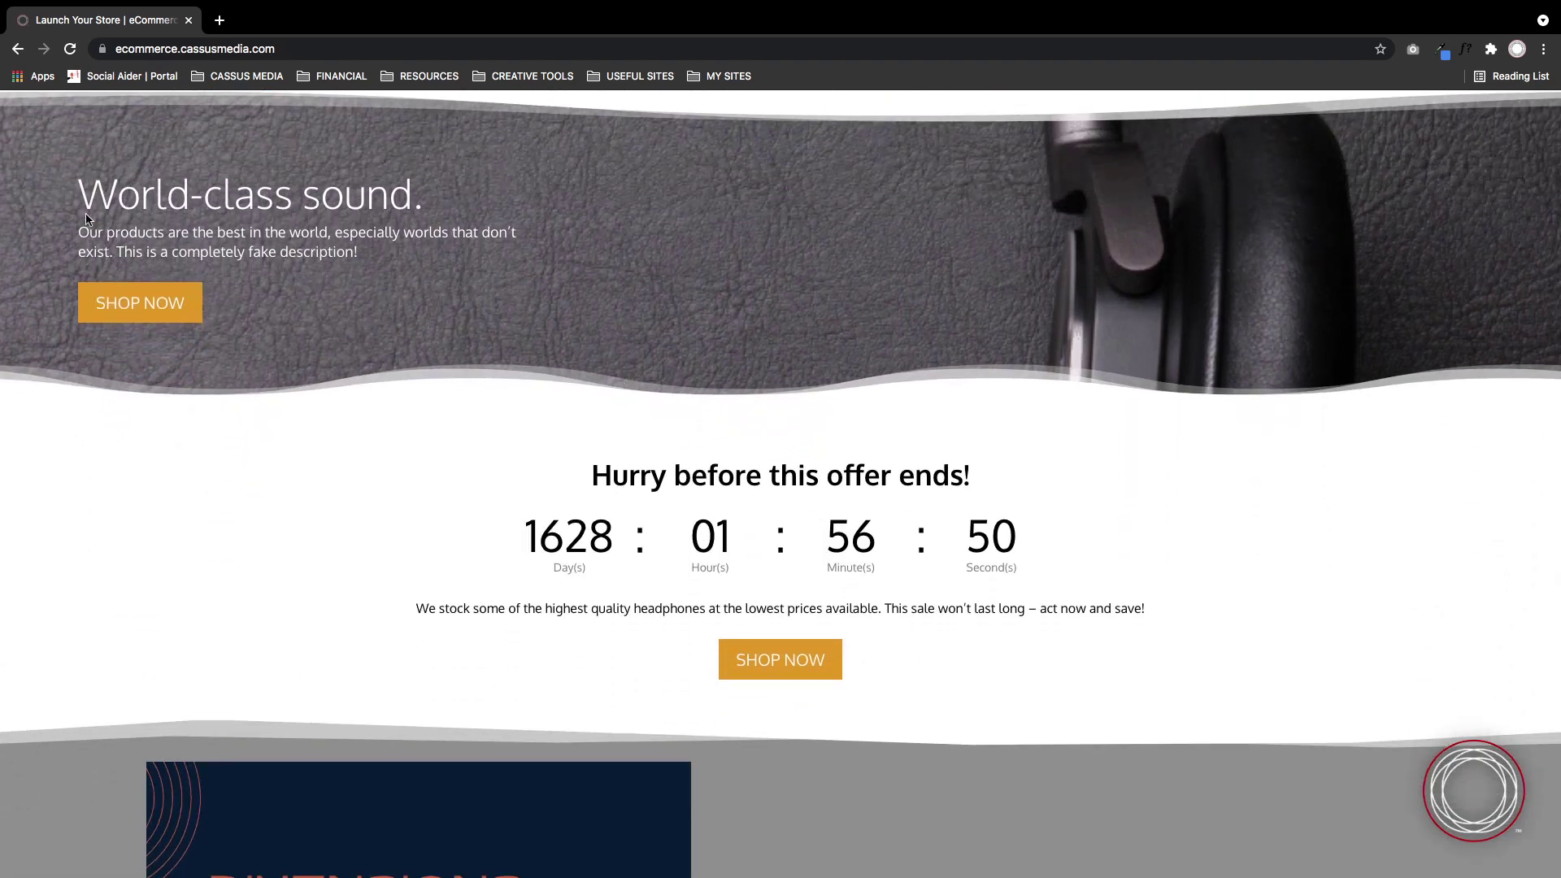
drag(488, 261, 49, 170)
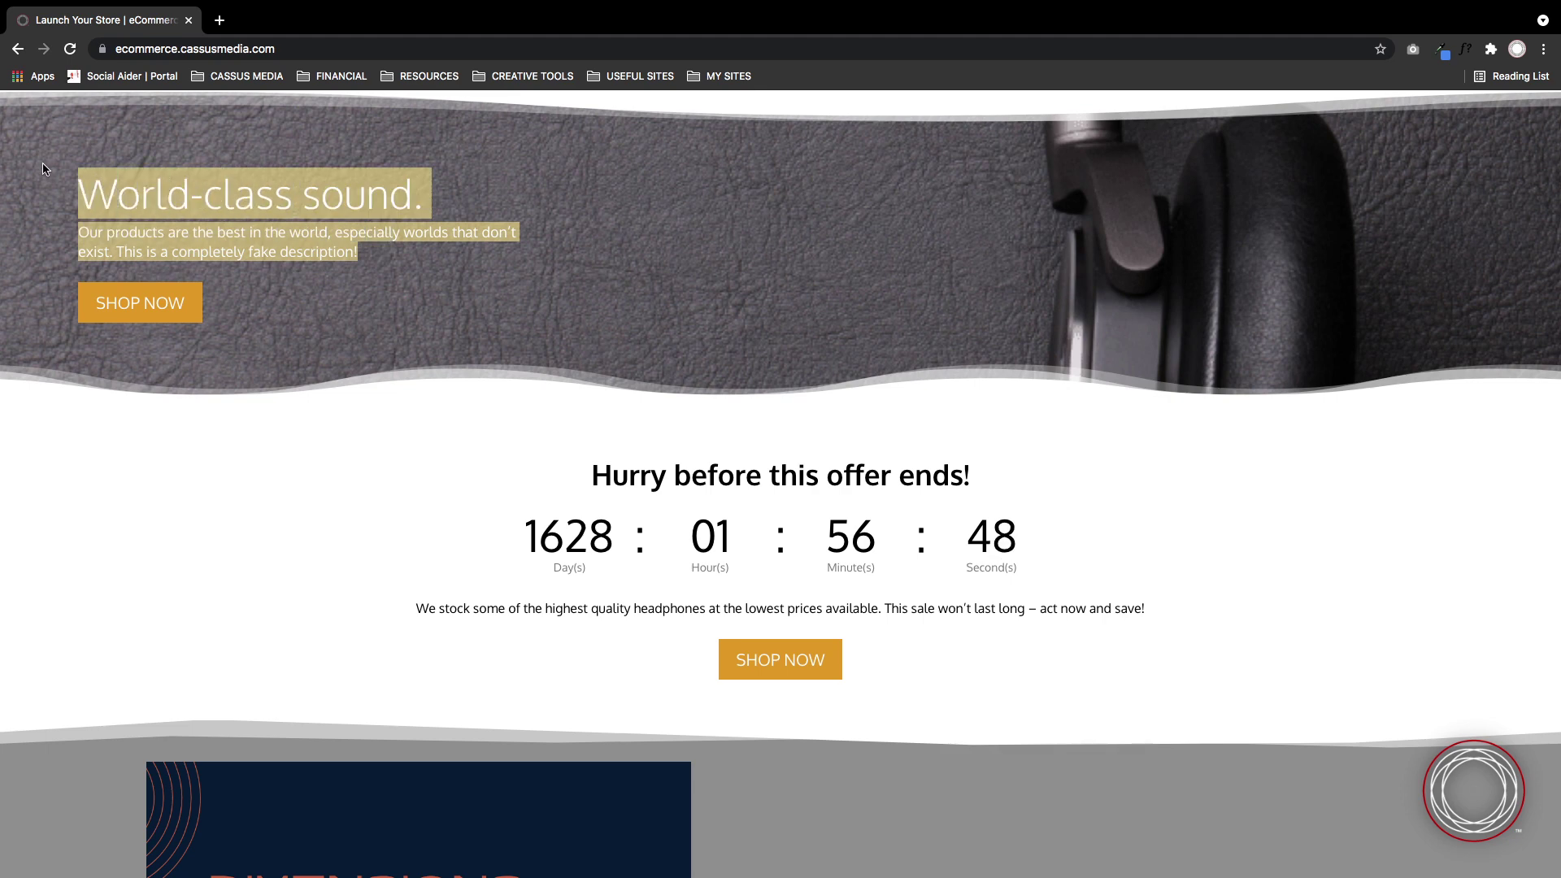
click(87, 172)
scroll(462, 384, down, 4)
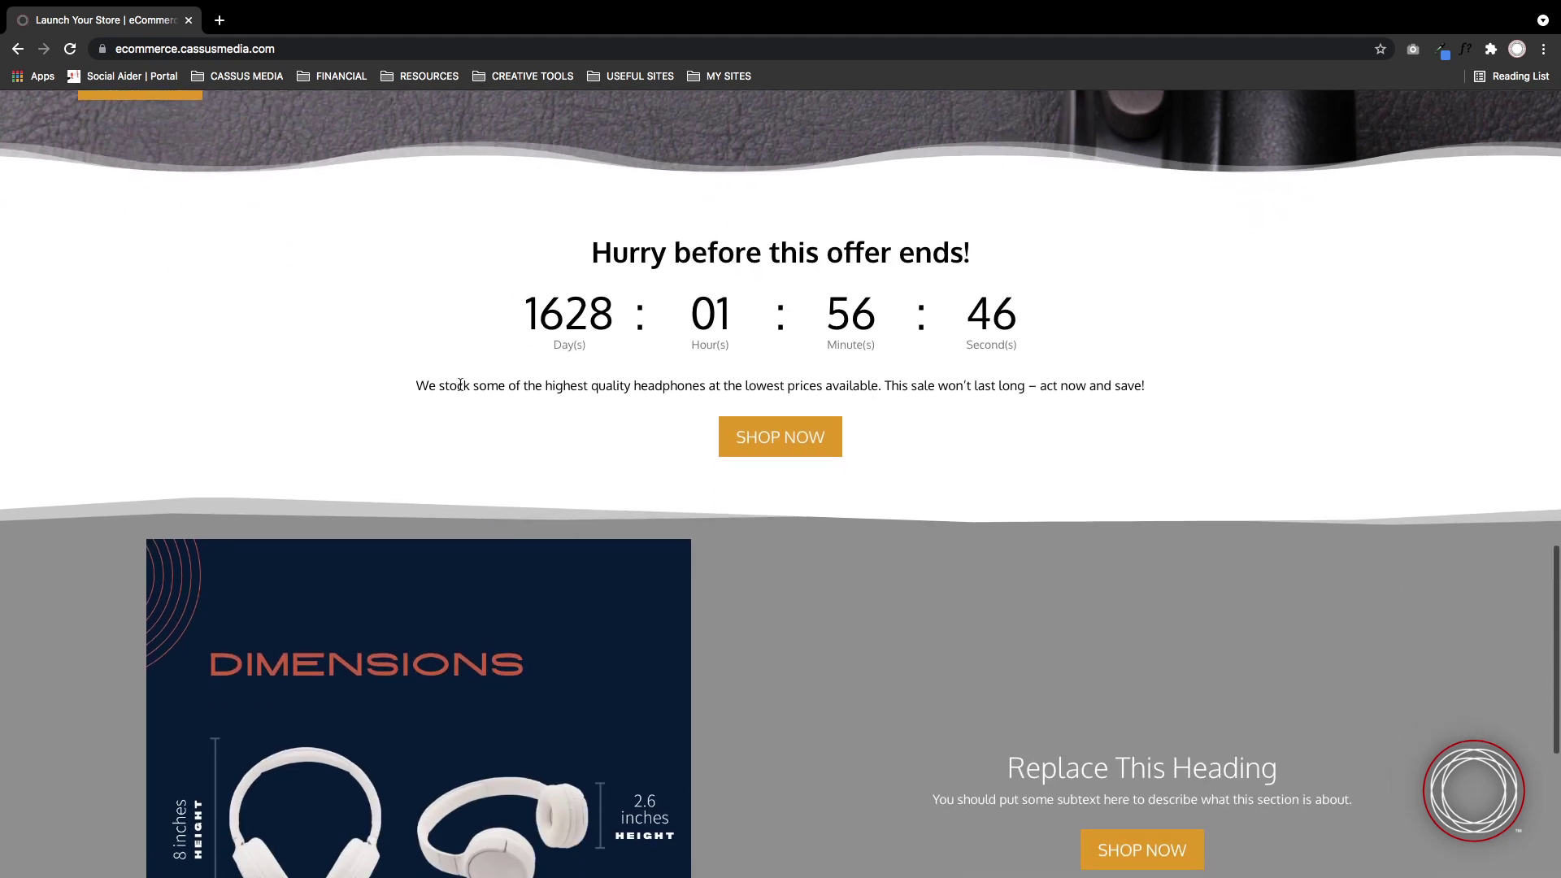
mouse_move(572, 247)
mouse_down()
mouse_move(1099, 376)
mouse_move(543, 231)
mouse_up()
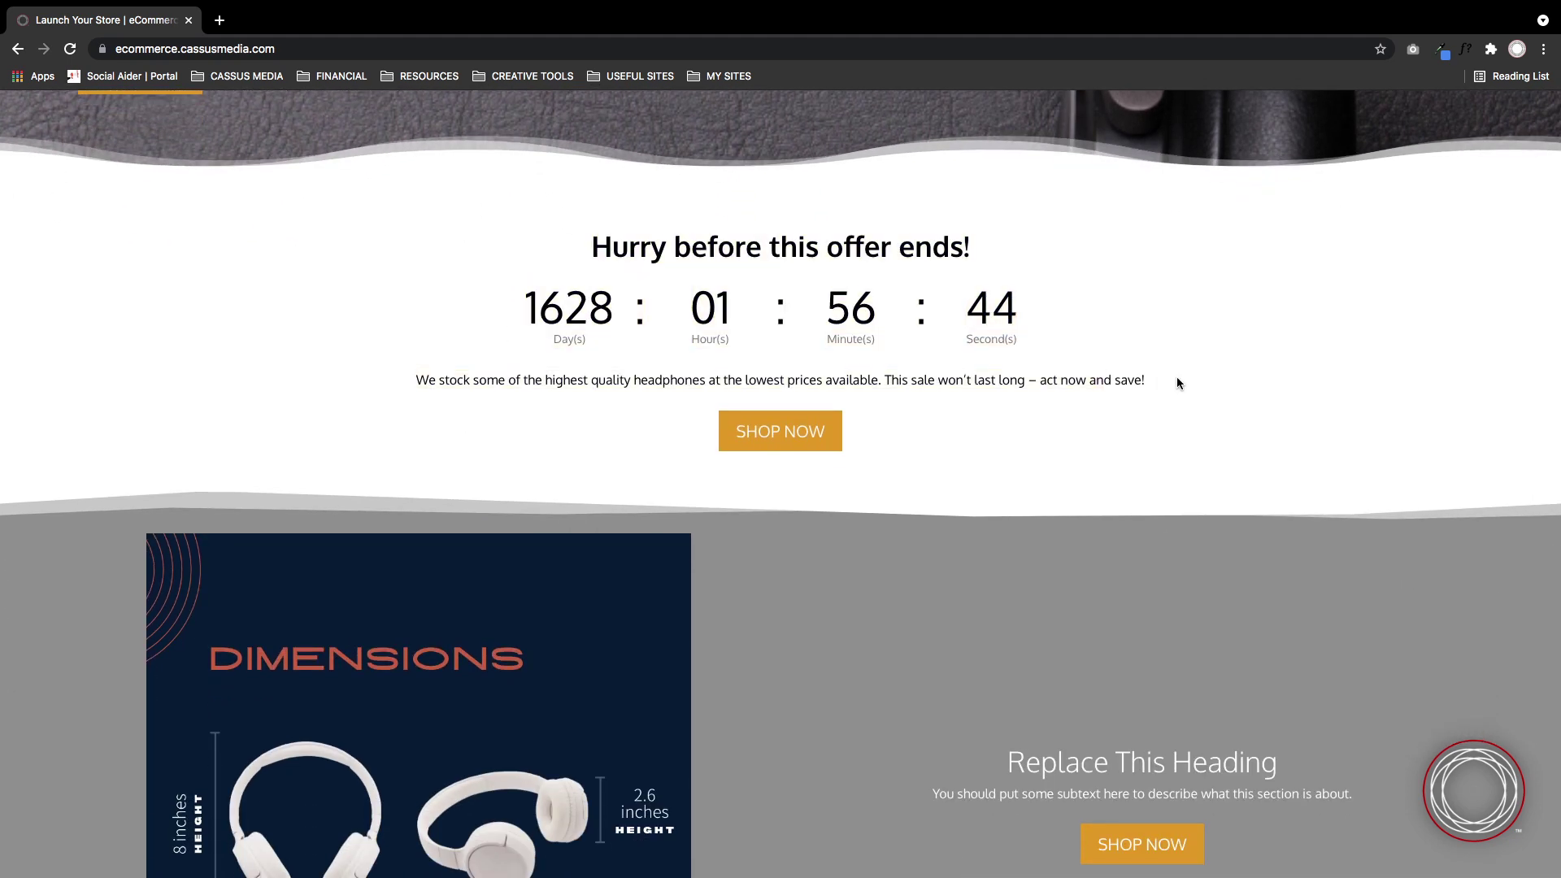
click(543, 230)
scroll(1037, 260, down, 4)
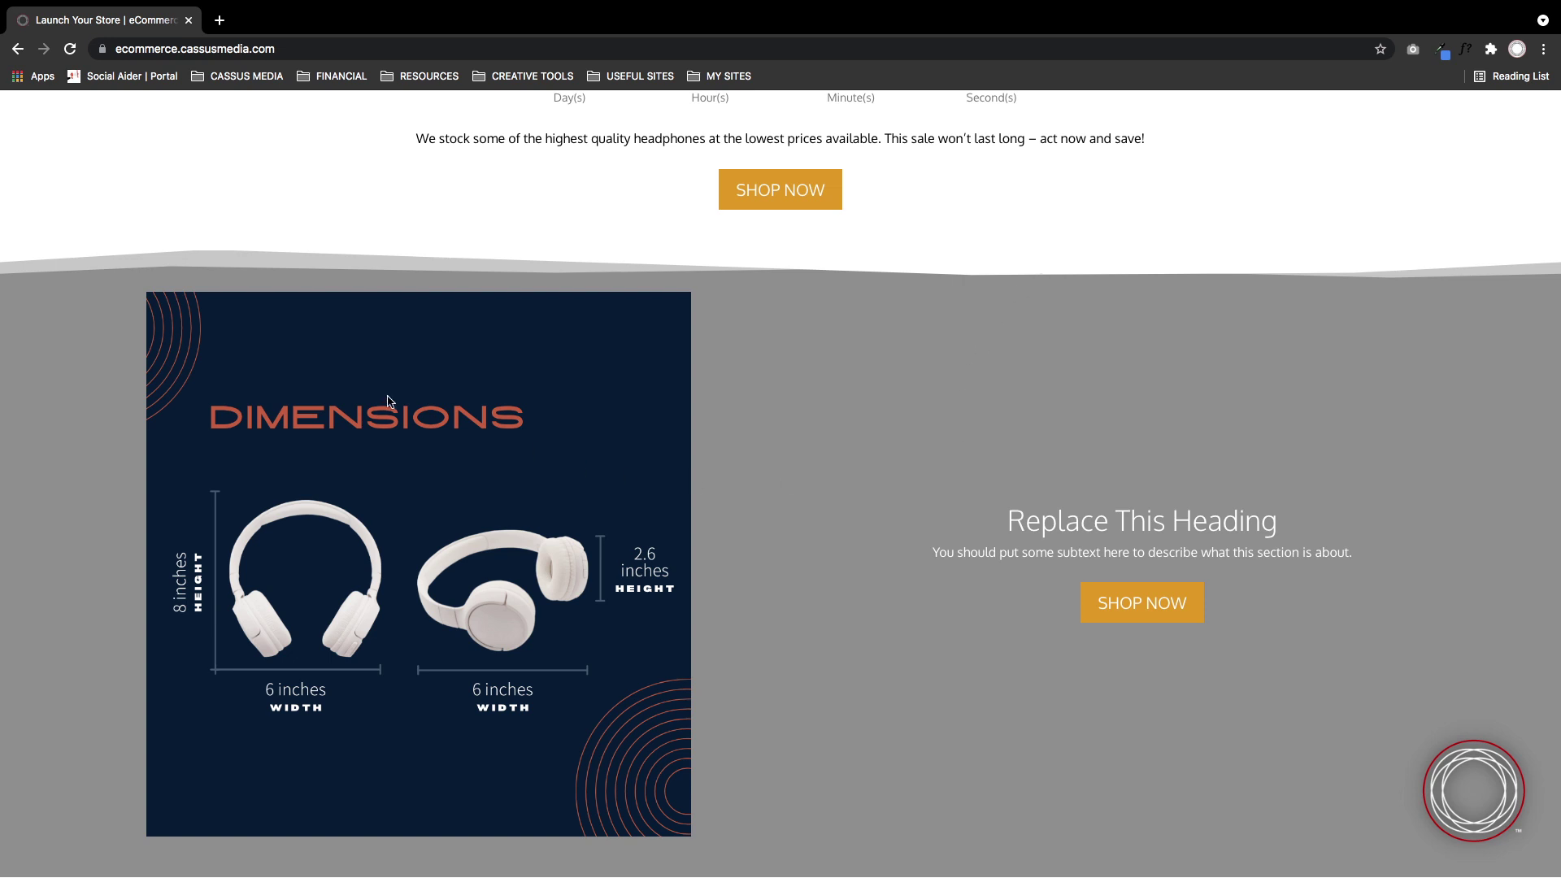
scroll(881, 499, down, 2)
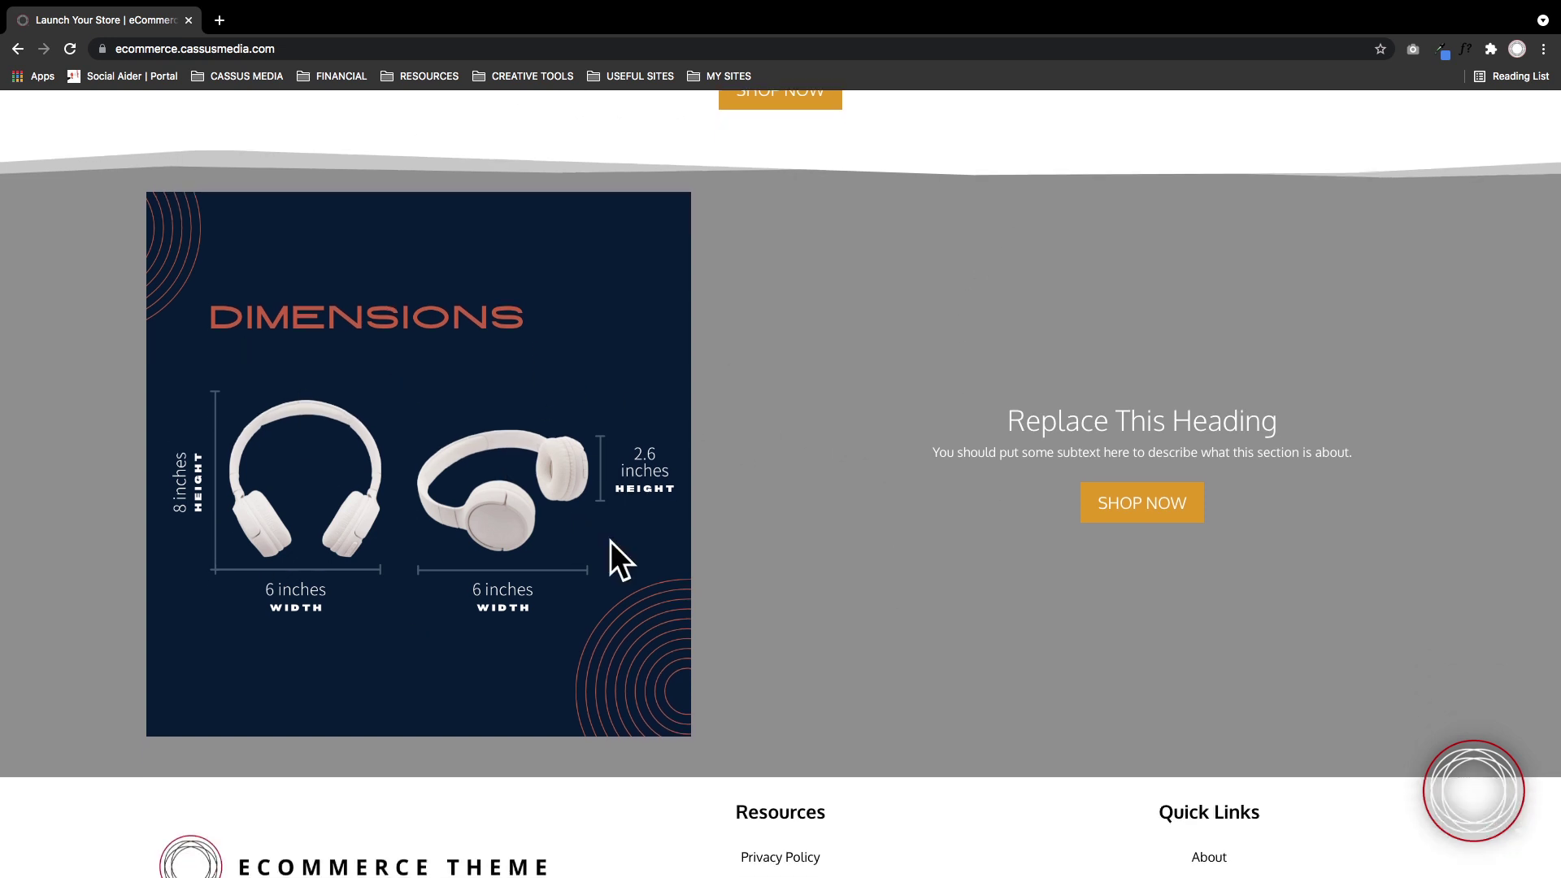
scroll(849, 467, up, 3)
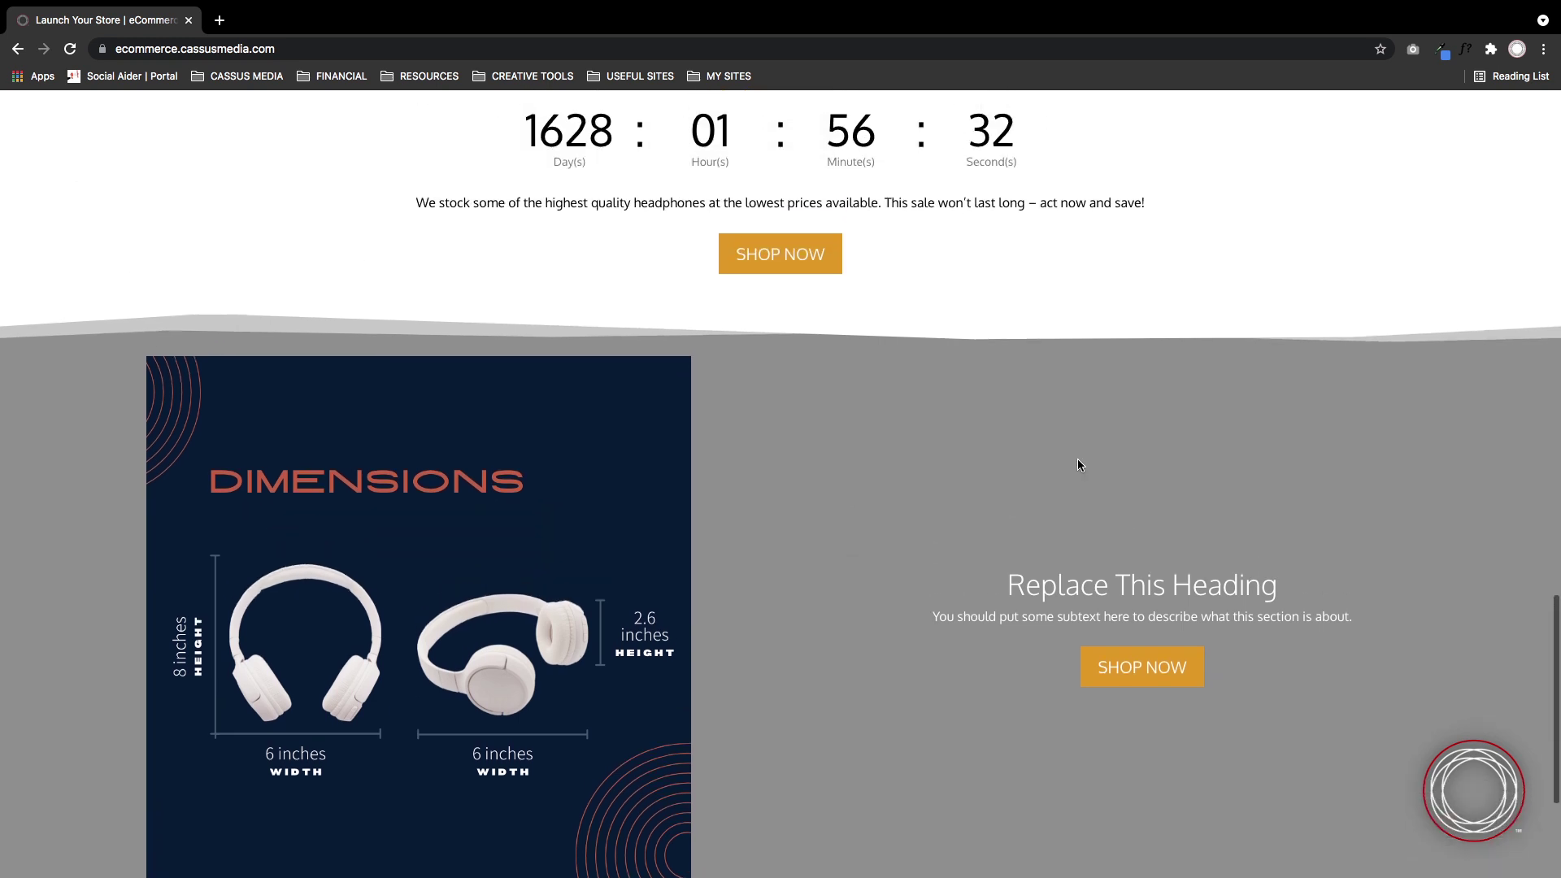
scroll(1077, 459, up, 3)
Go to the shop via SHOP NOW, peek at the Default sorting options unchanged, and reload the shop page.
click(771, 399)
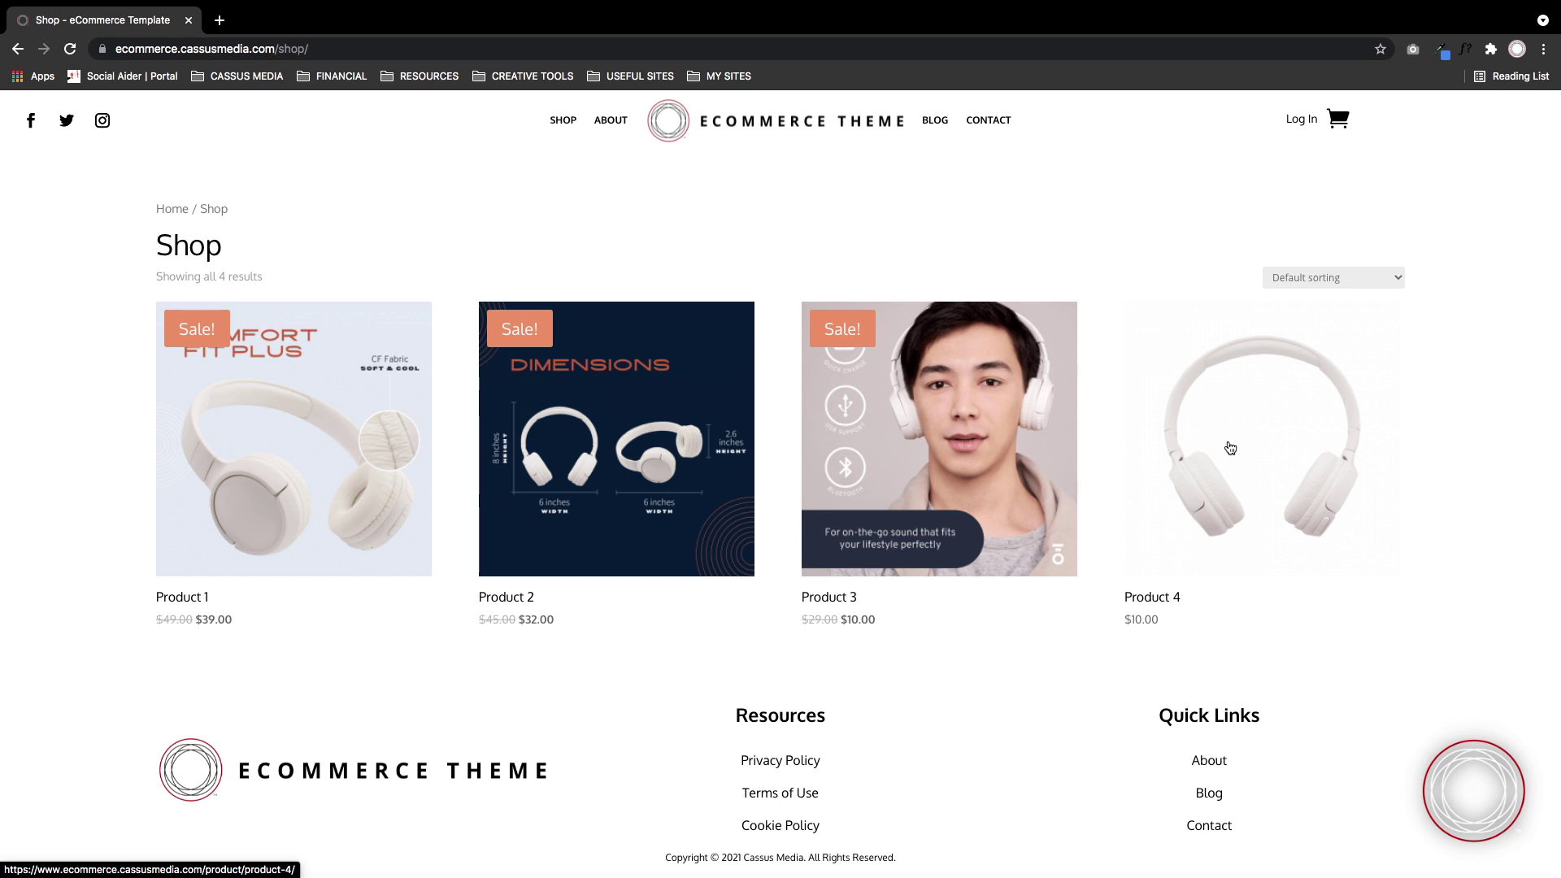
click(1291, 276)
click(1101, 254)
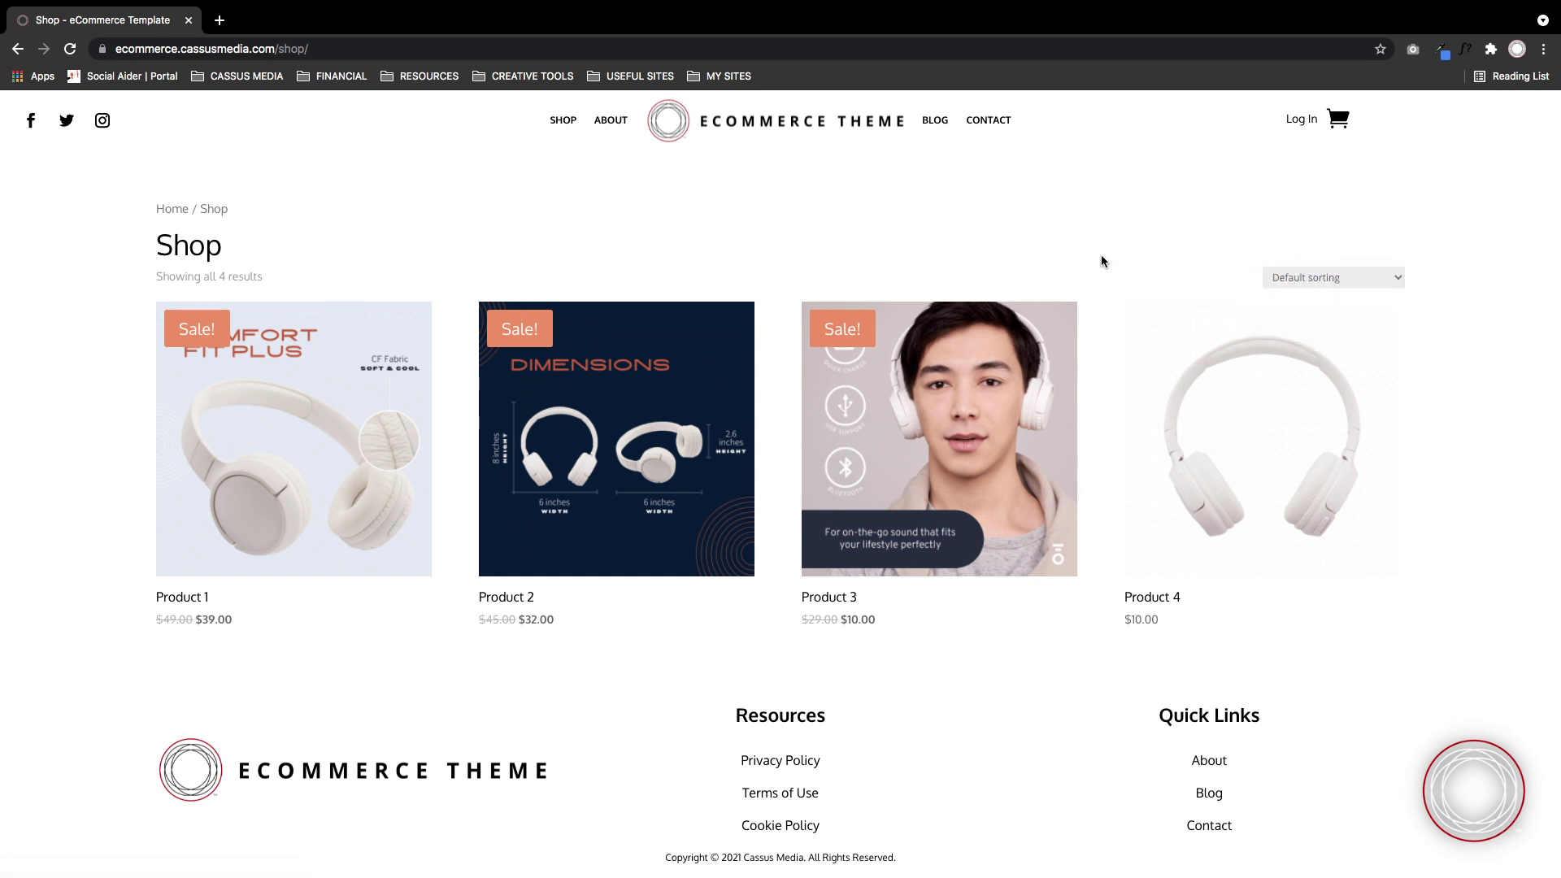
click(558, 122)
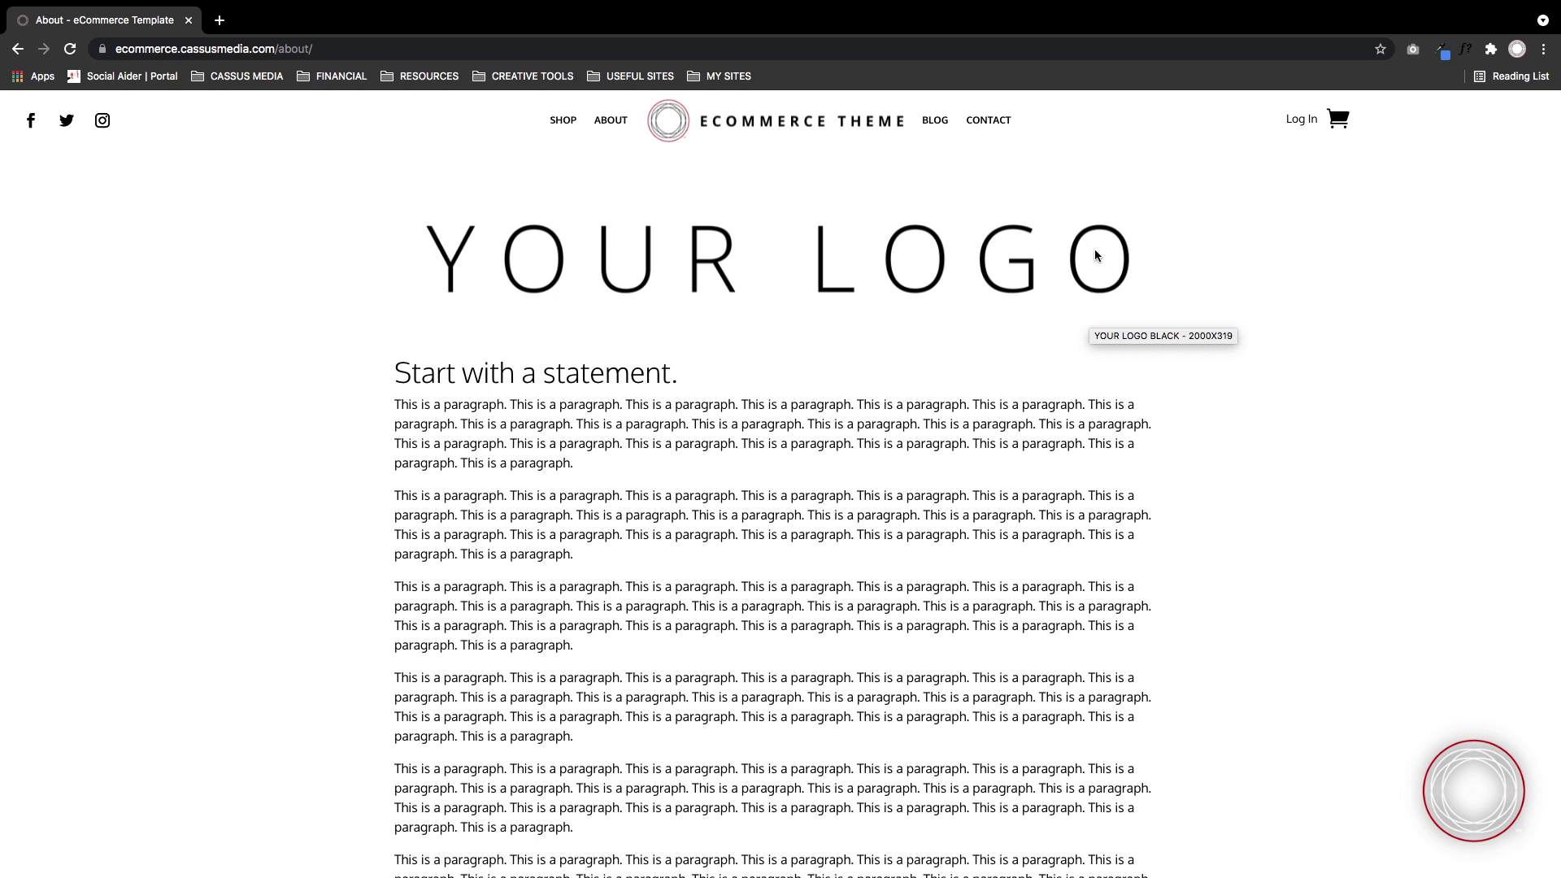
scroll(1220, 329, down, 3)
scroll(1220, 329, down, 3)
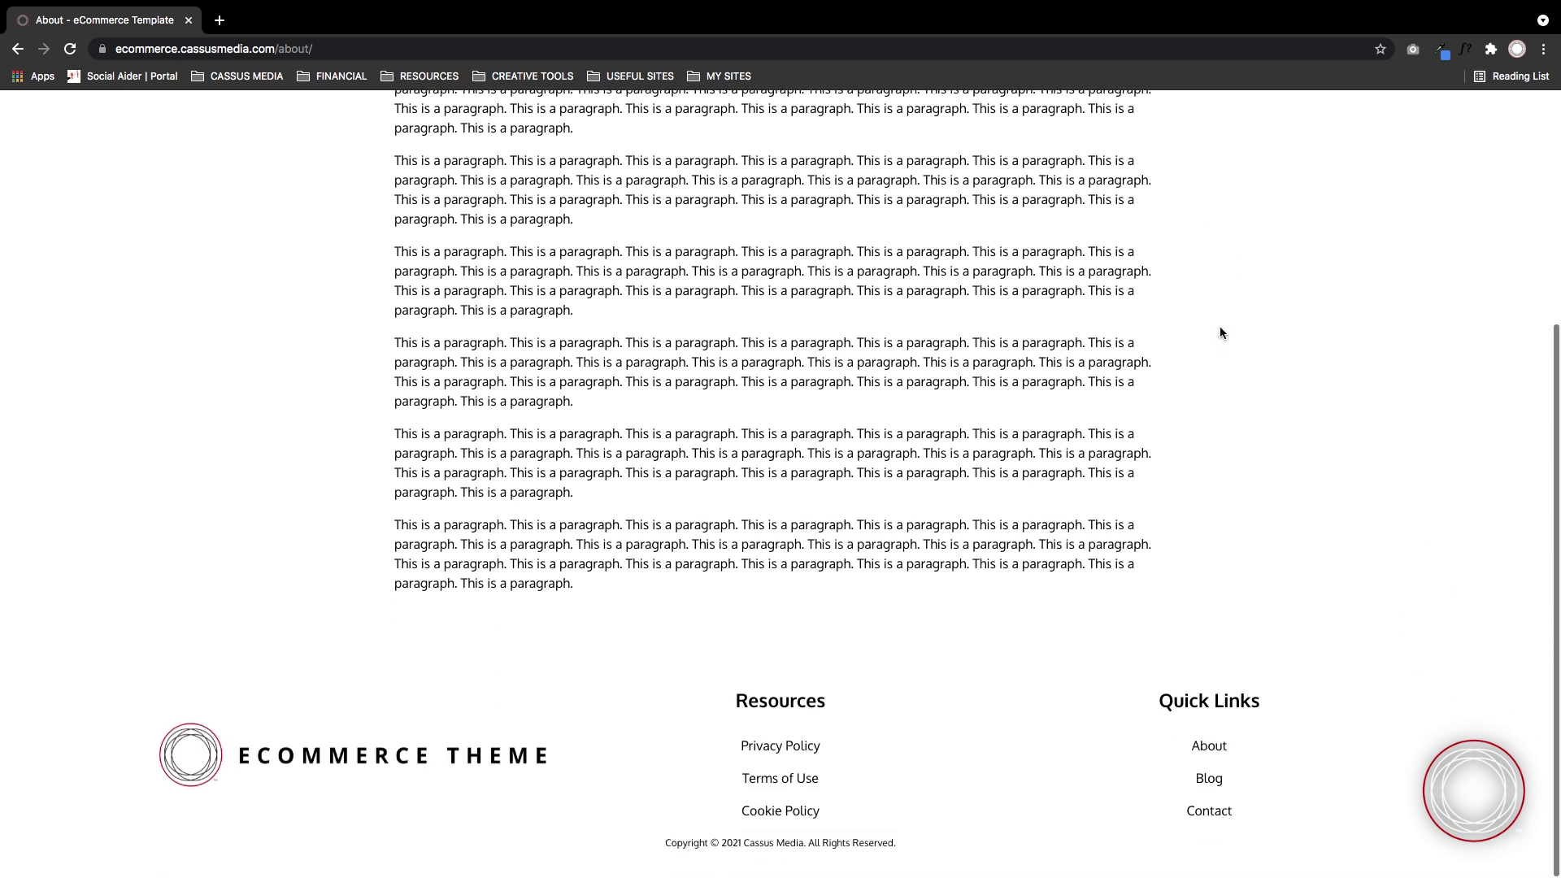
scroll(1219, 330, up, 10)
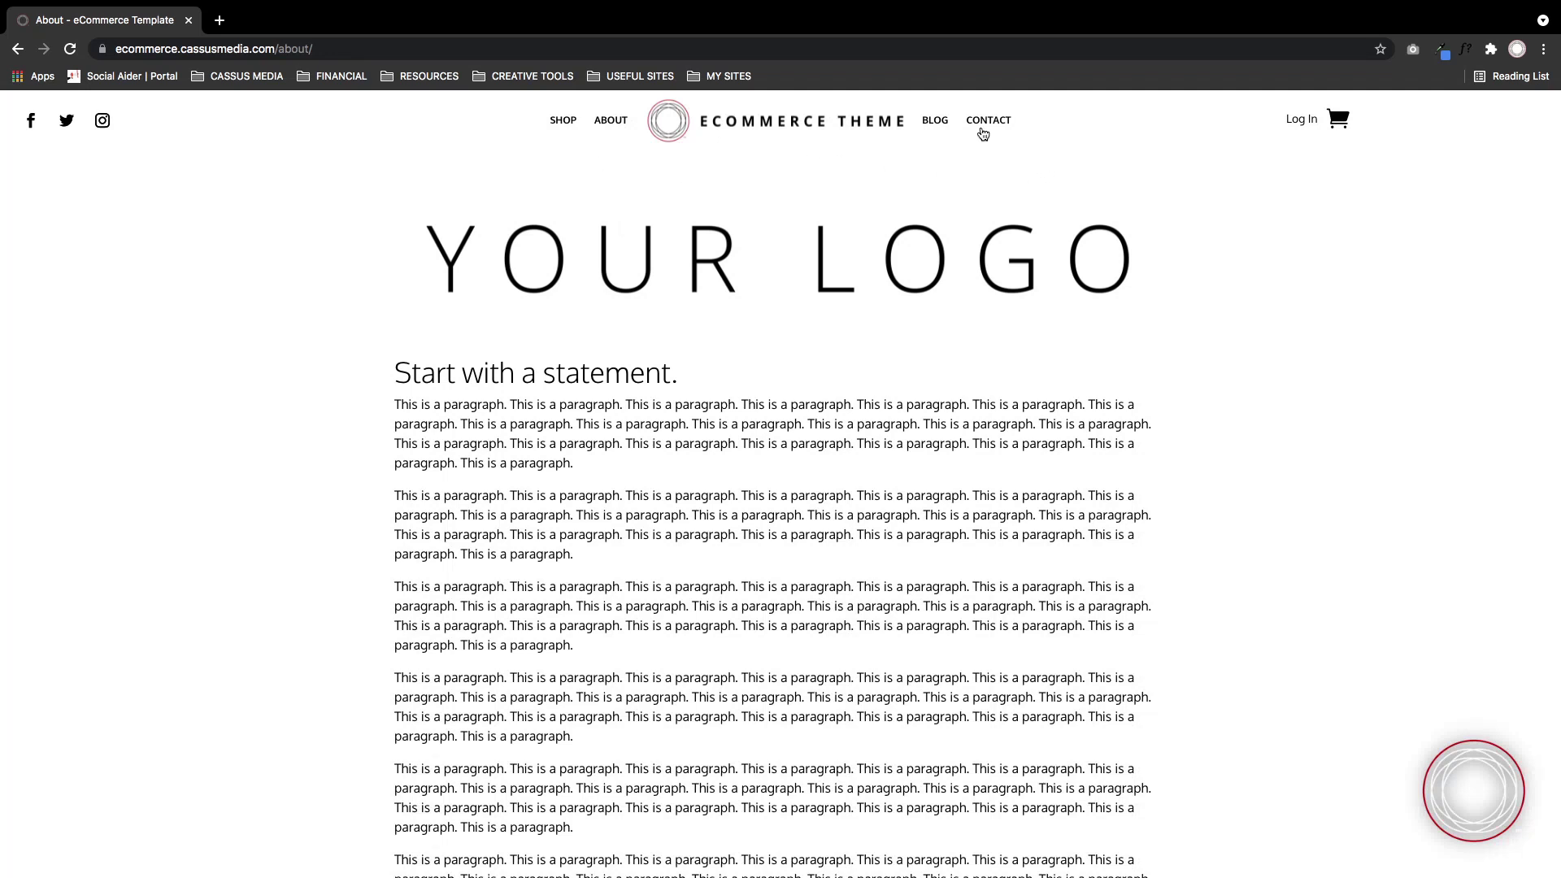
Open the Read Our Blog page and dismiss the theme interest pop-up.
click(932, 121)
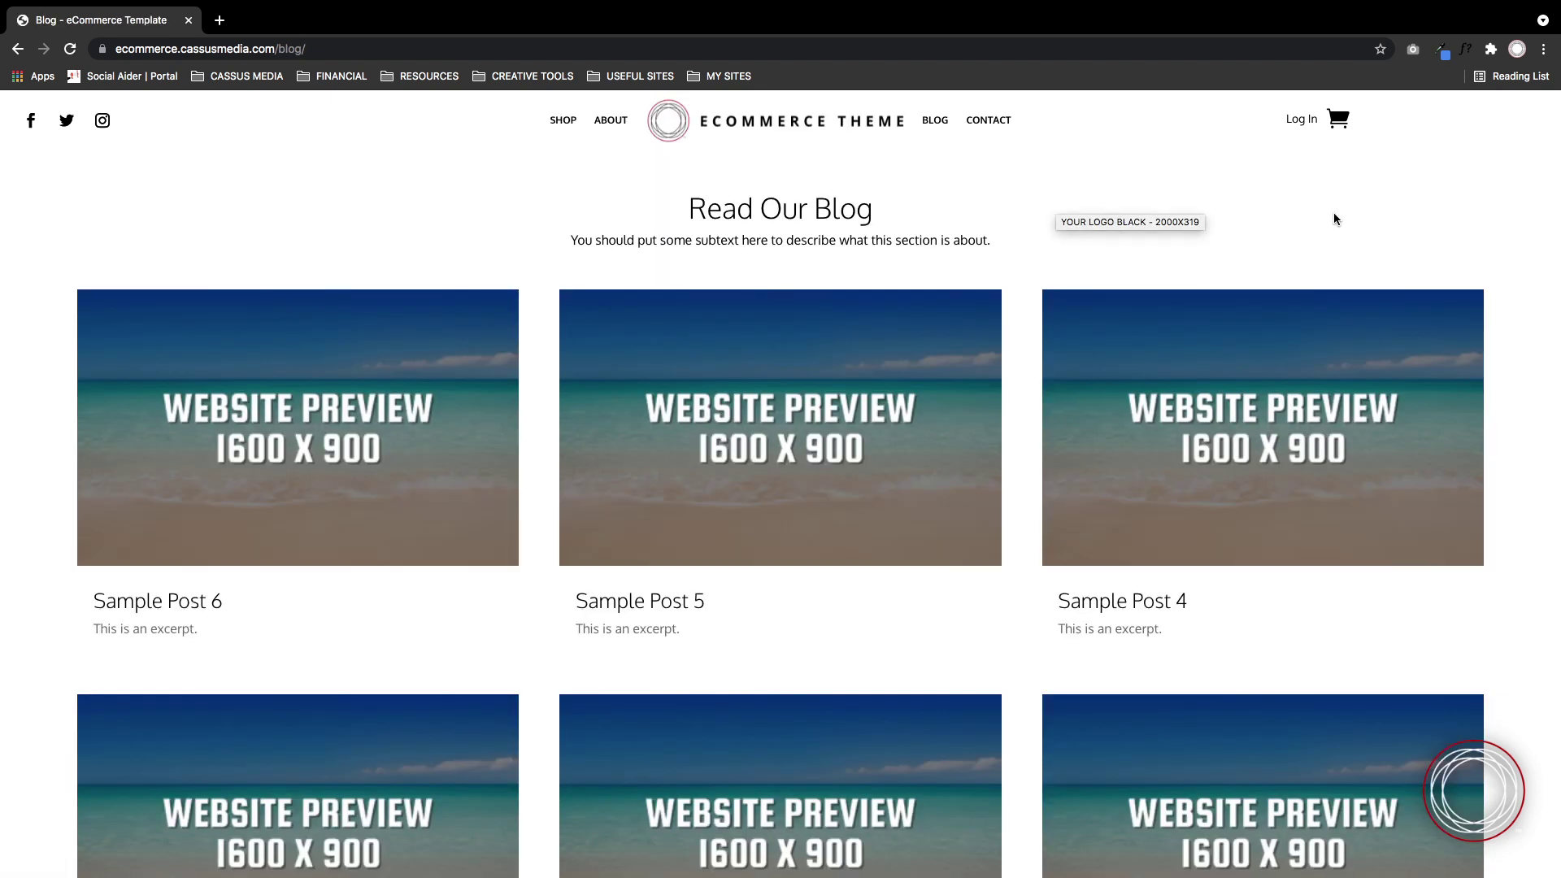
scroll(1093, 241, down, 2)
scroll(1092, 241, down, 5)
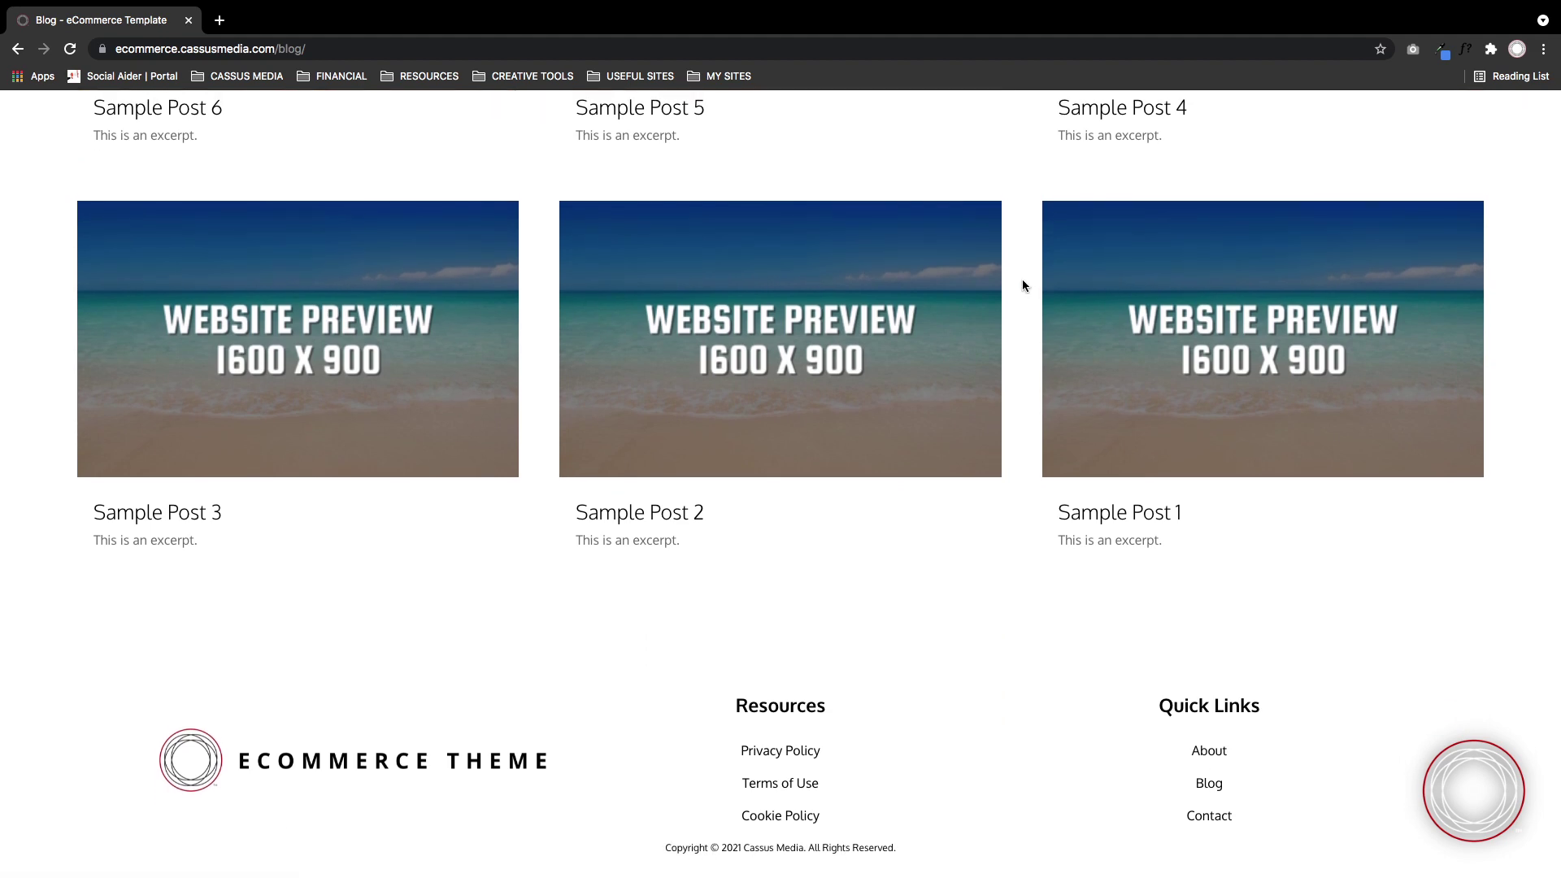
scroll(1022, 279, up, 5)
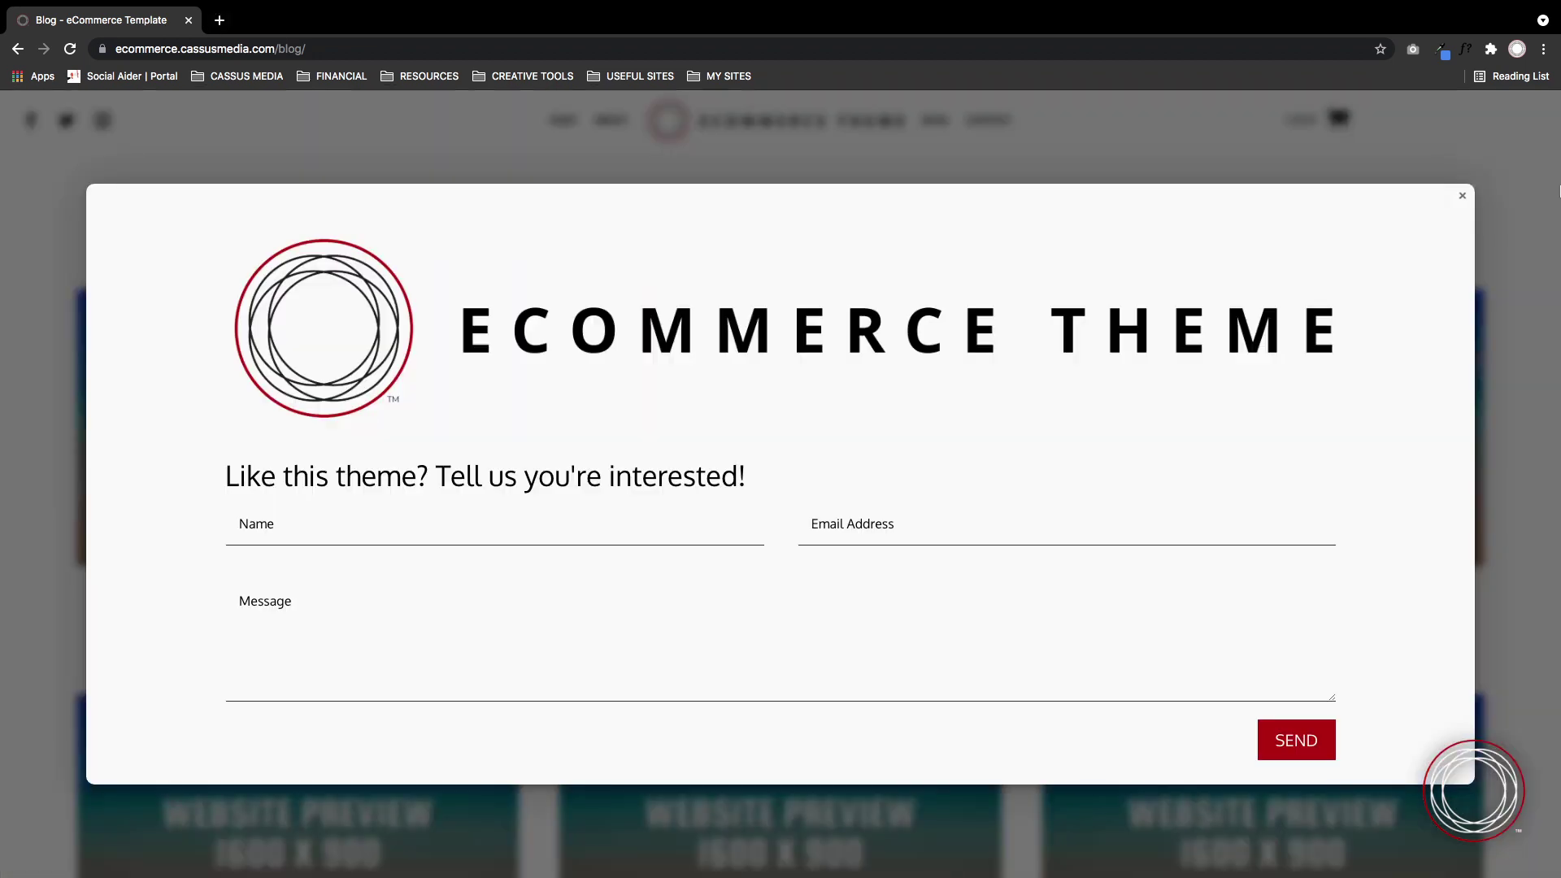
click(1461, 196)
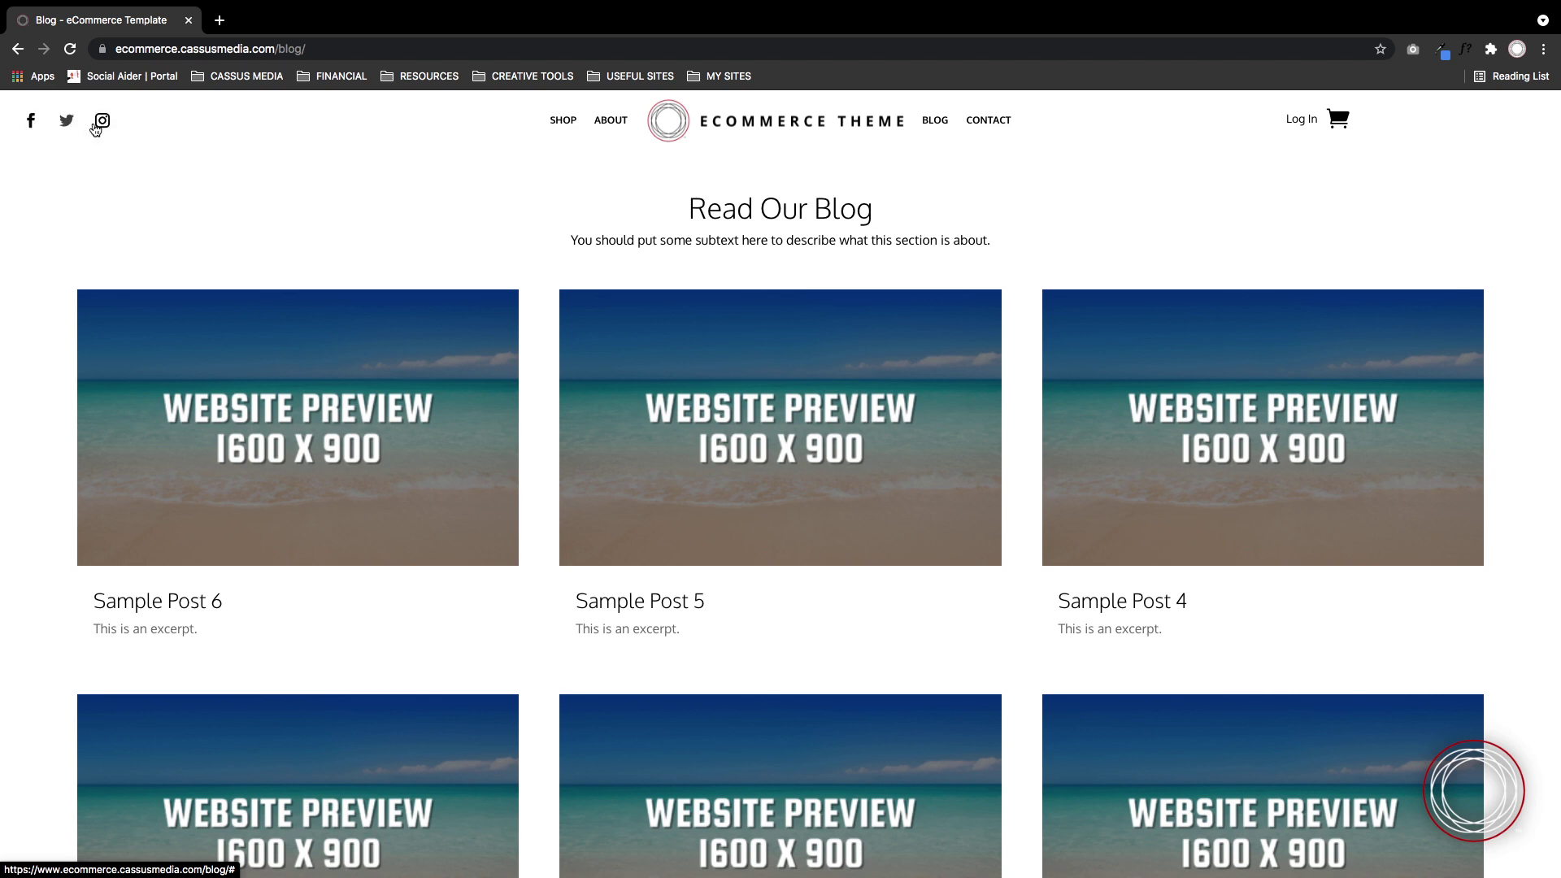
scroll(127, 143, down, 3)
scroll(646, 599, down, 3)
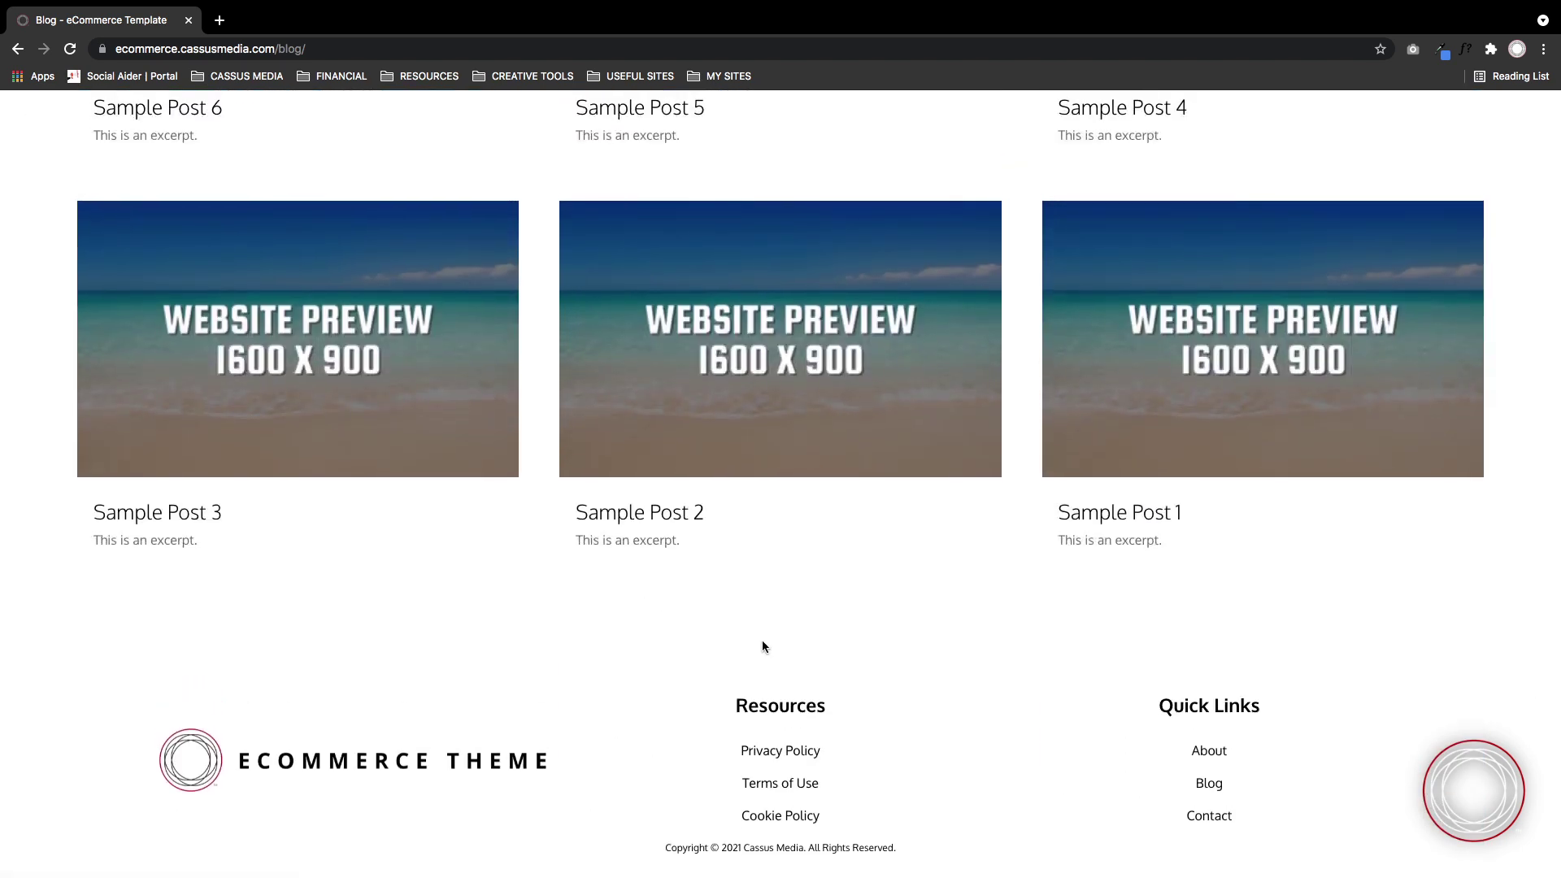
View and close the footer Terms of Use notice, then go to the empty cart page.
click(792, 784)
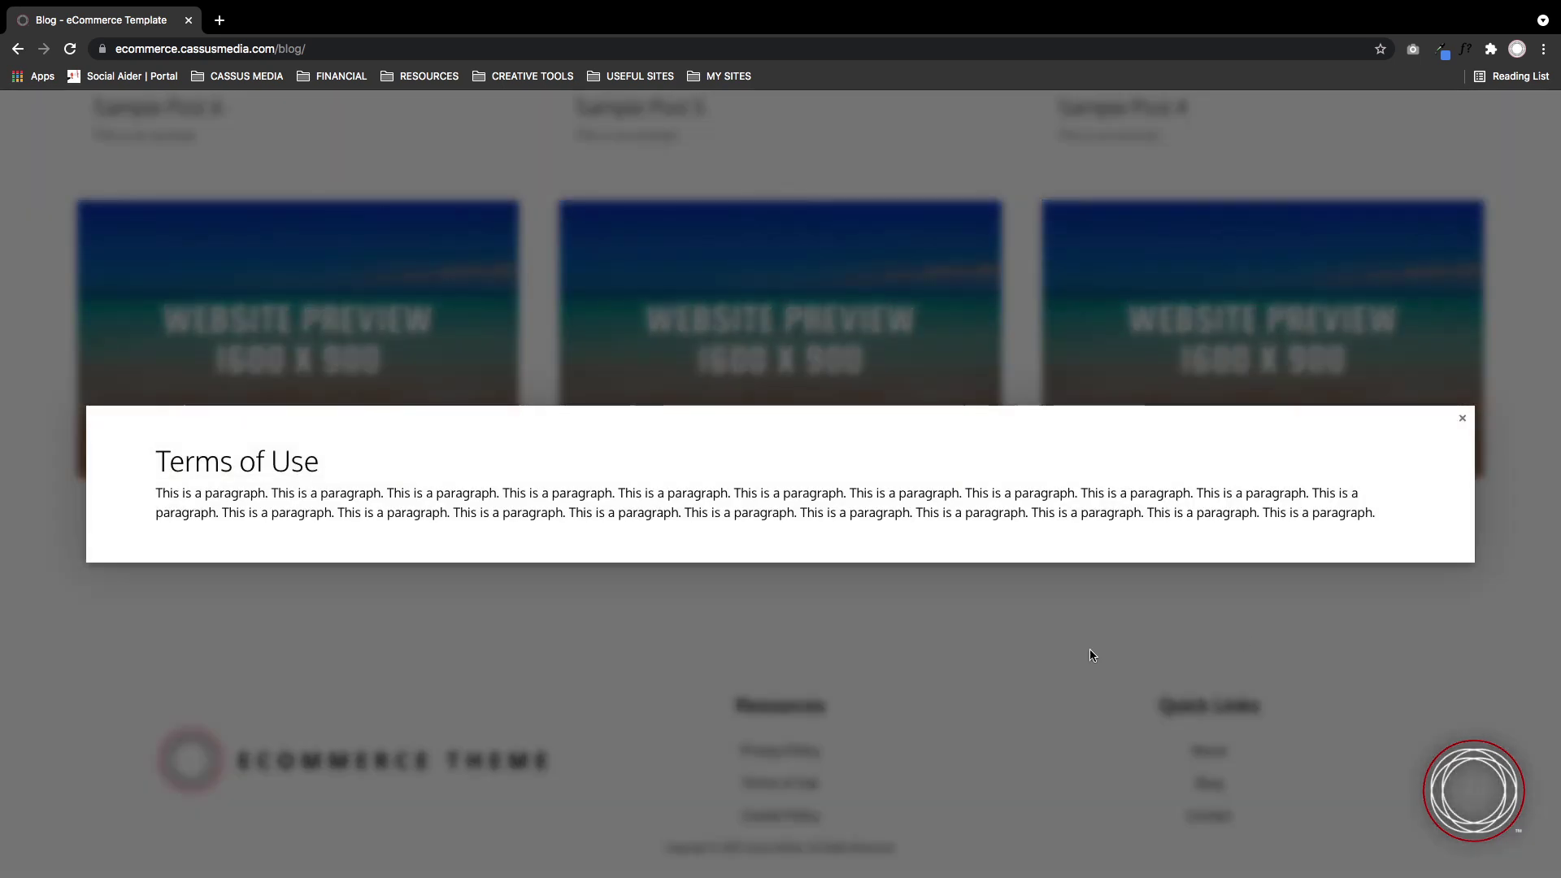
click(918, 586)
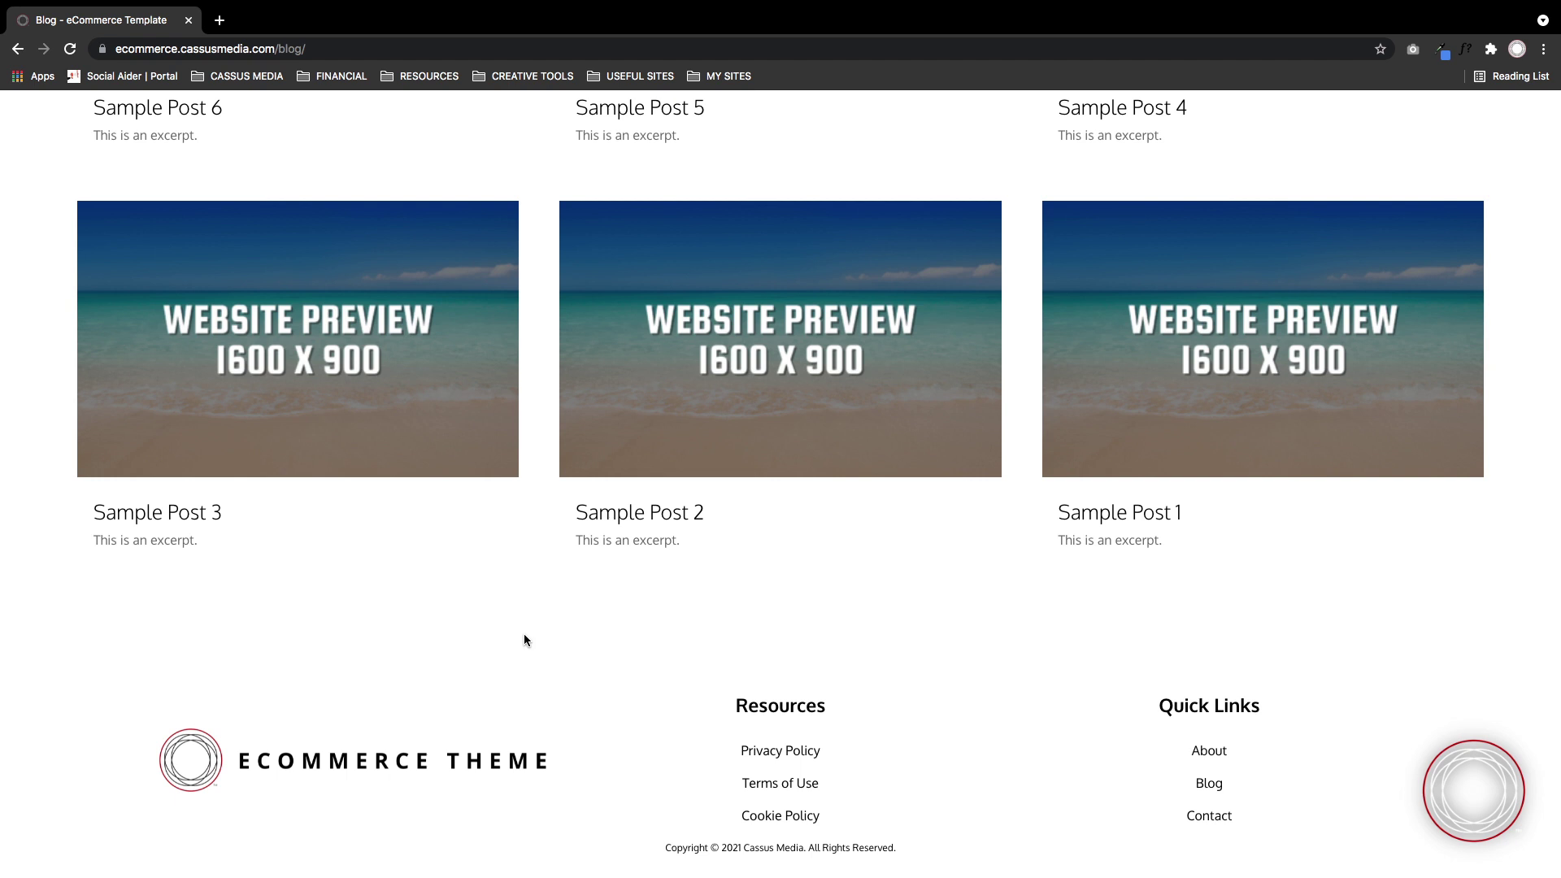
scroll(523, 633, up, 5)
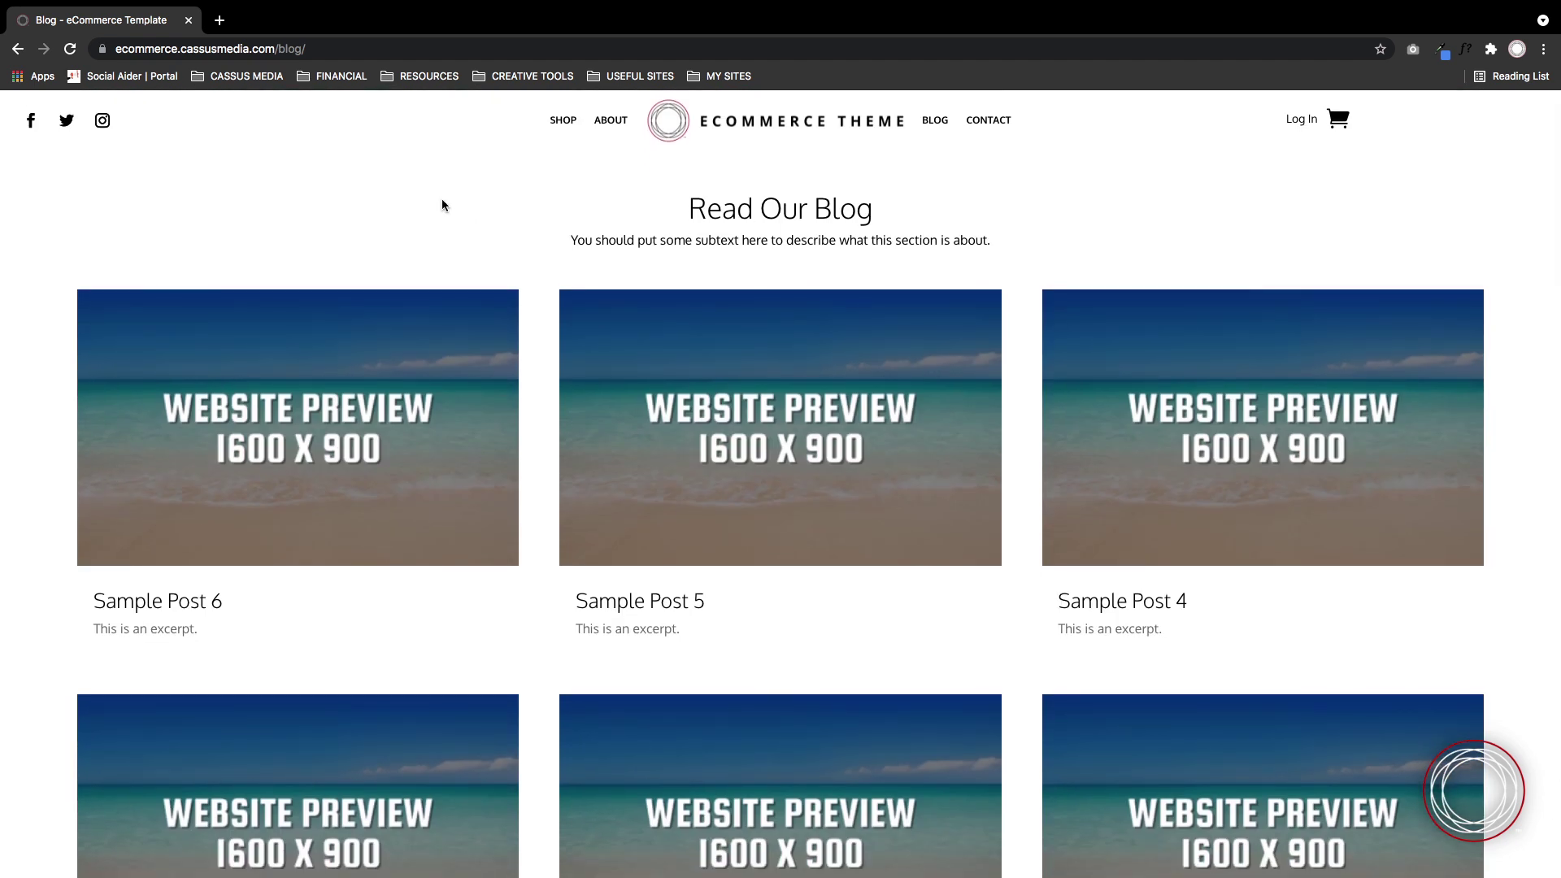
click(1343, 126)
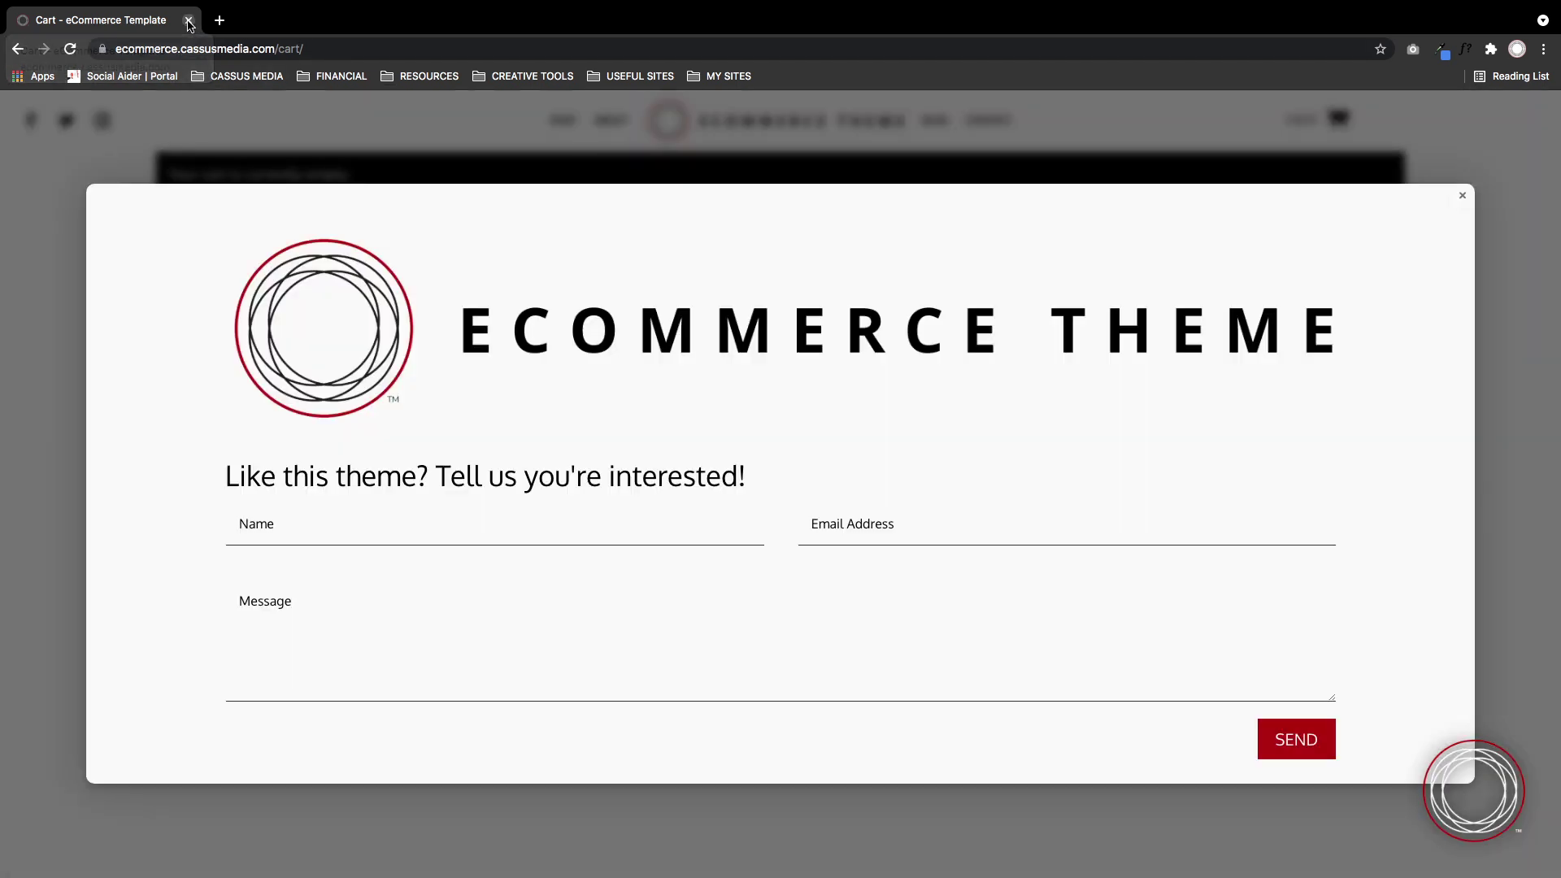
Close Chrome's only tab so the Finder desktop shows.
click(190, 24)
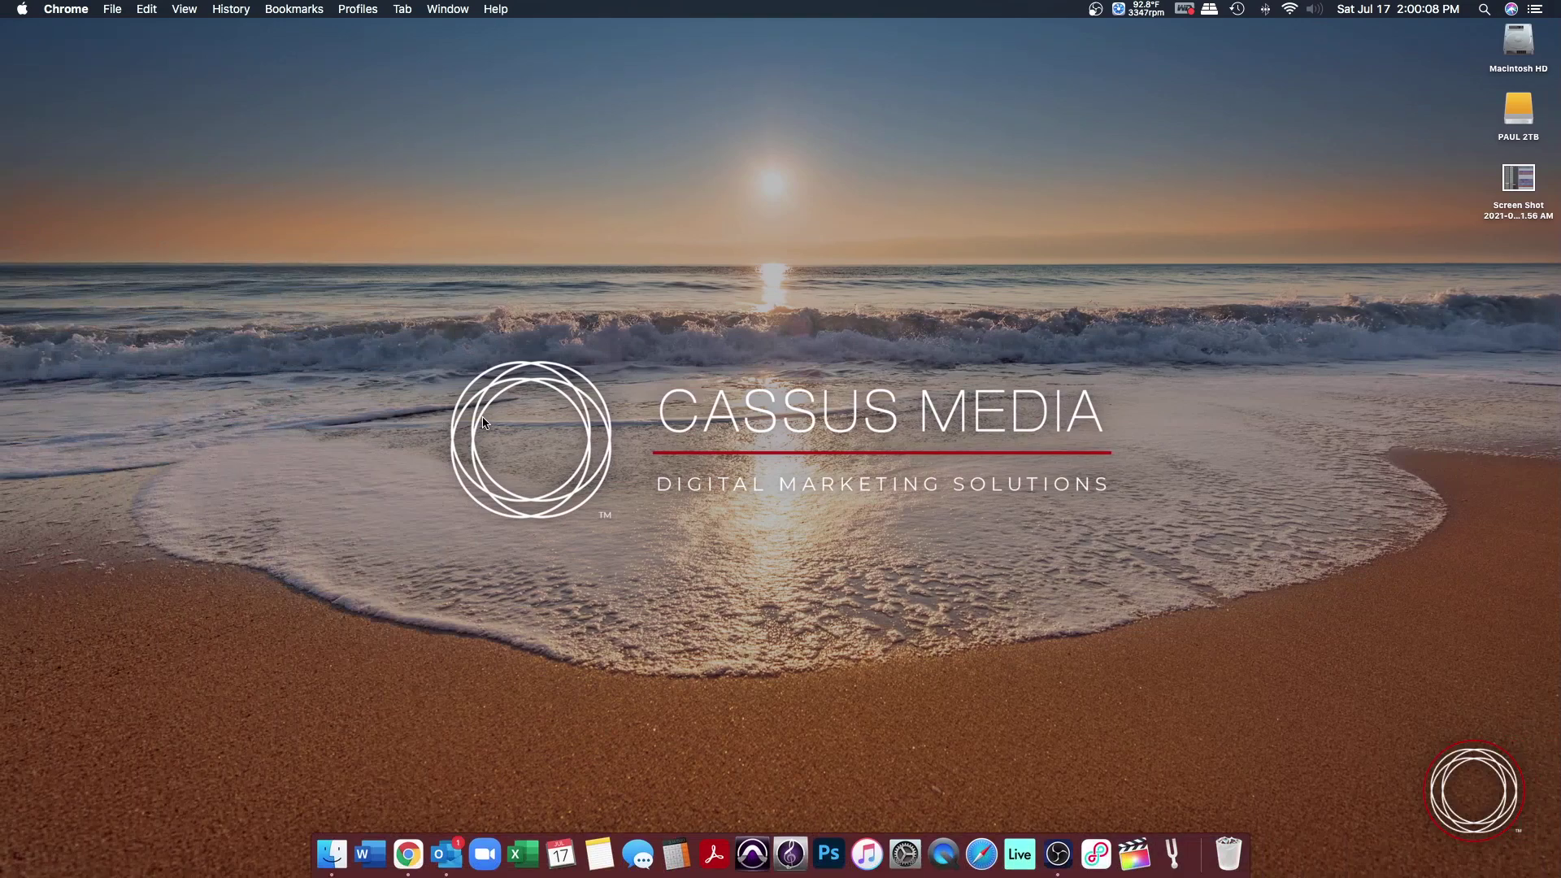